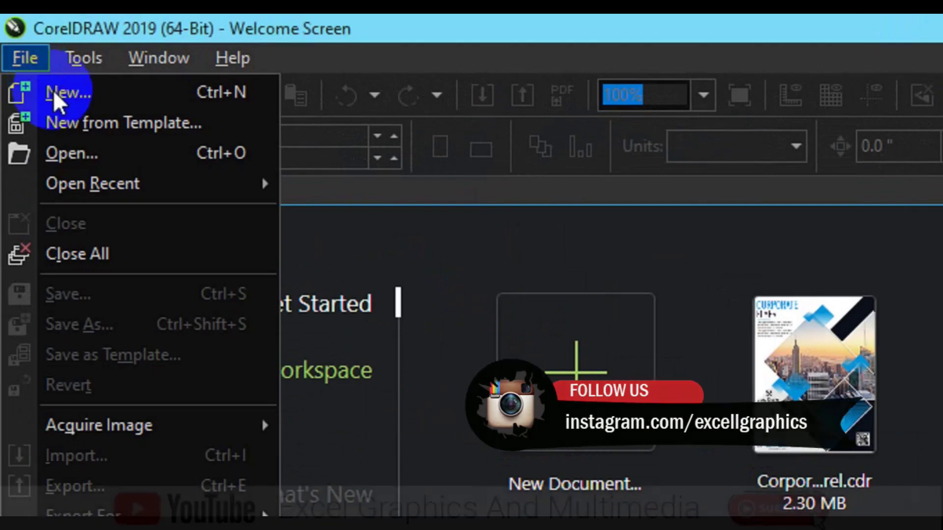
Create a new document named Roll Up BANNer Ds, 3.937 inches wide and 7.873 inches high.
click(55, 93)
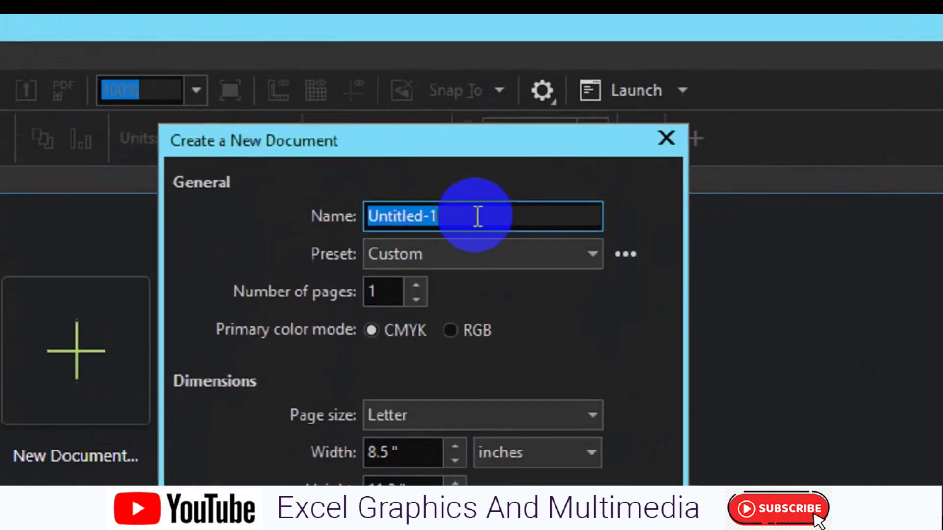
text(Roll )
text(Up BANNer Ds)
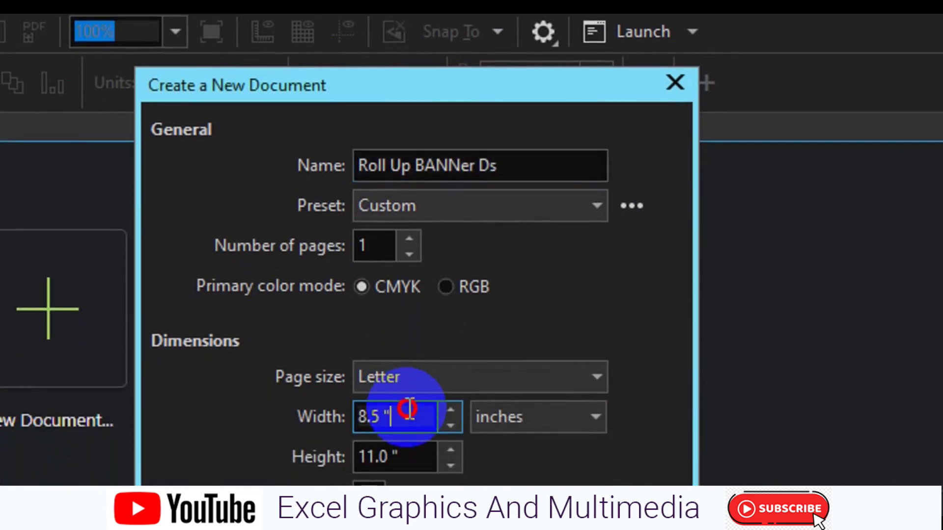
double_click(410, 473)
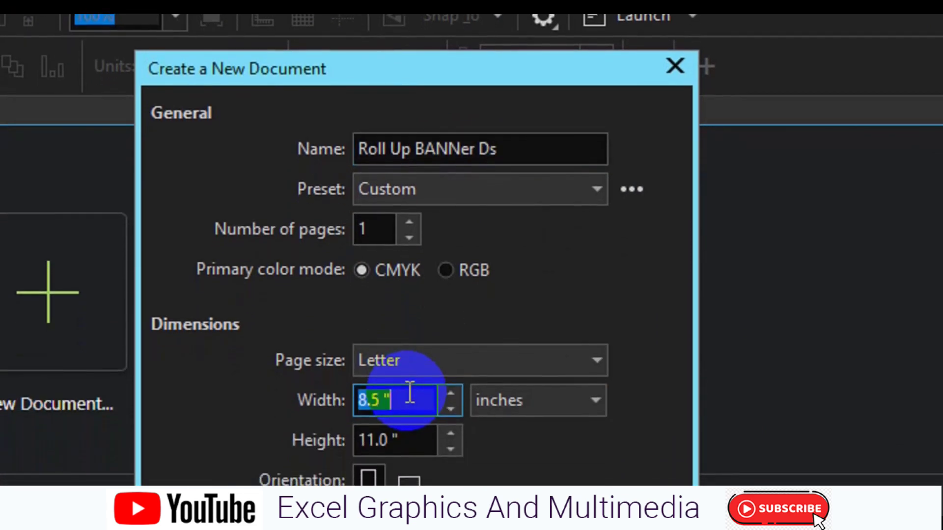
text(3.937)
text(3.937)
double_click(410, 393)
text(3.937)
key(Tab)
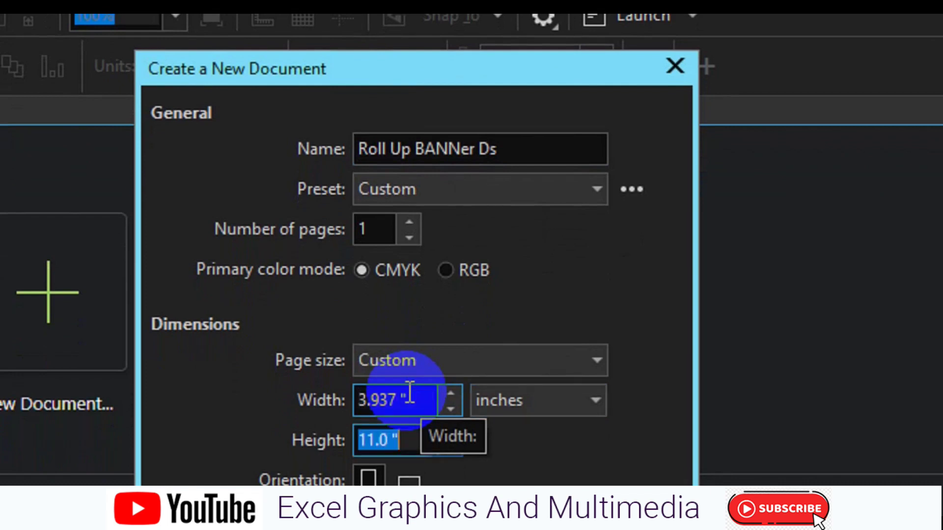
text(7.873)
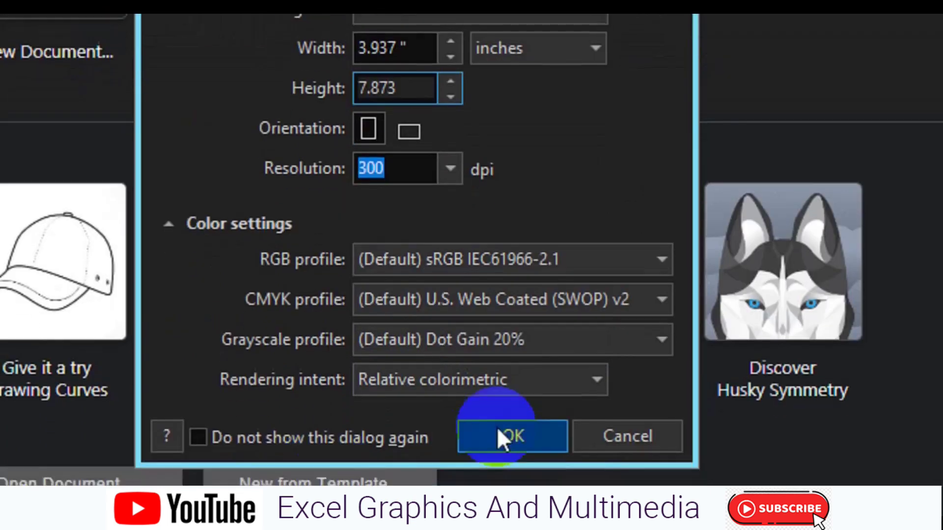
click(506, 436)
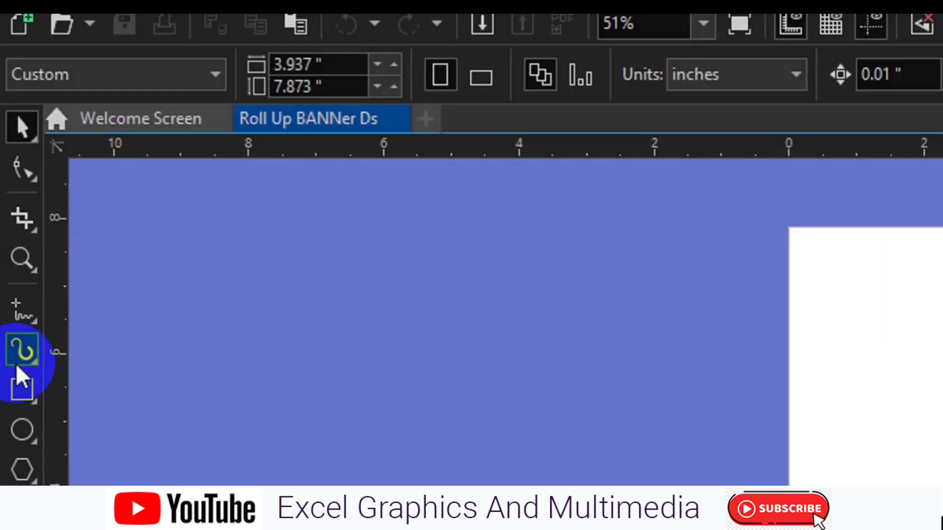
Add a rectangle that exactly matches the page size.
click(11, 239)
double_click(21, 391)
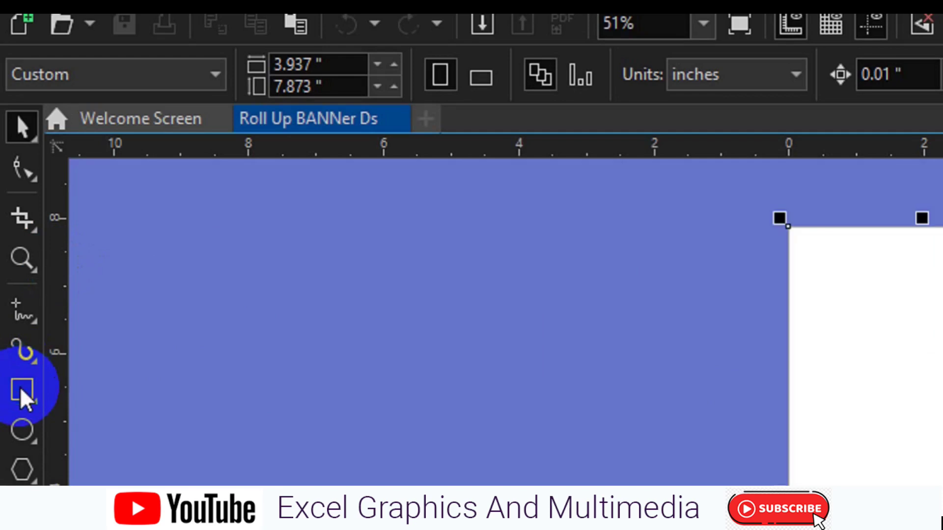
Draw a horizontal line about 7.28 inches long with the Pen tool, starting outside the page and ending inside it.
click(7, 206)
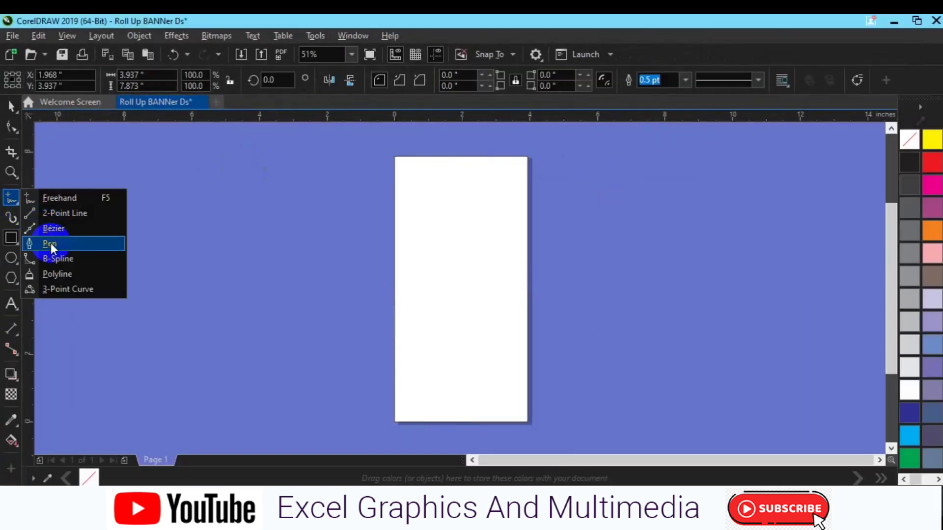
click(52, 243)
click(200, 281)
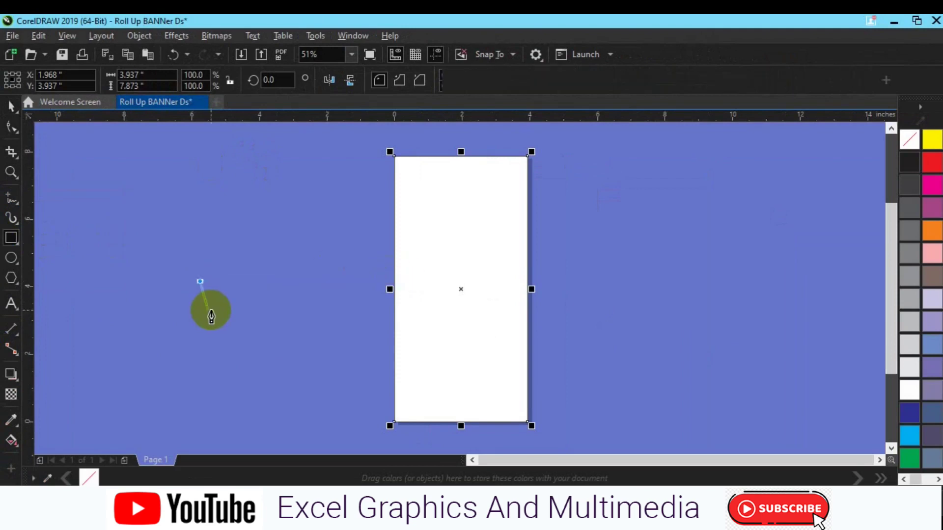
double_click(446, 281)
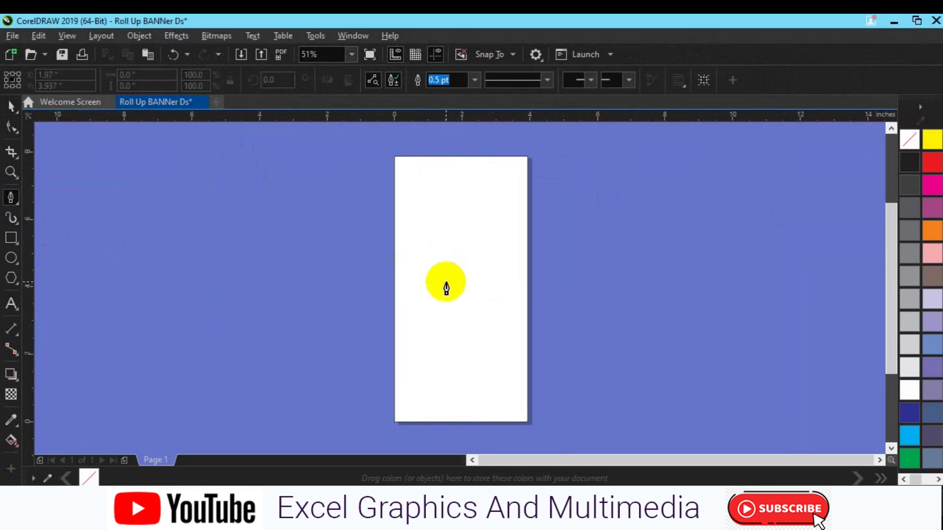
key(space)
click(587, 301)
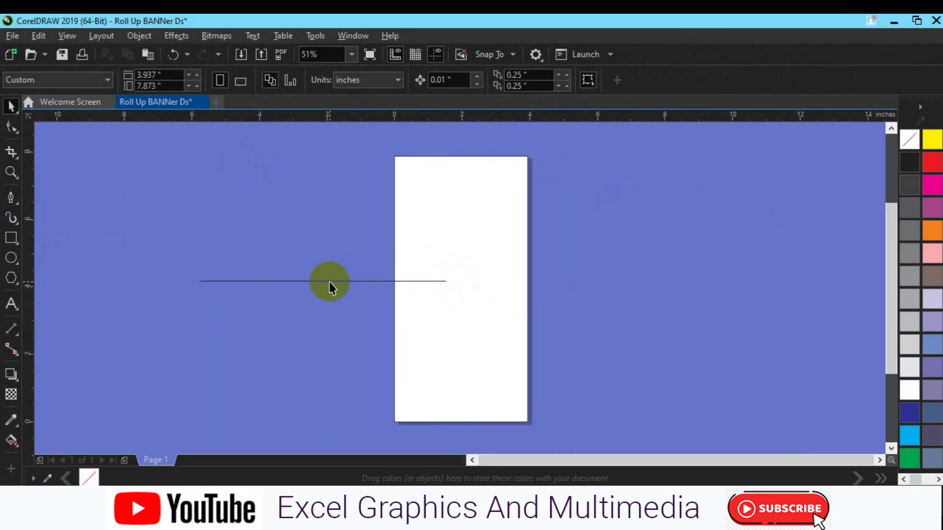
Try to rotate the horizontal line together with the page rectangle by 45 degrees, and undo the rotation.
click(325, 282)
click(328, 281)
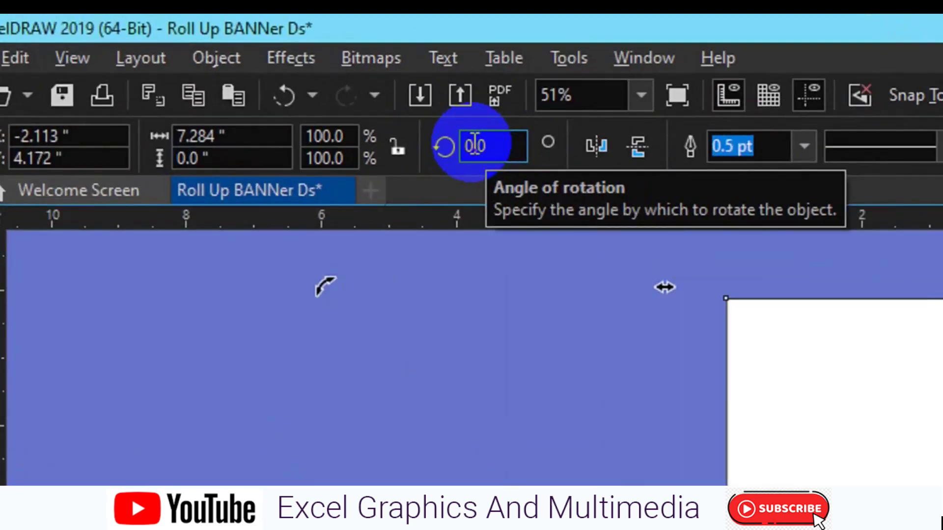
click(474, 143)
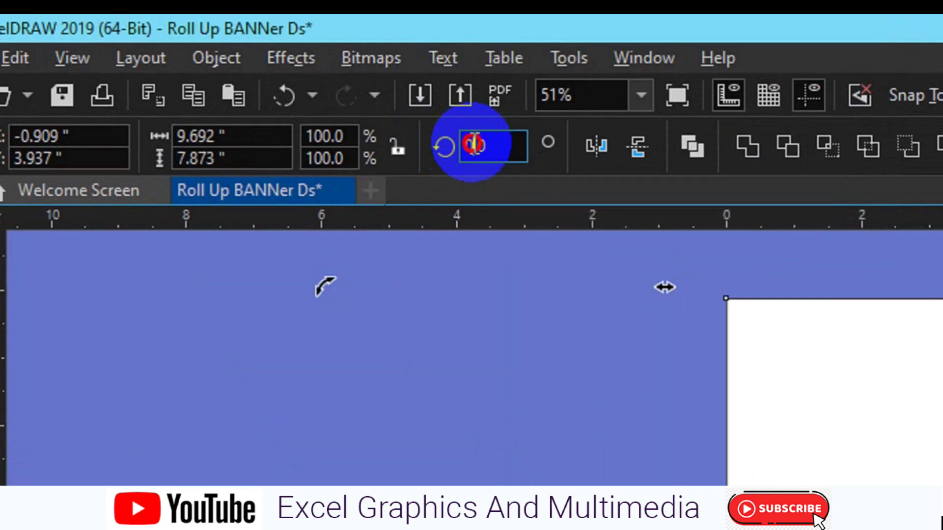
text(45)
key(Return)
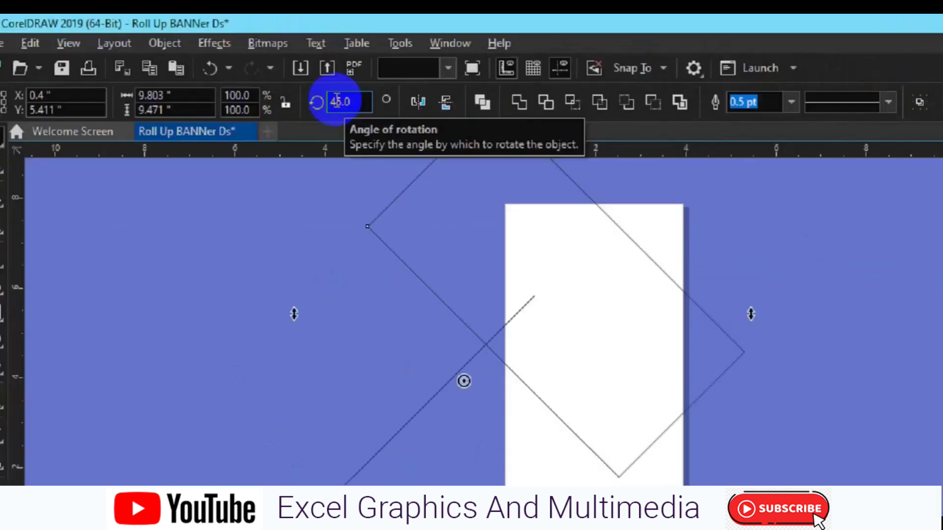
key(ctrl+z)
key(space)
click(162, 211)
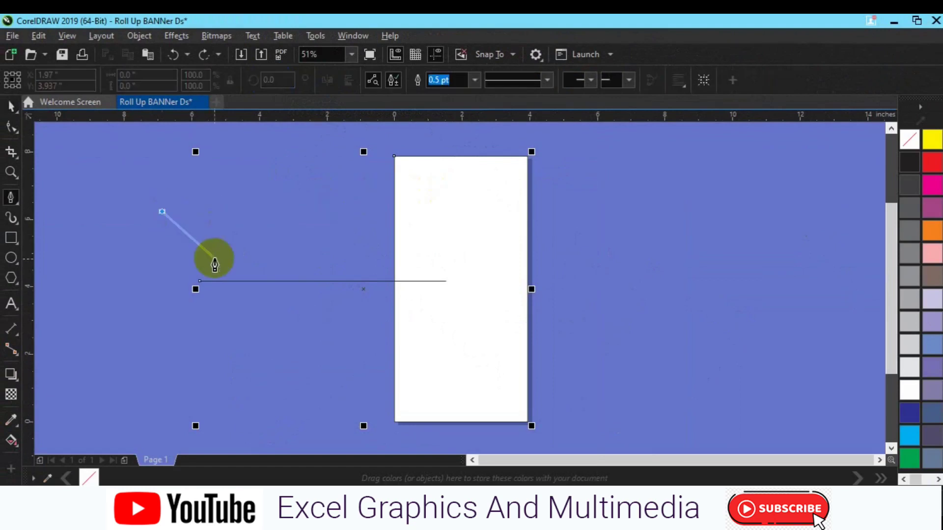
key(space)
click(150, 288)
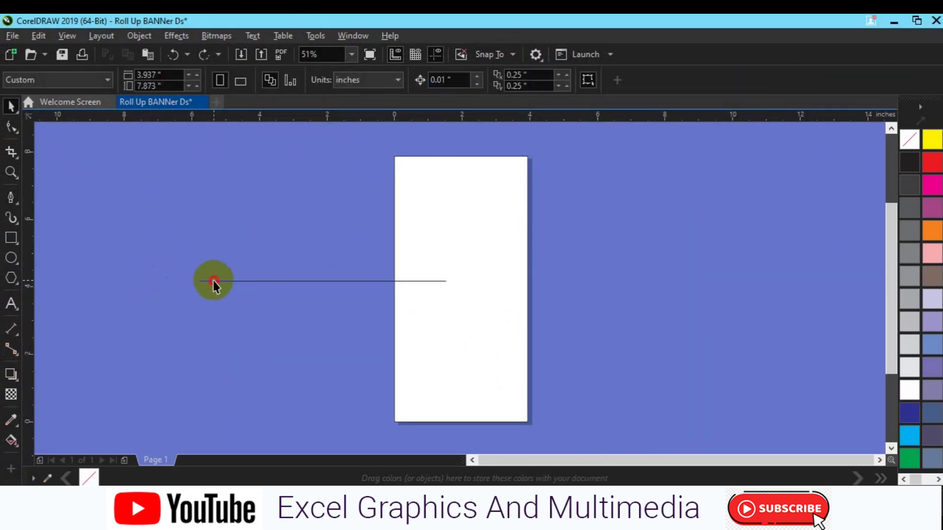
Rotate only the horizontal line by 45 degrees and mirror it horizontally.
click(213, 281)
click(212, 280)
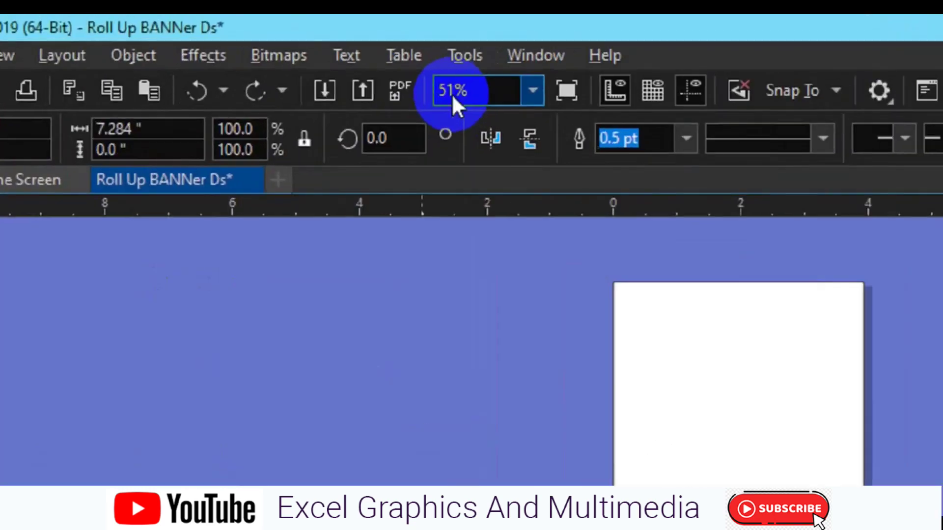
text(45)
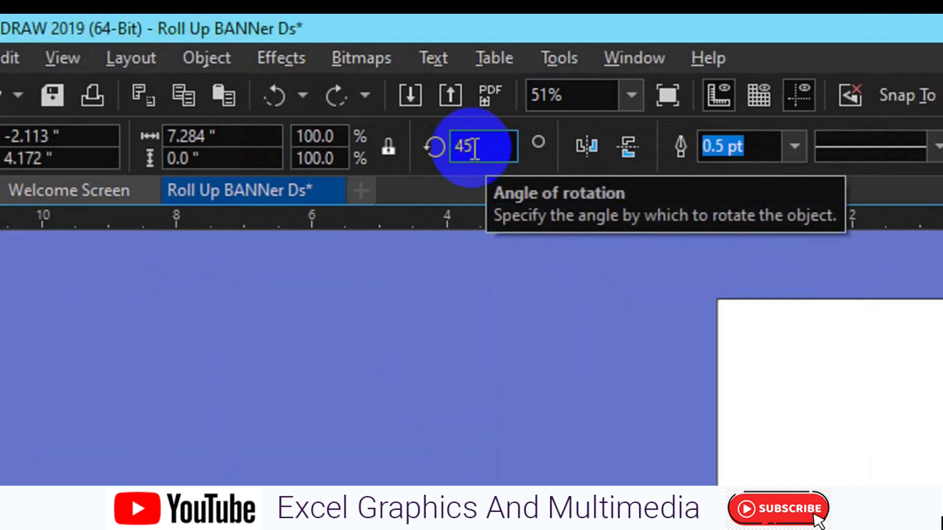
key(Return)
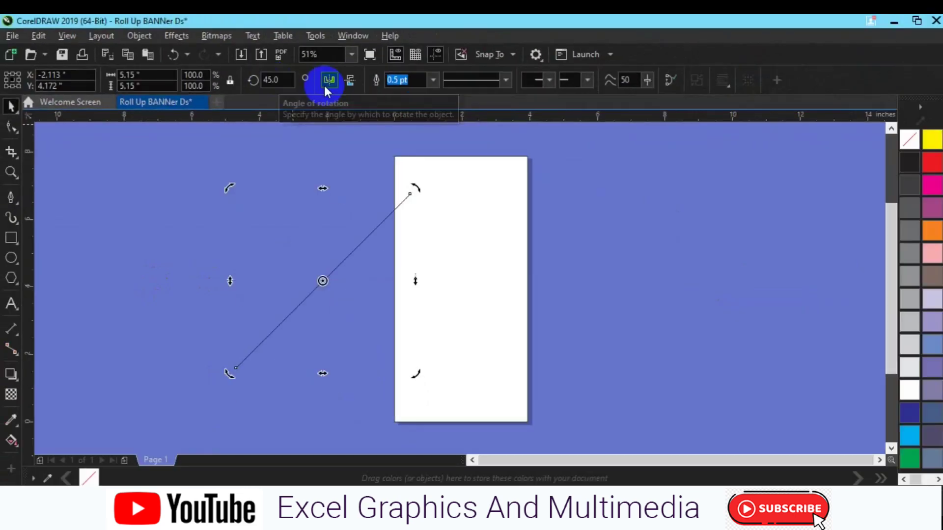
click(328, 81)
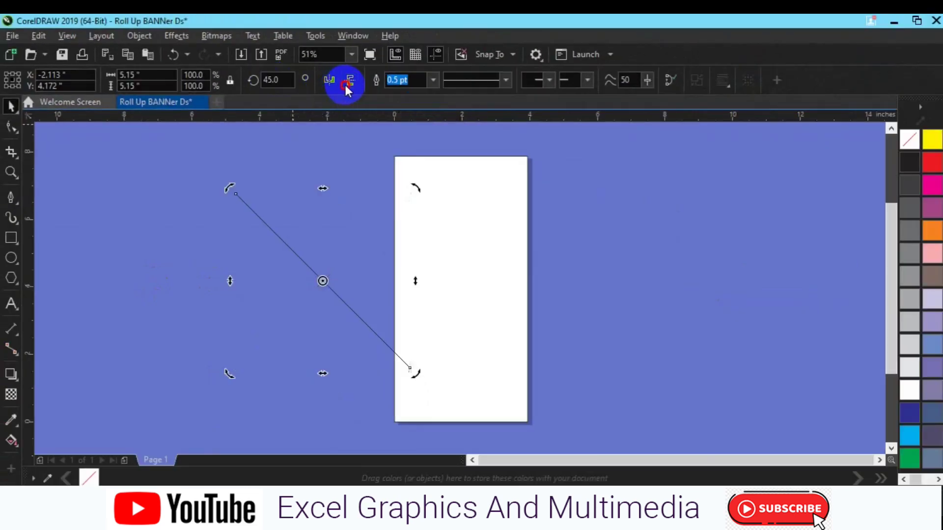
click(200, 248)
Centre the diagonal line on the page and rotate it freehand to a shallower slope of about 333 degrees.
click(311, 270)
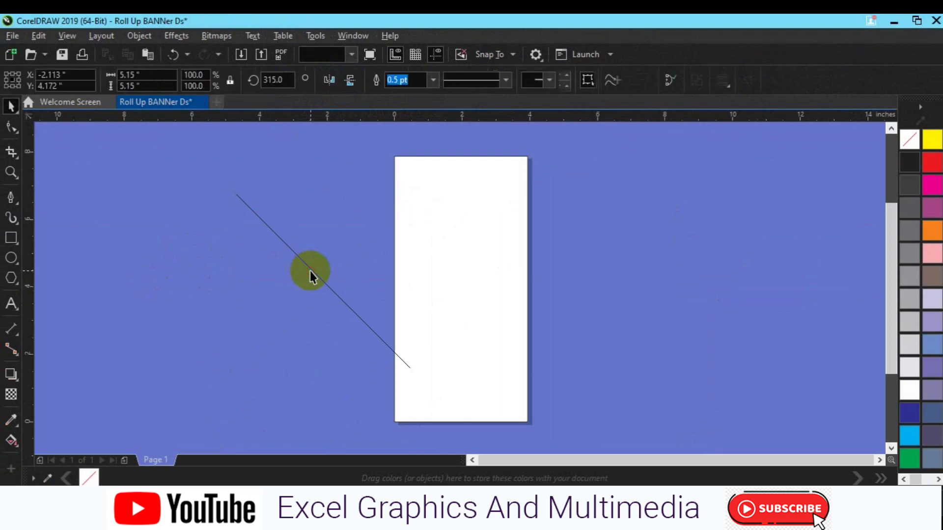
drag(311, 270, 420, 277)
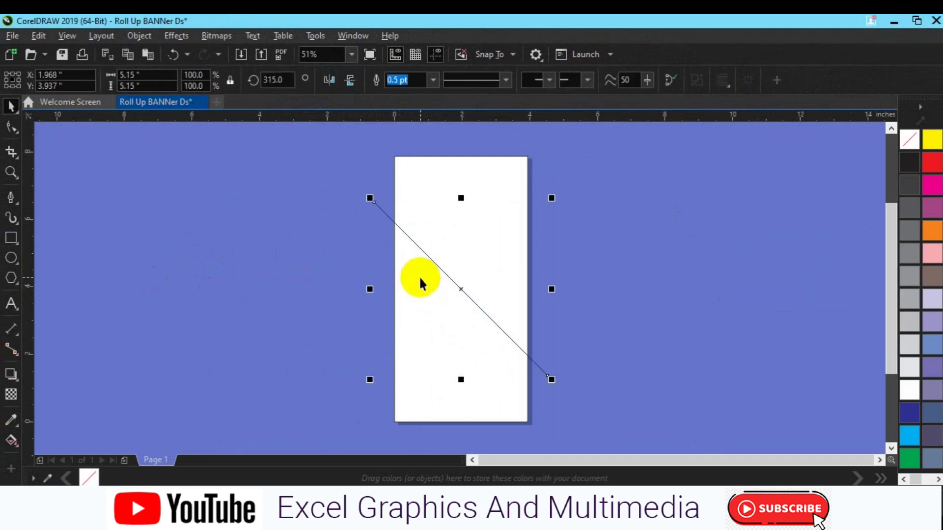
click(461, 289)
drag(550, 377, 568, 344)
Try a rotation angle of 360 degrees on the diagonal line, and undo it.
click(283, 79)
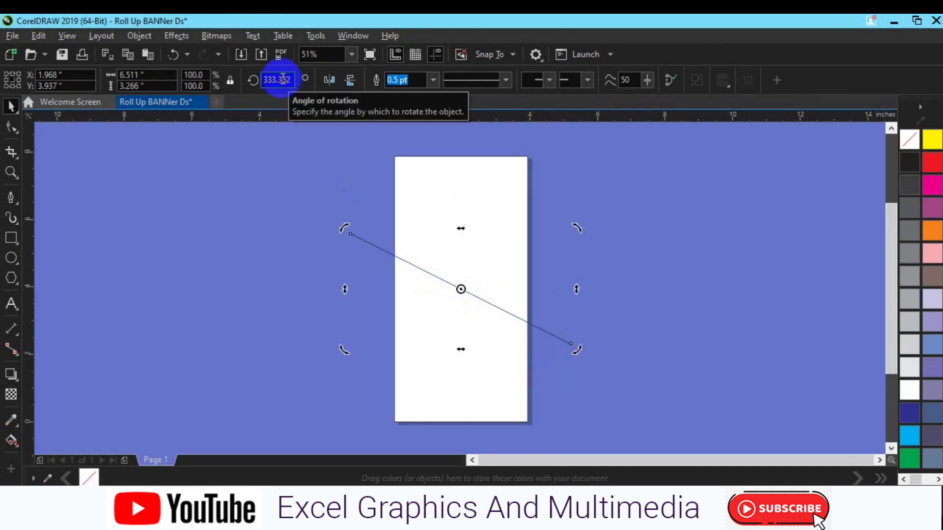
text(360)
key(Return)
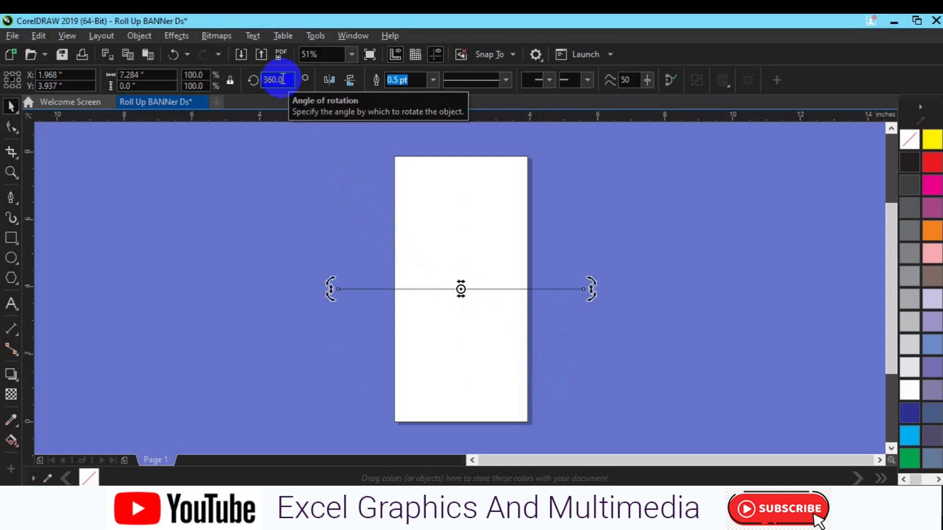
key(ctrl+z)
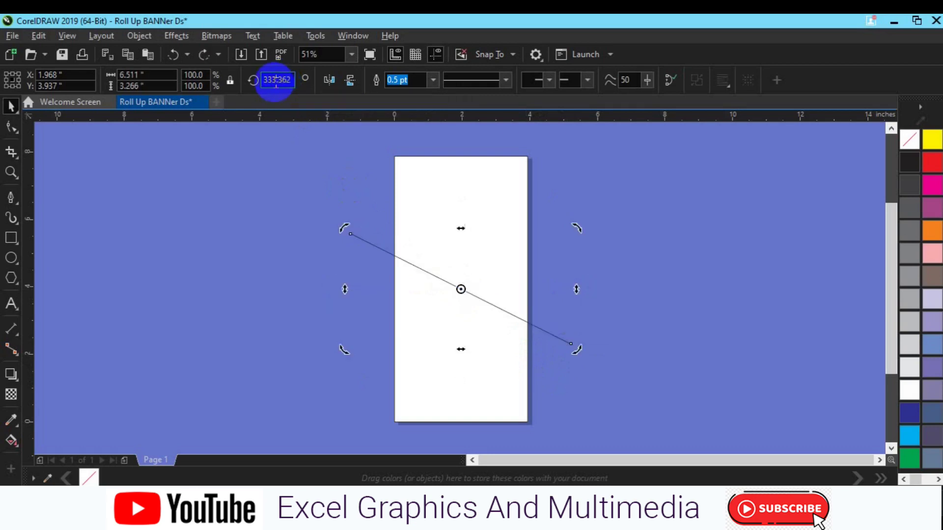
Set the diagonal line's rotation angle to 330.362 degrees.
key(BackSpace)
text(40)
key(Return)
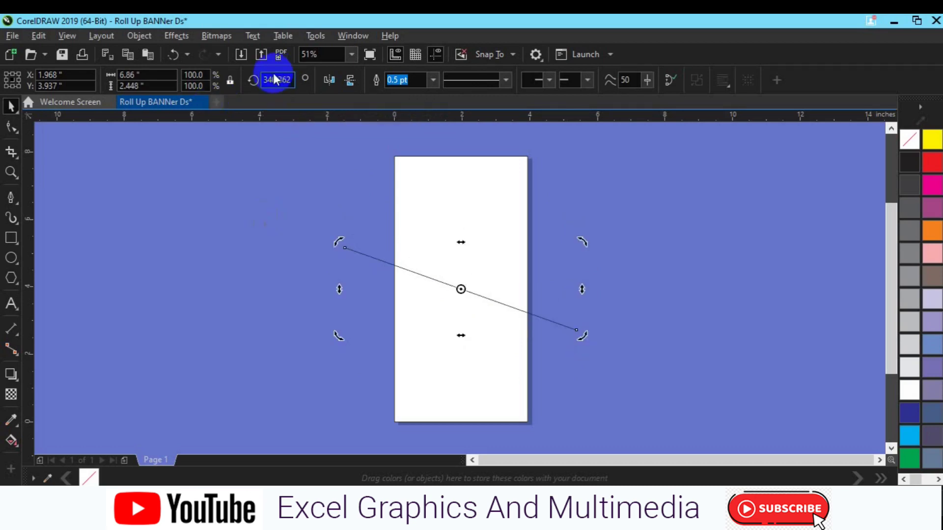
key(Return)
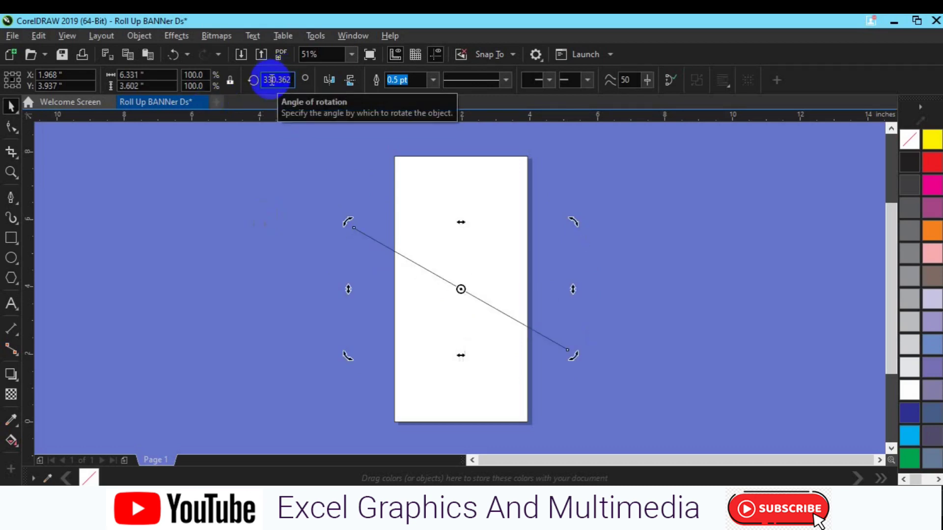
Move the diagonal line straight up the page so its centre sits at about Y 4.75 inches.
click(242, 199)
drag(555, 341, 558, 312)
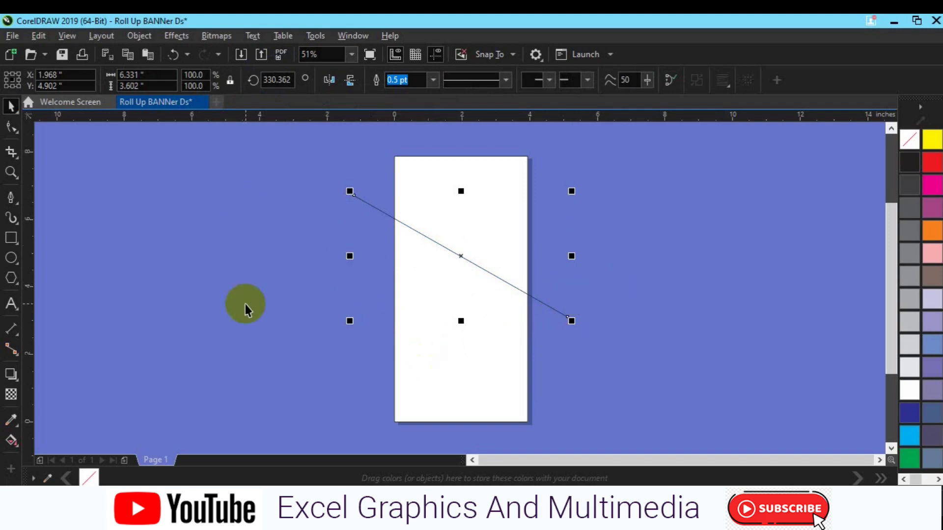
key(ctrl+z)
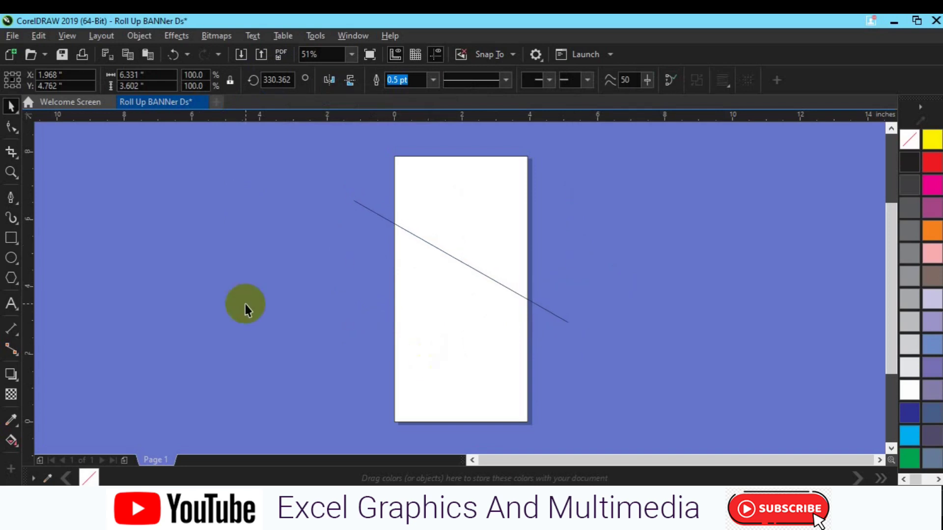
Draw a two-segment line about 4.5 by 1.8 inches above the diagonal, from the page's left edge down and up past its upper-right corner.
click(11, 199)
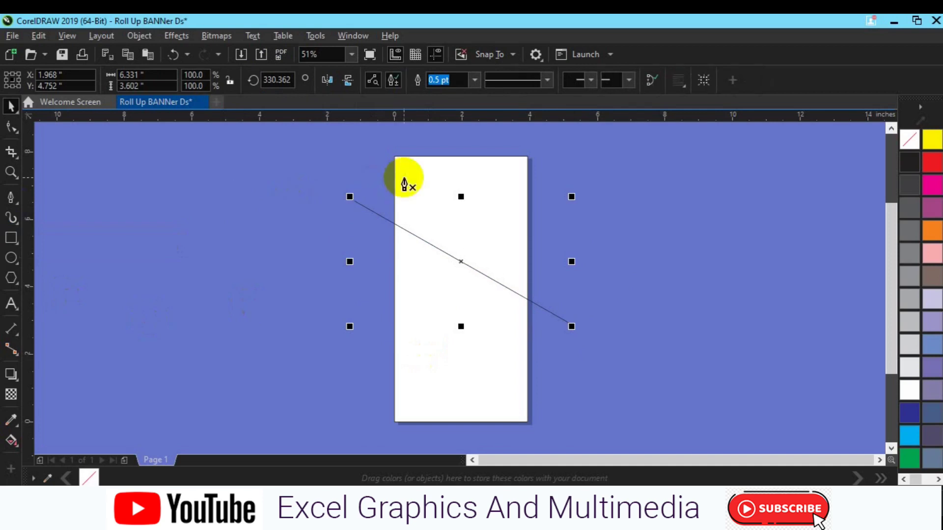
click(395, 196)
click(444, 212)
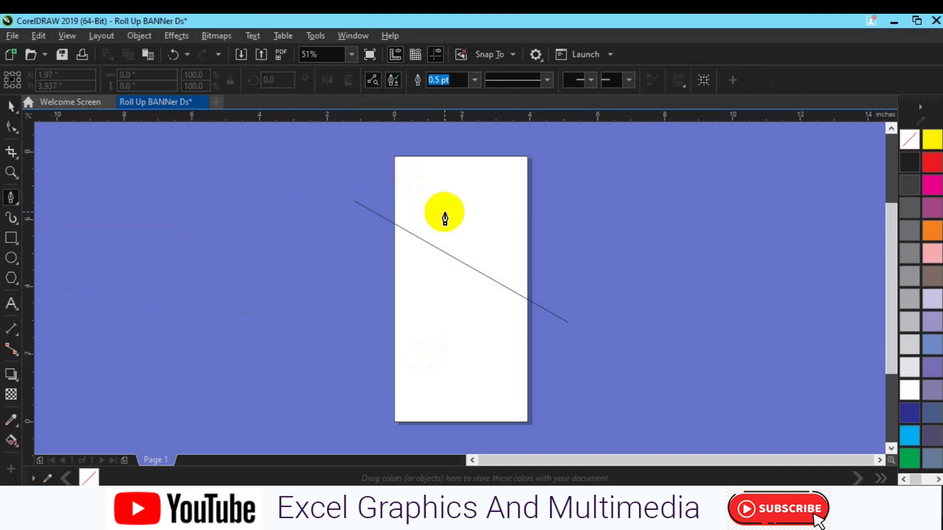
click(549, 148)
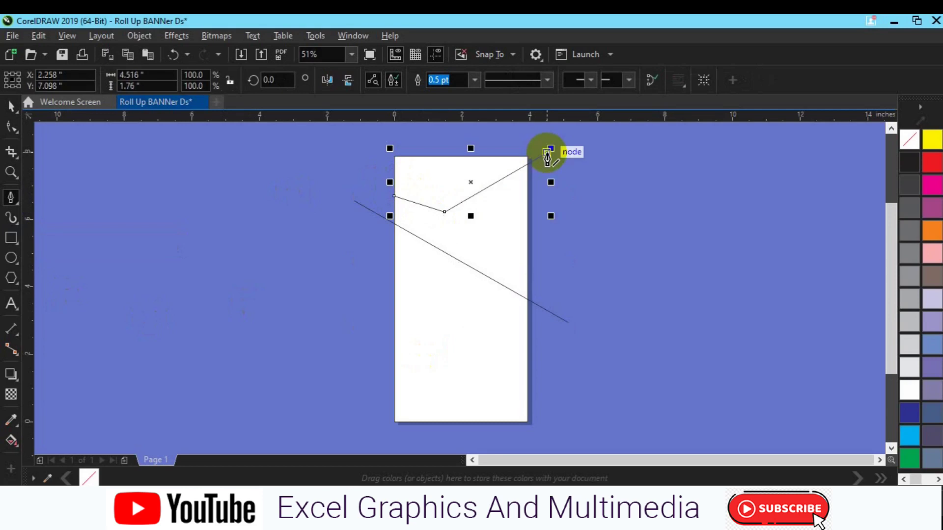
click(578, 197)
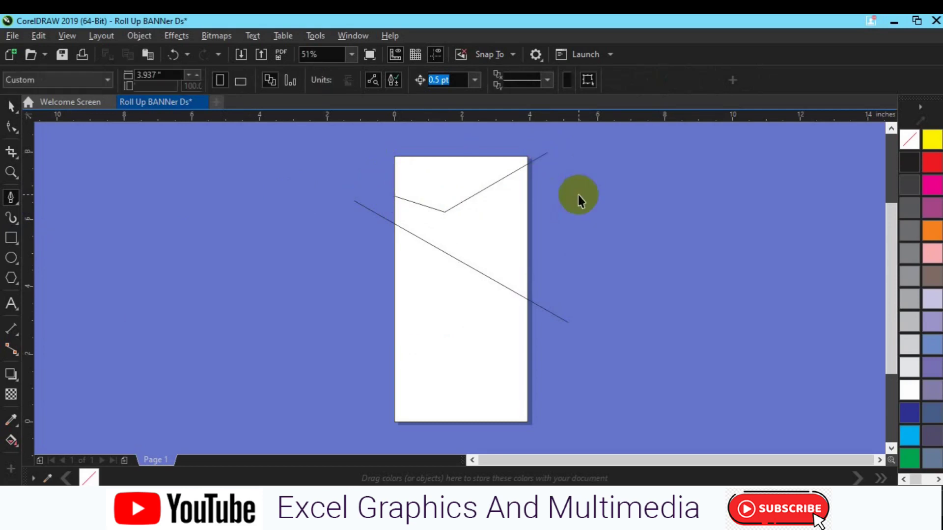
Move the long diagonal line slightly down the page.
click(480, 274)
drag(480, 269, 480, 274)
Lower the middle node of the two-segment line until the line is about 1.99 inches high.
click(447, 212)
click(11, 126)
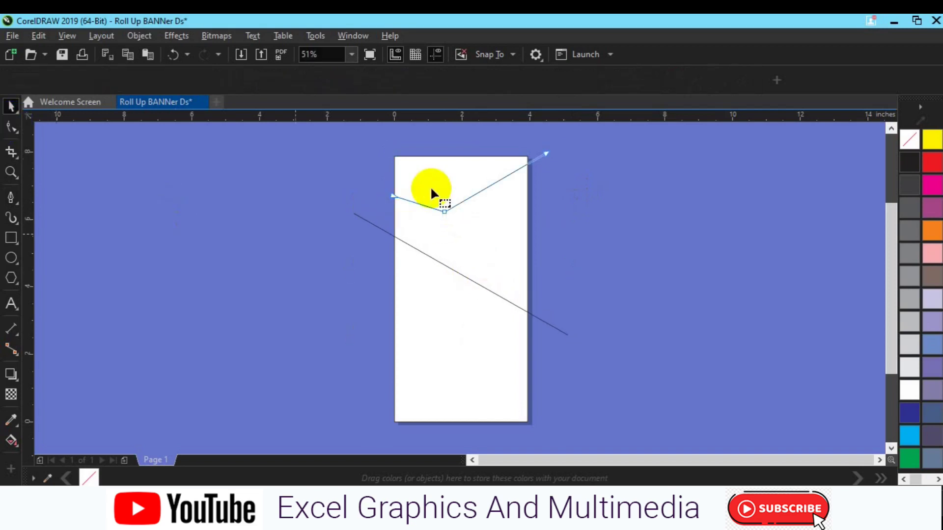
key(Down)
key(space)
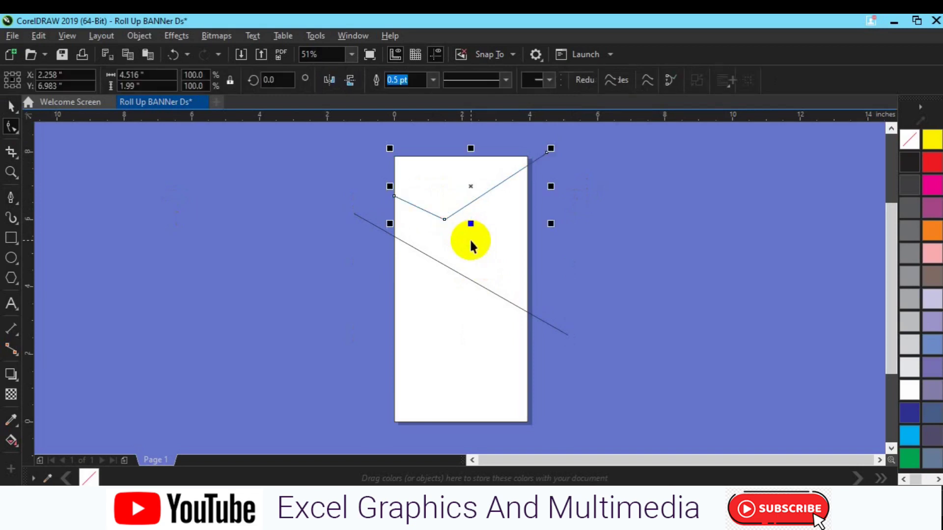
Move the two-segment line up the page so its centre sits at about Y 7.15 inches, and save the document.
key(Up)
key(Up)
key(Up)
key(Up)
key(Up)
key(Up)
key(Up)
key(Up)
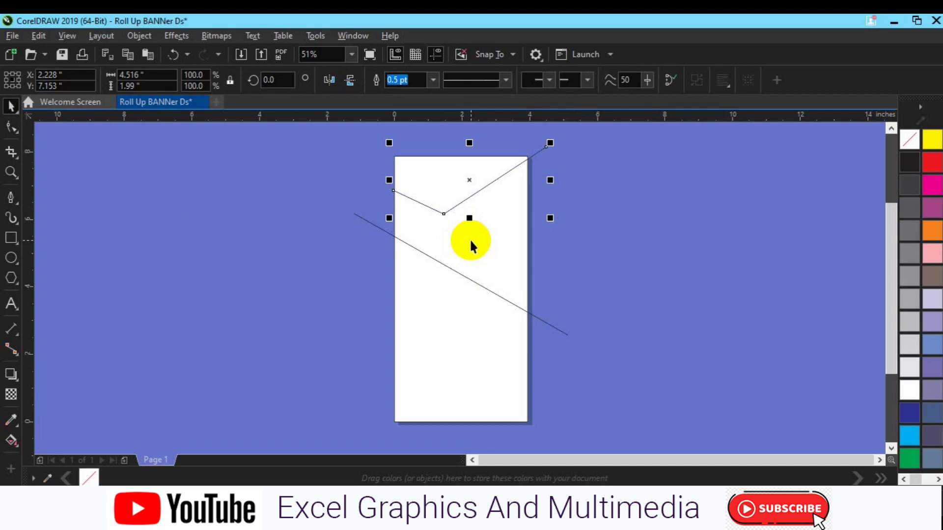
key(ctrl+s)
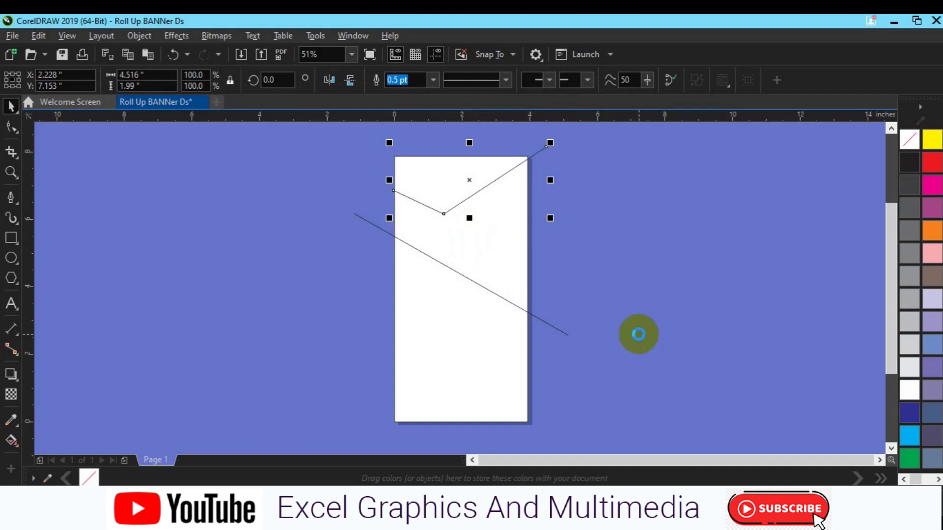
Duplicate the two-segment line at the page's top and lower the copy's middle node until it is about 2.2 inches high.
click(12, 127)
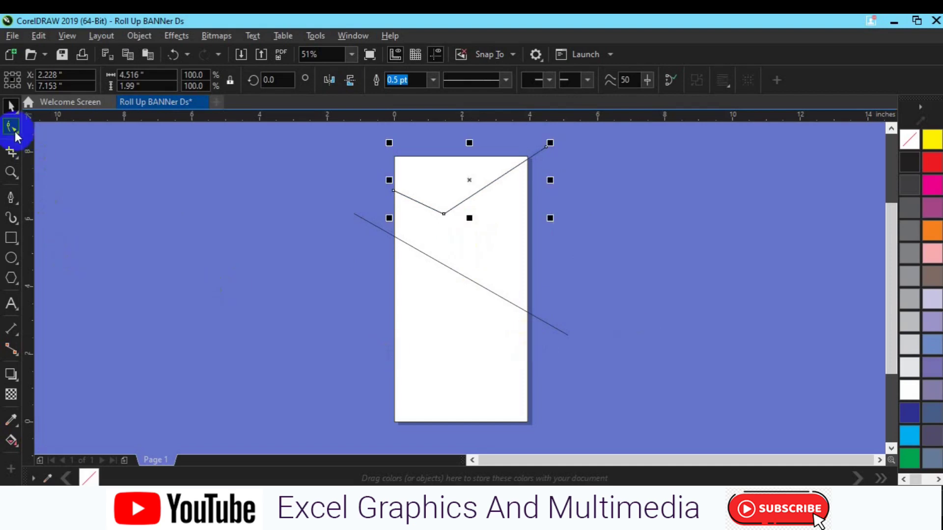
drag(458, 234, 465, 235)
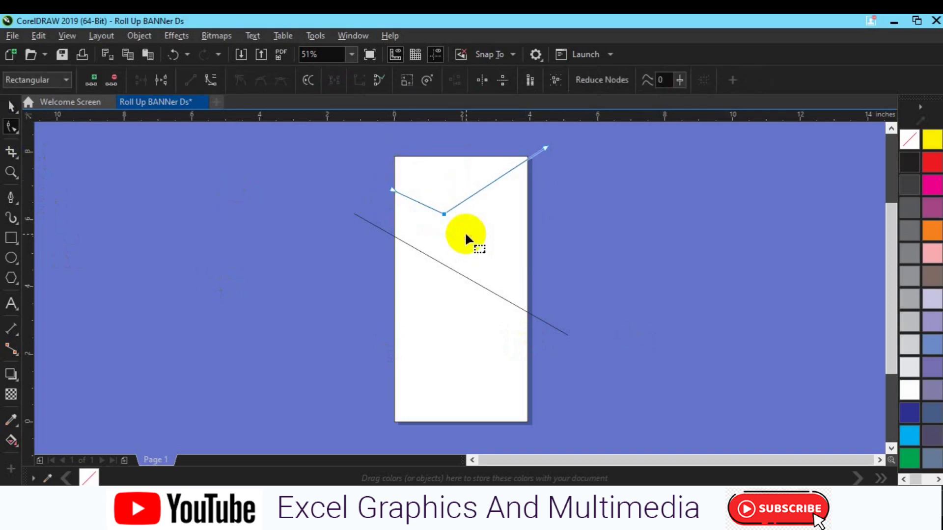
key(Down)
key(Down)
key(Down)
key(space)
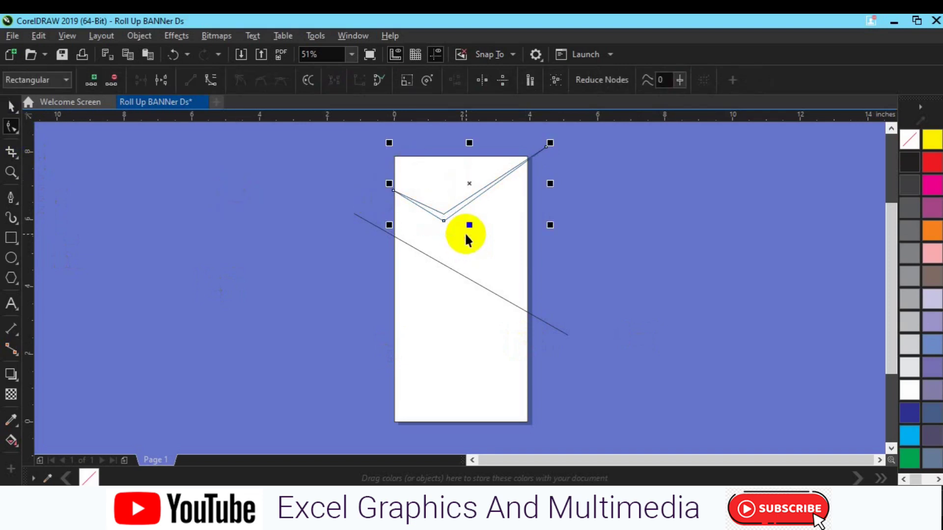
click(641, 277)
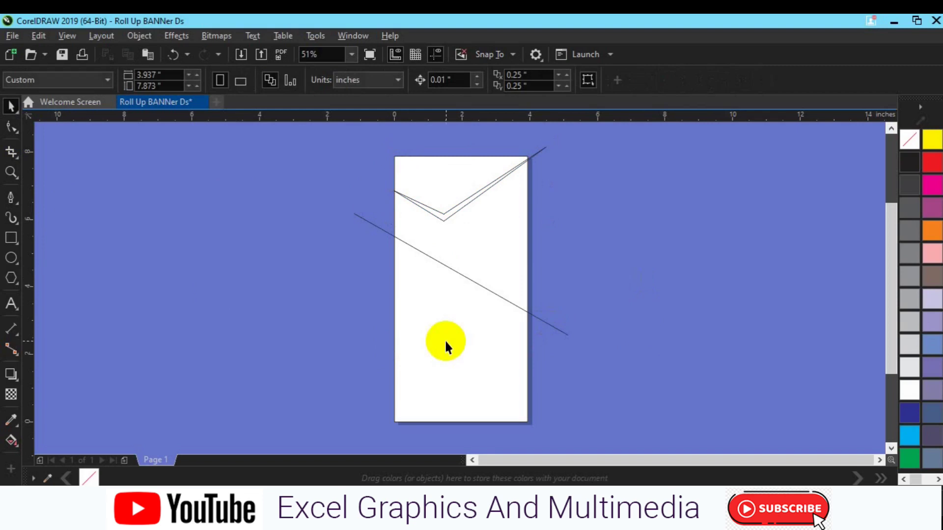
Move the long diagonal line down the page so its centre sits at about Y 3.88 inches.
click(483, 285)
drag(483, 286, 482, 301)
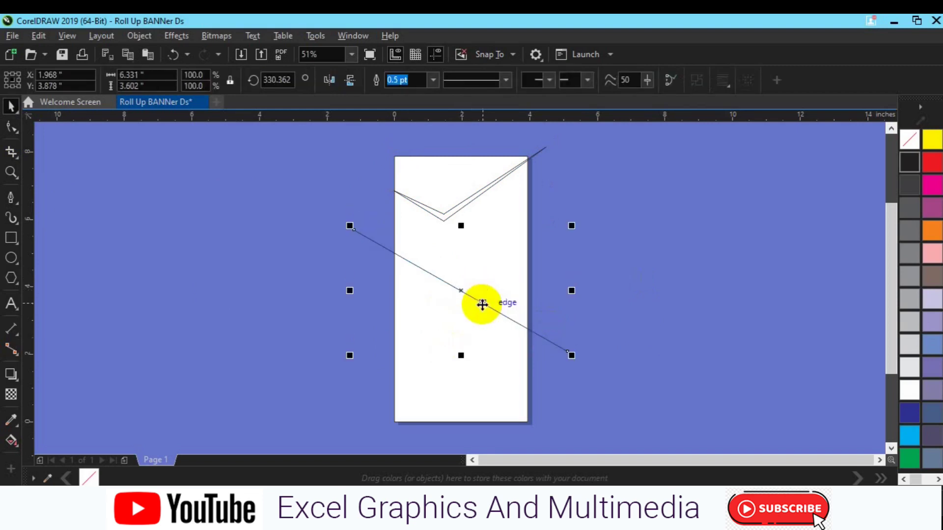
click(571, 276)
With the Pen tool, draw a two-segment peaked line from the page's right edge up and back down left to the long diagonal.
click(11, 197)
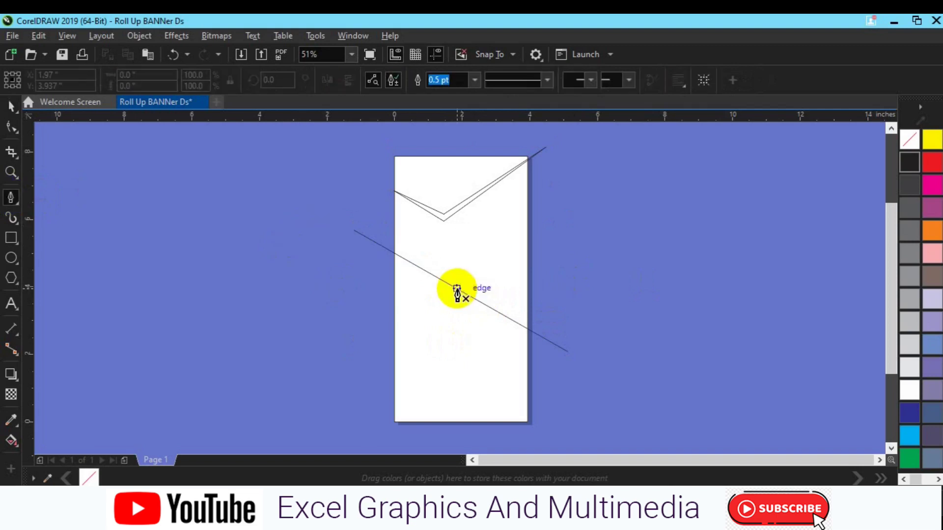
click(456, 290)
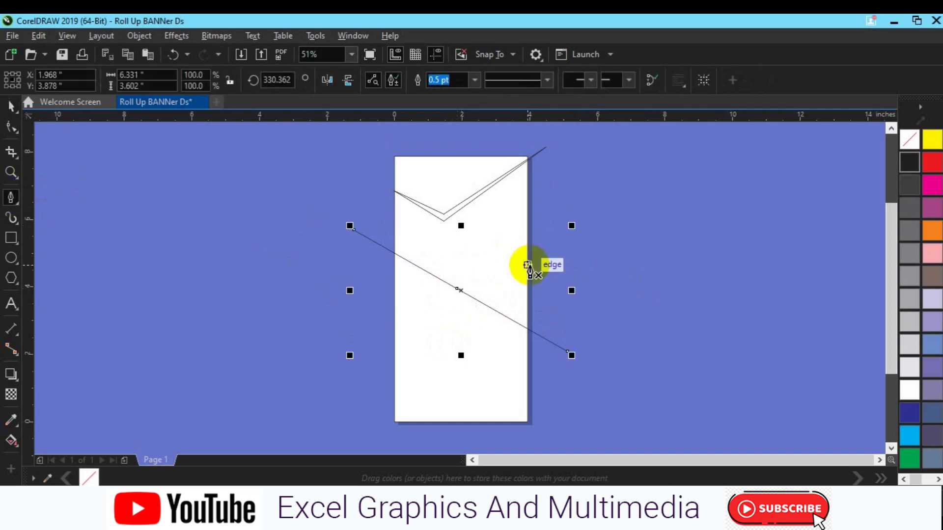
click(529, 266)
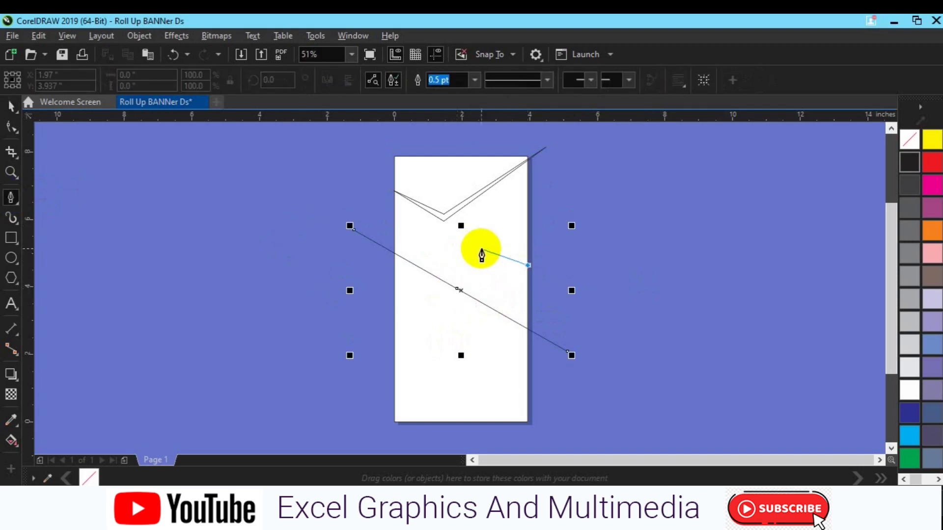
click(491, 250)
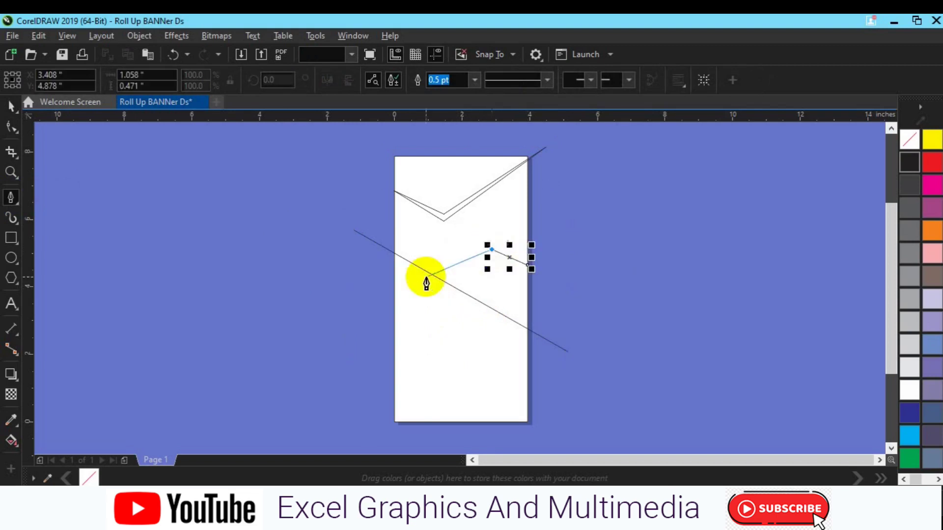
double_click(425, 270)
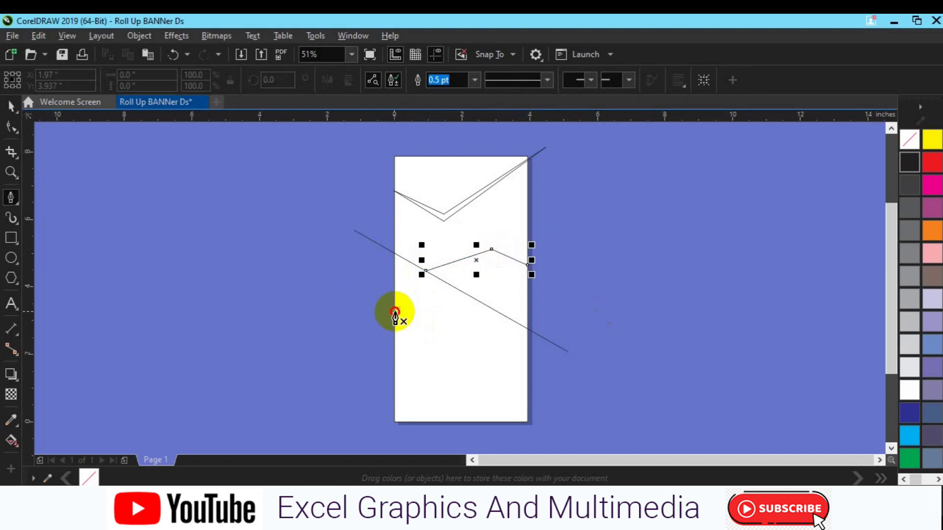
Draw a two-segment line about 2.48 by 1.88 inches from the page's left edge up to the right, then back left past the edge.
click(395, 311)
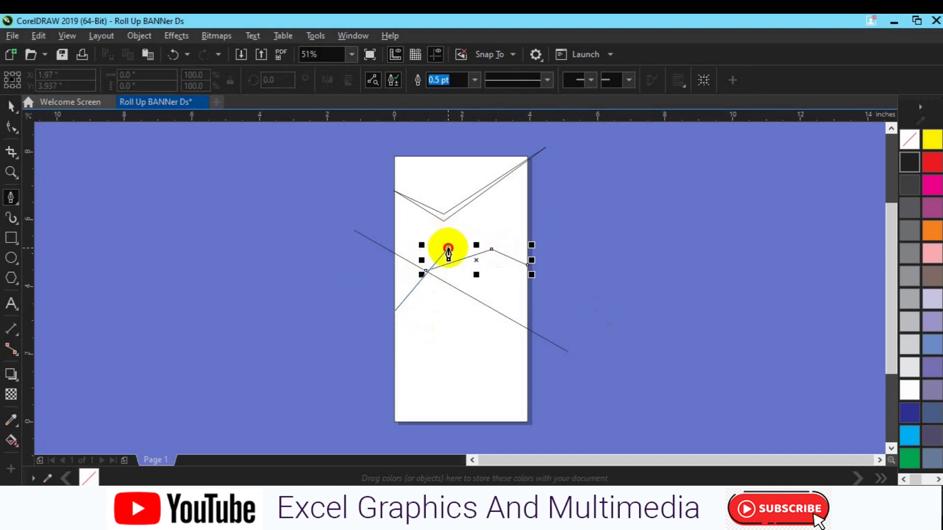
double_click(449, 245)
click(447, 247)
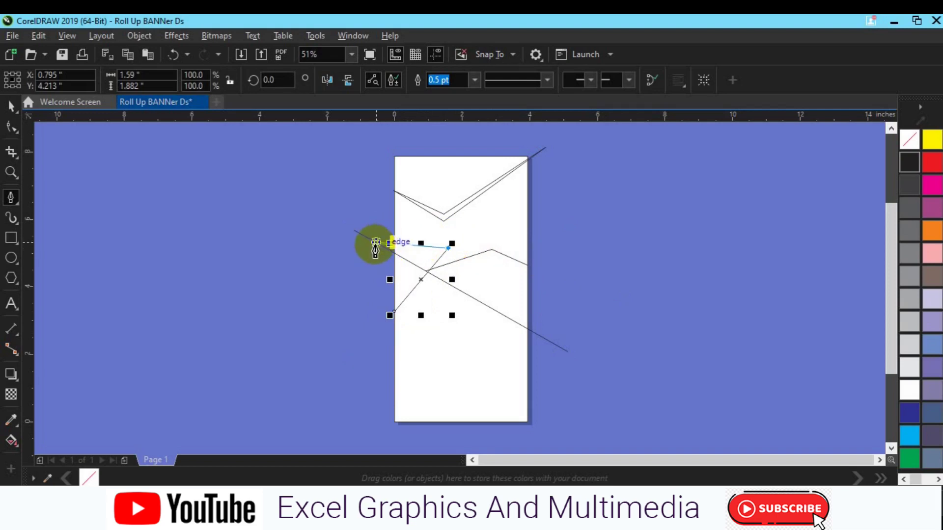
double_click(365, 248)
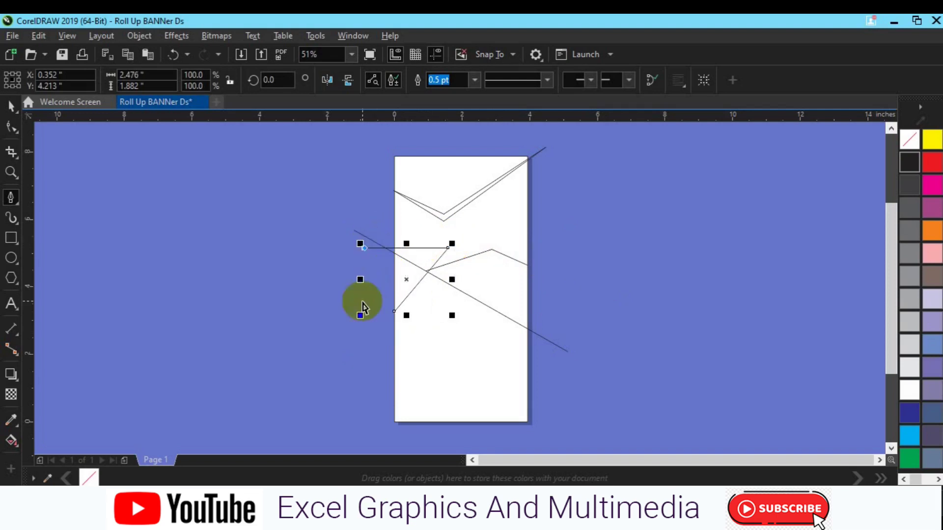
key(Escape)
key(space)
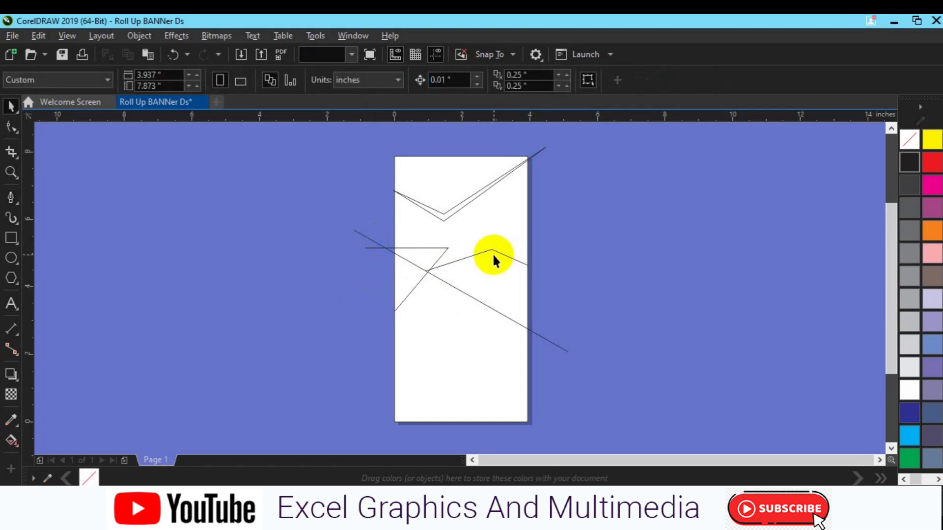
Lower the left end node of the peaked line and shift its right end node down and out past the page's right edge.
click(491, 259)
click(15, 129)
drag(405, 230, 450, 320)
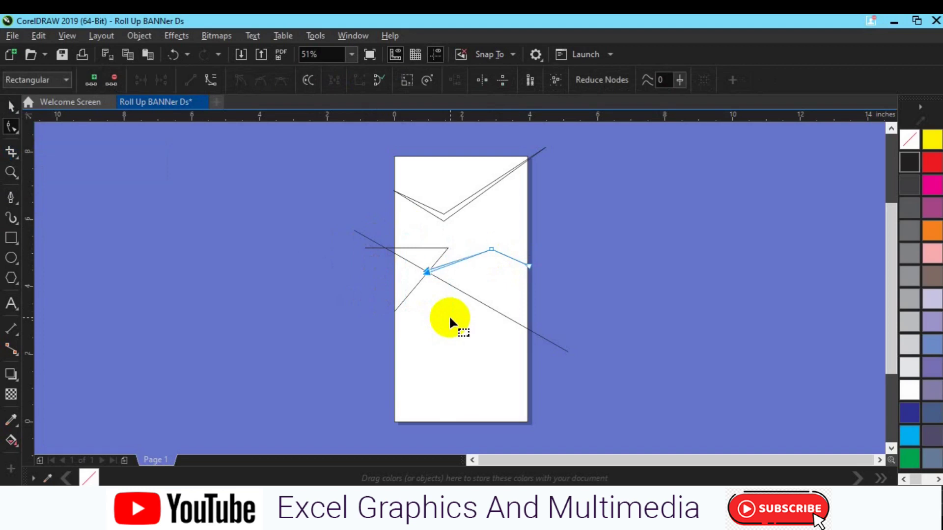
key(Down)
key(Down)
key(Down)
key(Down)
drag(554, 243, 521, 305)
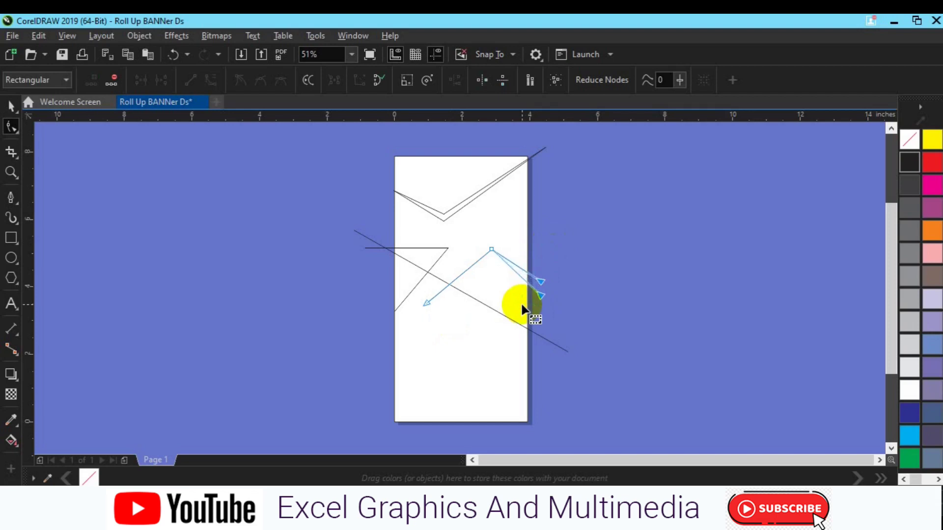
Move the peak node down and left until the peaked line measures about 3.36 by 1.36 inches.
click(466, 272)
key(Down)
key(Down)
key(Down)
key(Down)
key(Down)
key(Left)
key(Left)
key(Left)
key(Left)
key(Left)
key(Left)
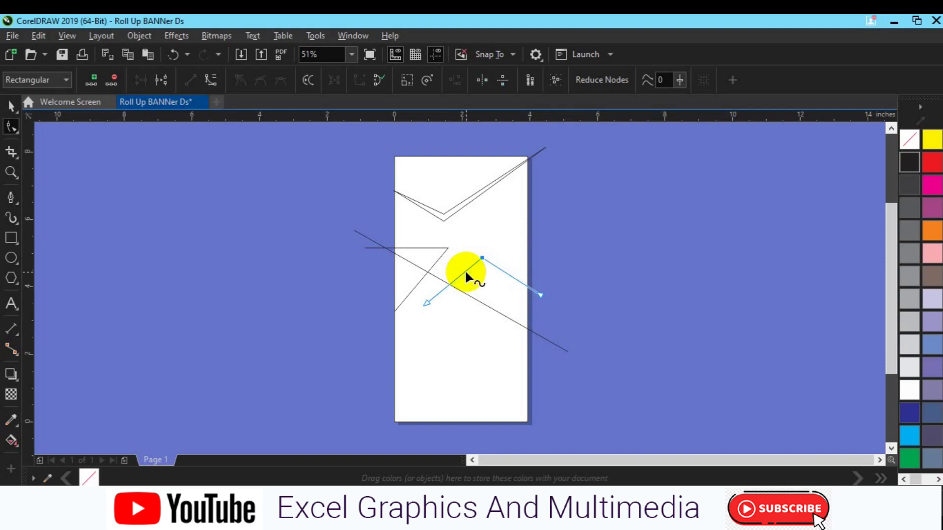
key(space)
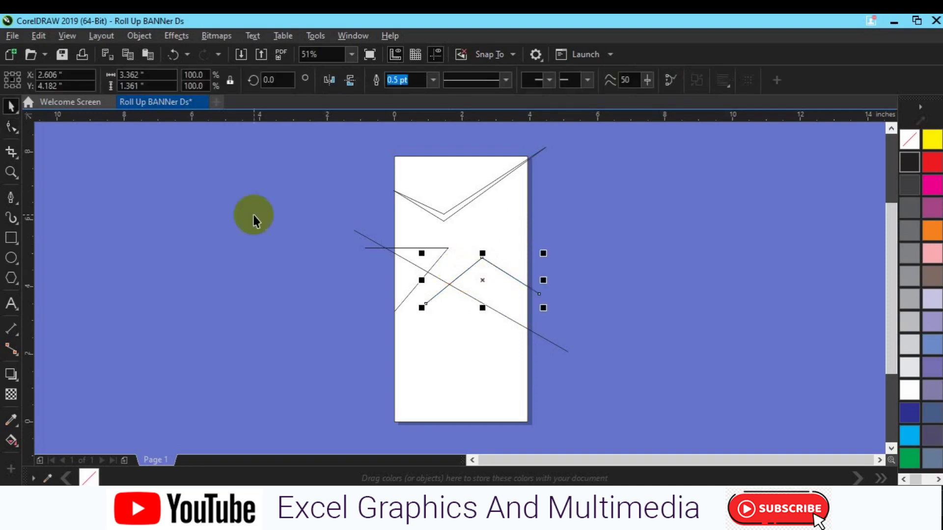
Duplicate the peaked line and shift the copy's peak node slightly left, keeping both end nodes in place.
click(12, 127)
drag(487, 226, 474, 284)
key(Left)
key(Left)
key(Left)
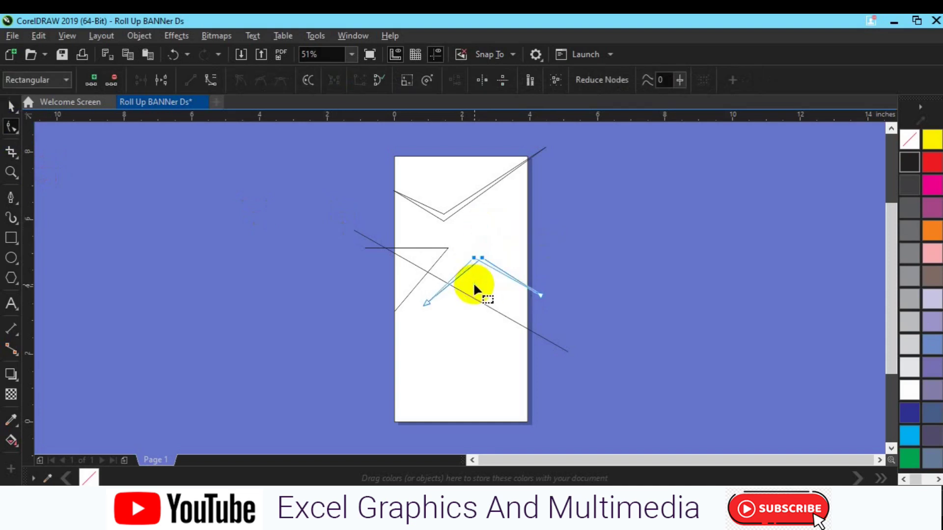
key(space)
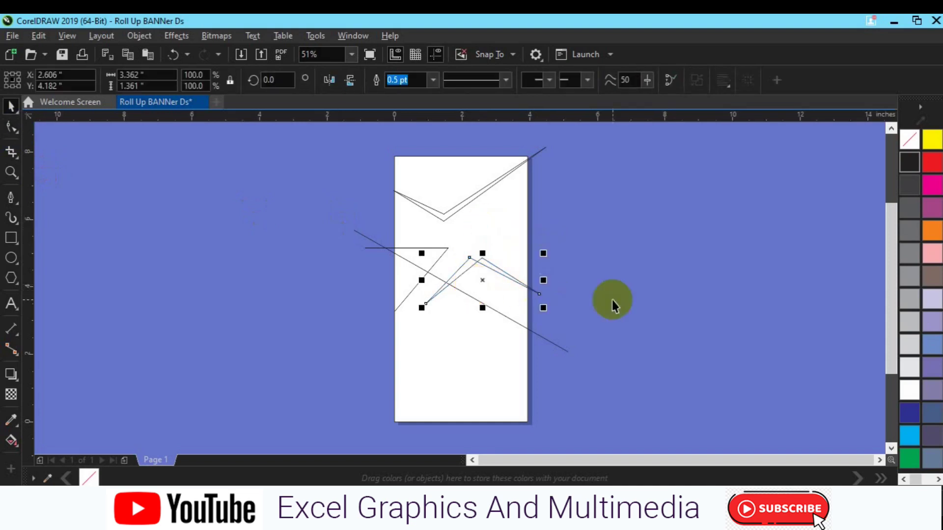
click(611, 300)
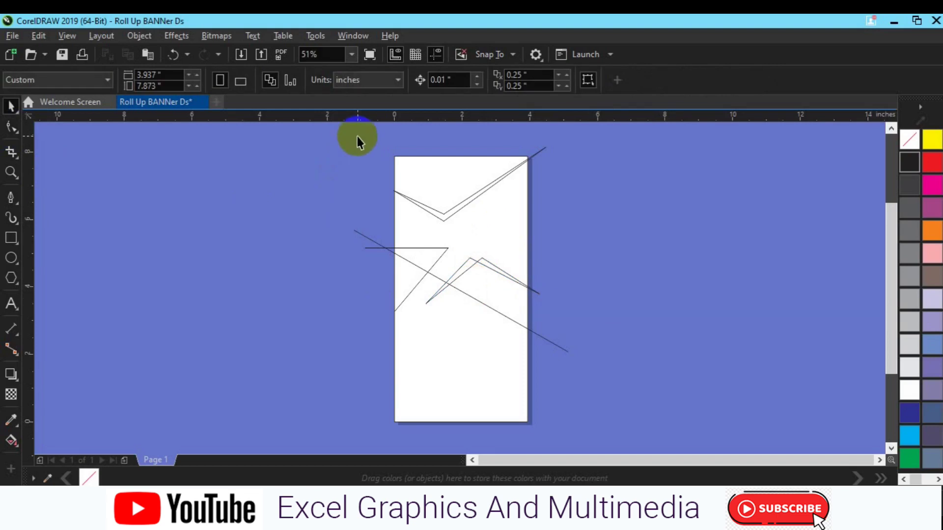
Move both V-shaped lines at the page's top upward together.
drag(358, 137, 616, 238)
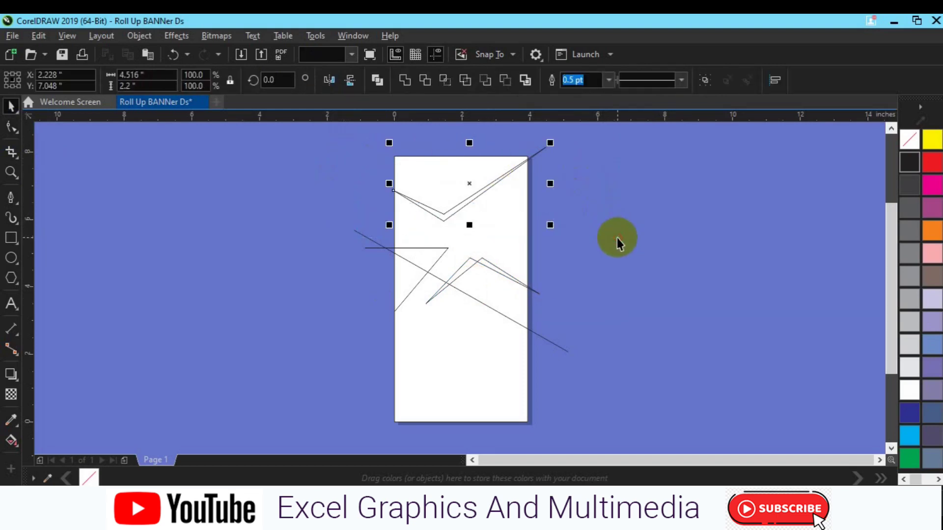
key(Up)
key(Up)
key(Up)
key(Up)
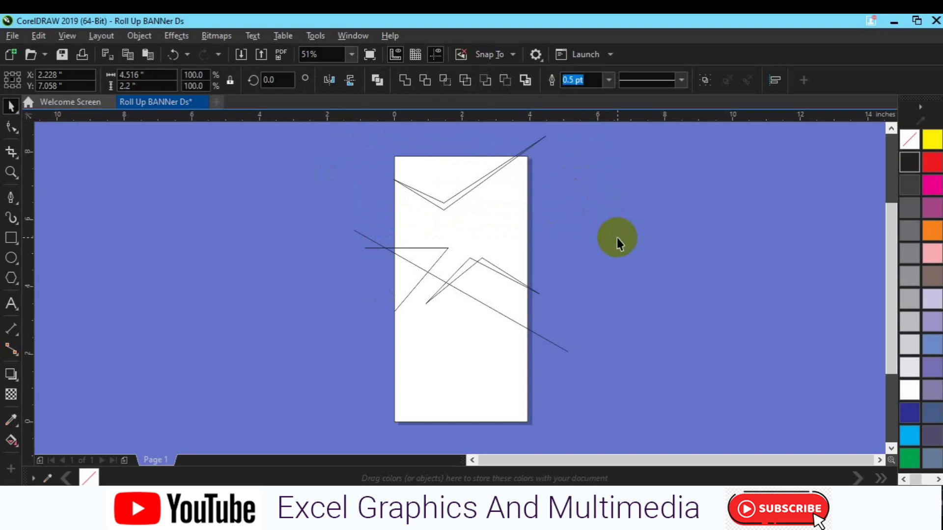
Rotate the two V-shaped lines to about 354 degrees and lower them until their centre sits at about Y 7.26 inches.
click(468, 173)
drag(551, 211, 551, 224)
key(Down)
key(Down)
key(Down)
key(Down)
key(Down)
key(space)
key(space)
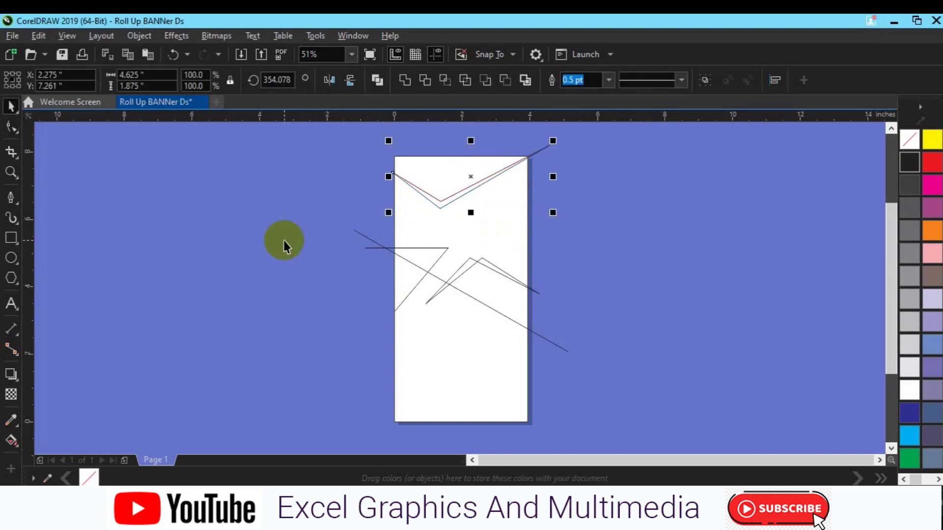
Move the long diagonal, the left angled line and both peaked lines slightly down the page together.
click(284, 230)
drag(499, 291, 647, 370)
key(Down)
key(Down)
key(Up)
key(Up)
key(Up)
key(Up)
key(Up)
click(647, 370)
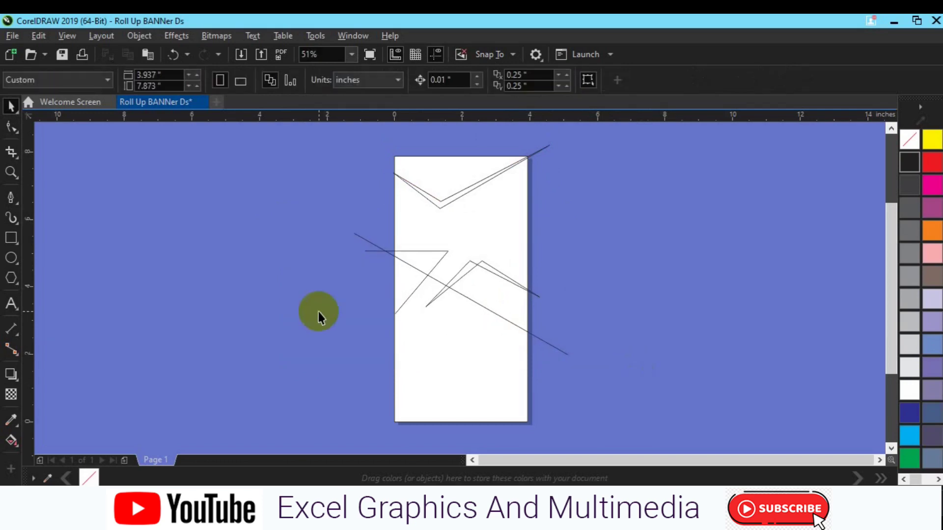
Move the corner node of the left angled line a little to the right and slightly down.
click(406, 285)
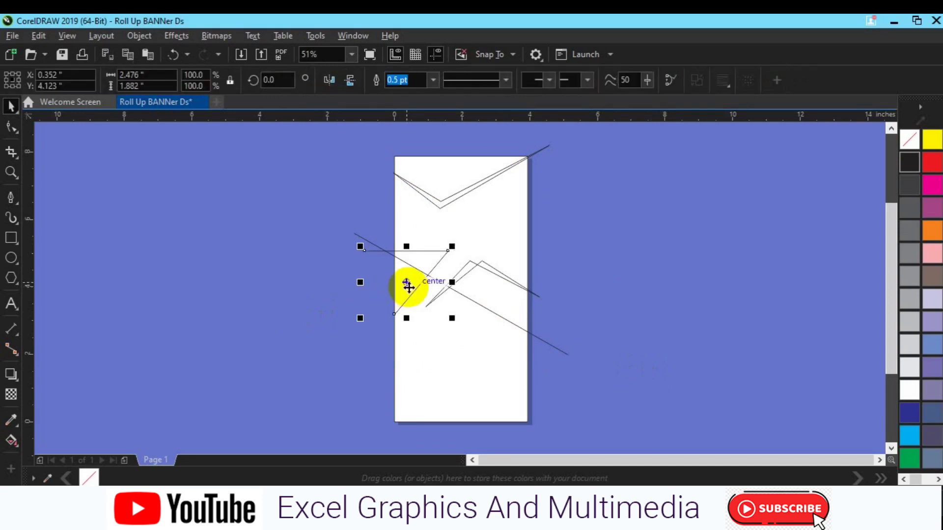
click(11, 127)
drag(422, 231, 470, 262)
key(Right)
key(Right)
key(Right)
key(Right)
key(Down)
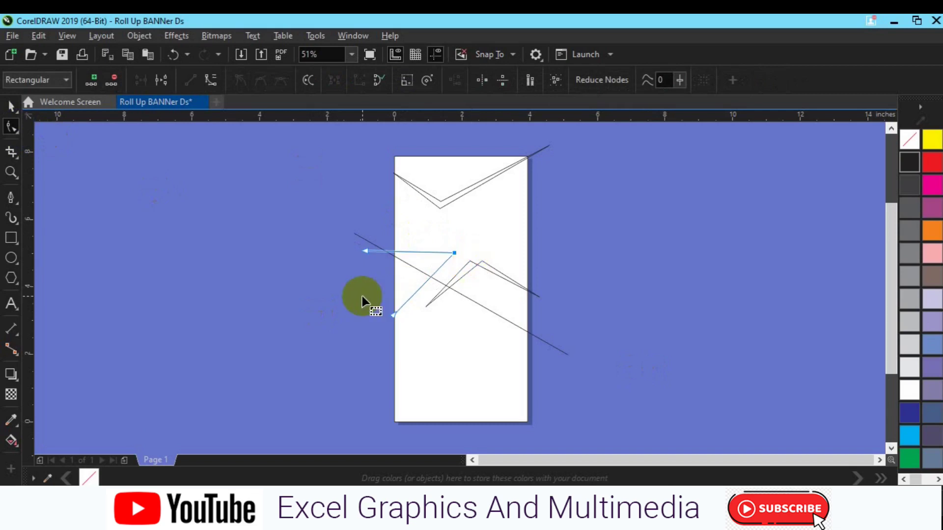
Shift the lower end node of the left angled line outward past the page's left edge.
click(405, 333)
key(Left)
key(Left)
key(Left)
key(space)
click(635, 321)
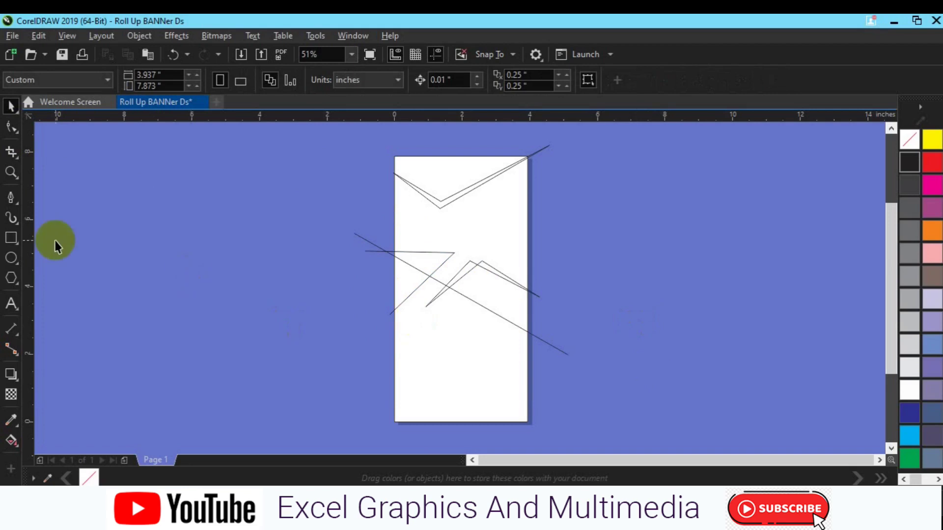
Add a page-sized rectangle of 3.937 by 7.873 inches around the line layout.
click(455, 382)
click(260, 363)
click(5, 236)
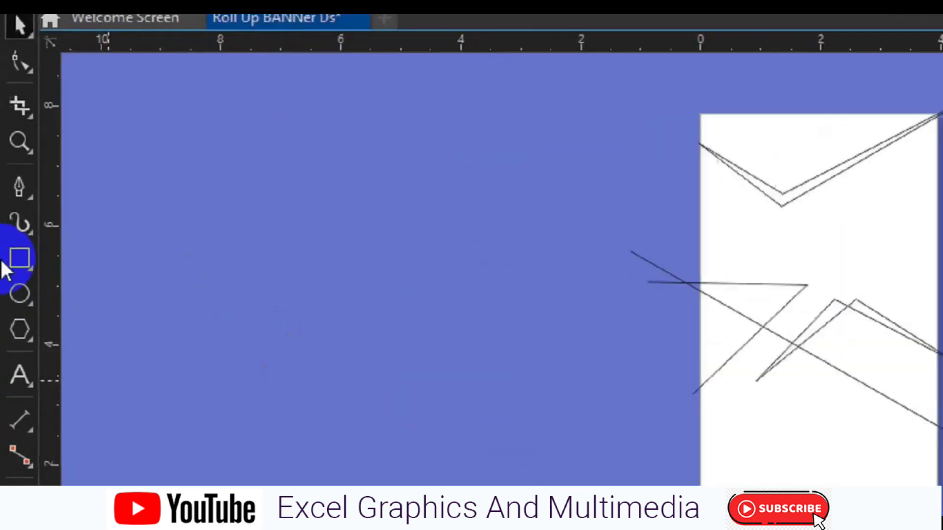
click(18, 260)
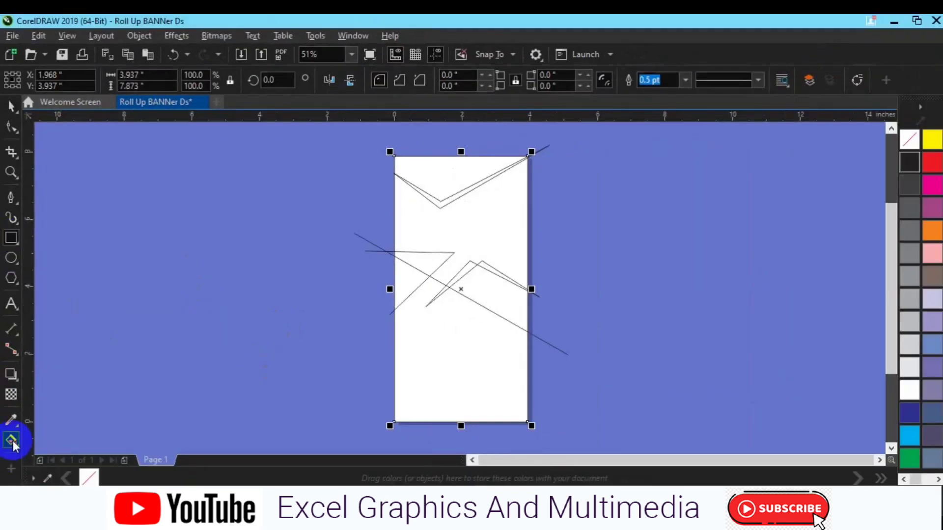
Use Smart Fill with near-black and no outline on the top V-shaped area and the thin strip beneath it.
click(15, 445)
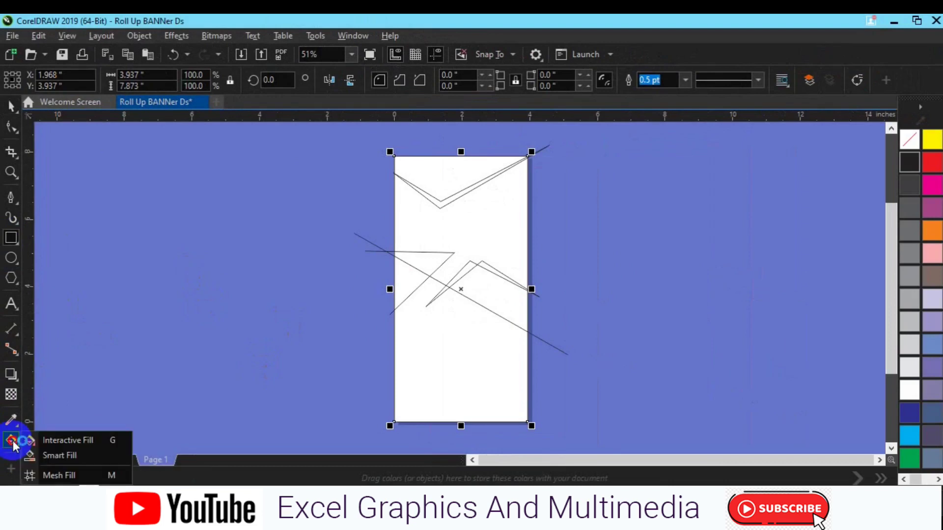
click(51, 458)
click(49, 455)
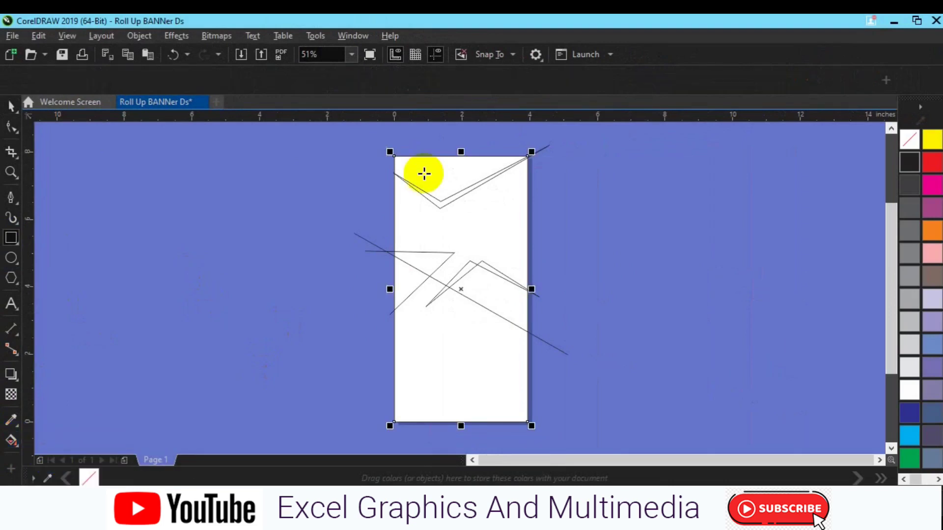
click(443, 176)
click(440, 201)
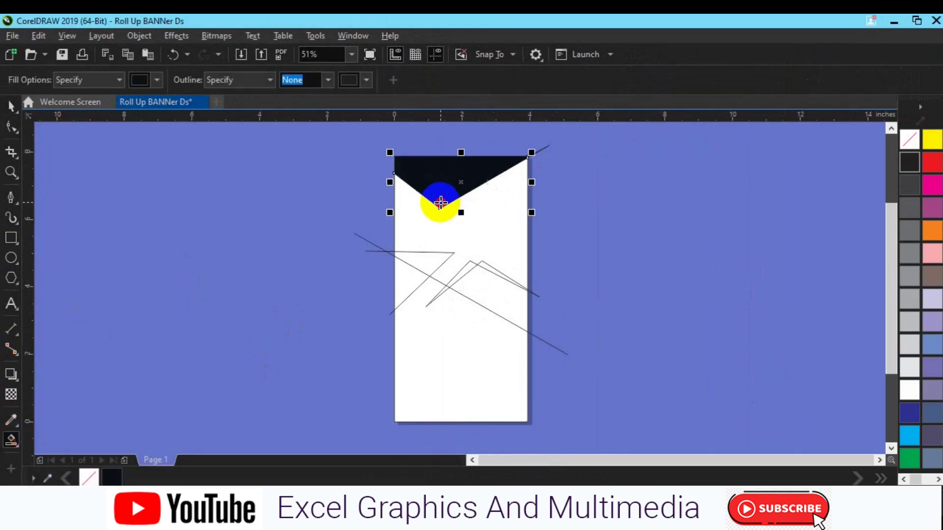
Recolor the thin strip beneath the top V-shaped area light grey.
key(space)
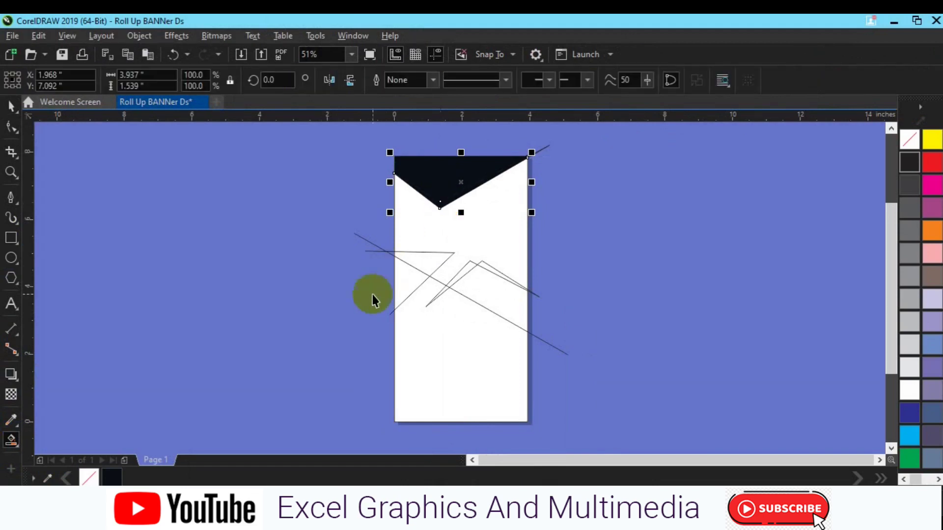
click(910, 296)
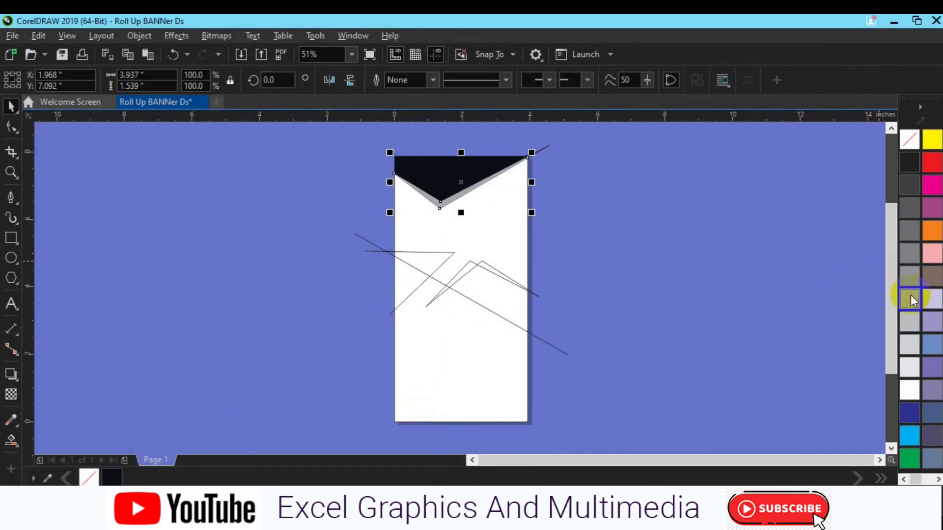
key(Escape)
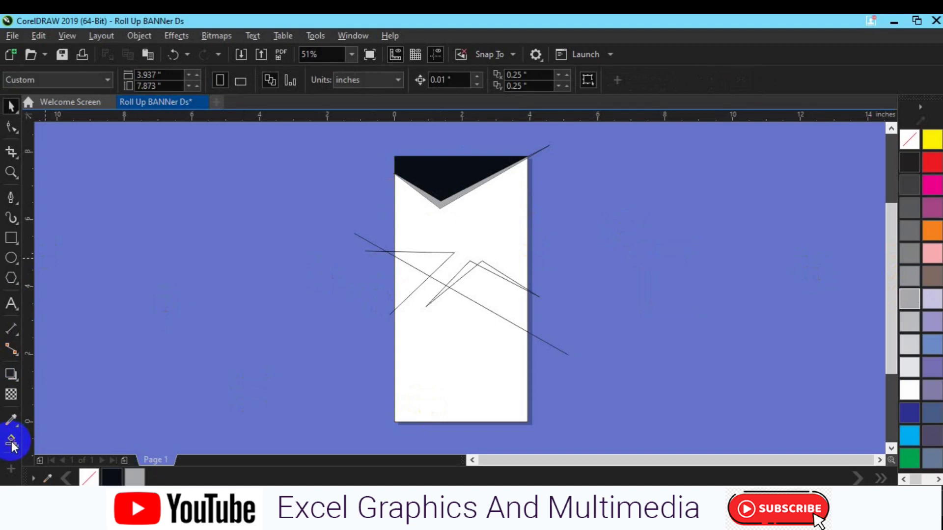
Use Smart Fill with near-black and no outline on the left triangular areas, the right angled block and the two thin strips above it.
click(11, 440)
click(410, 280)
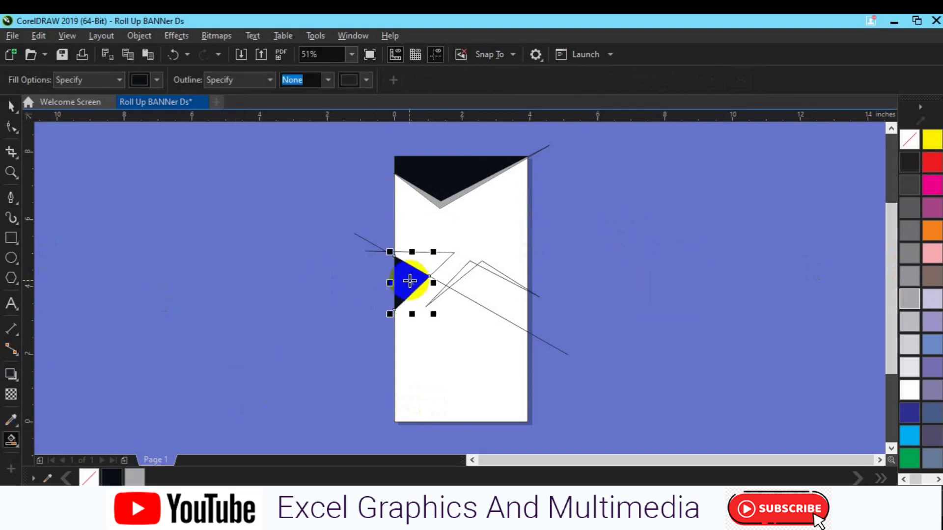
click(422, 264)
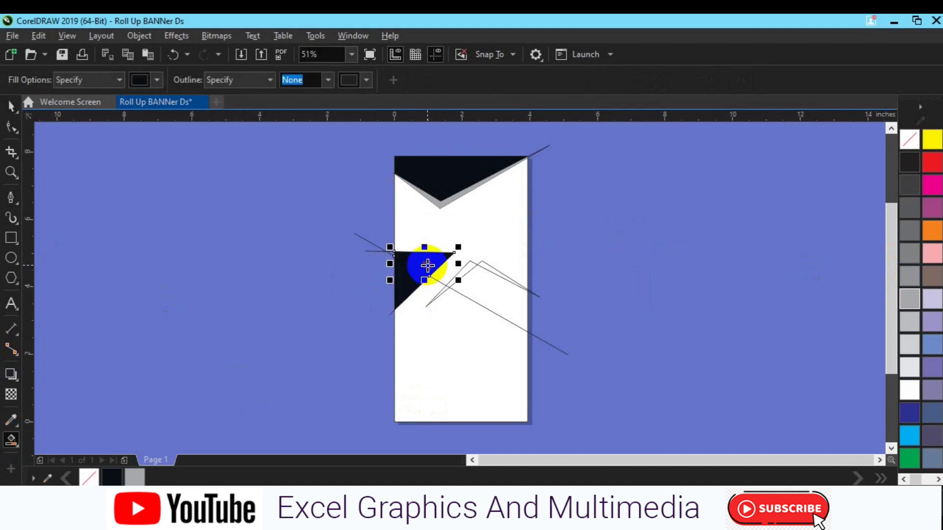
click(486, 289)
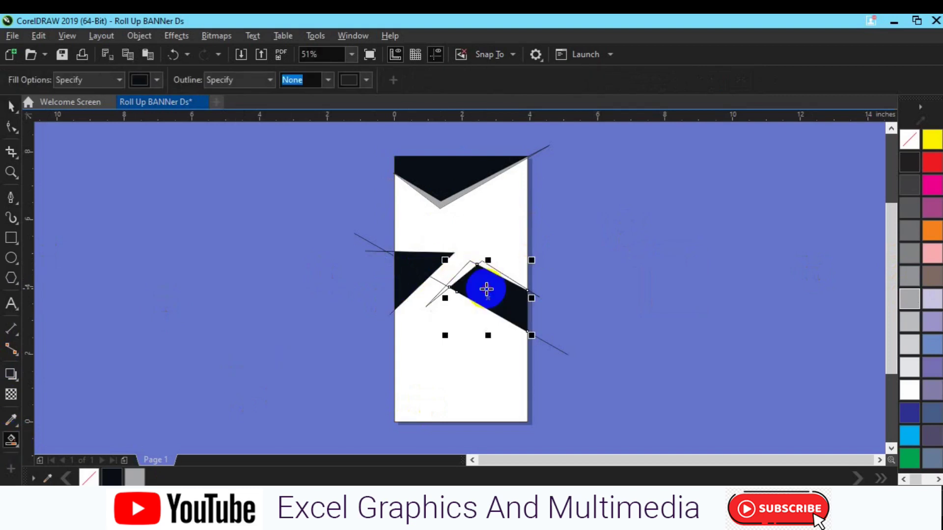
click(461, 273)
click(497, 271)
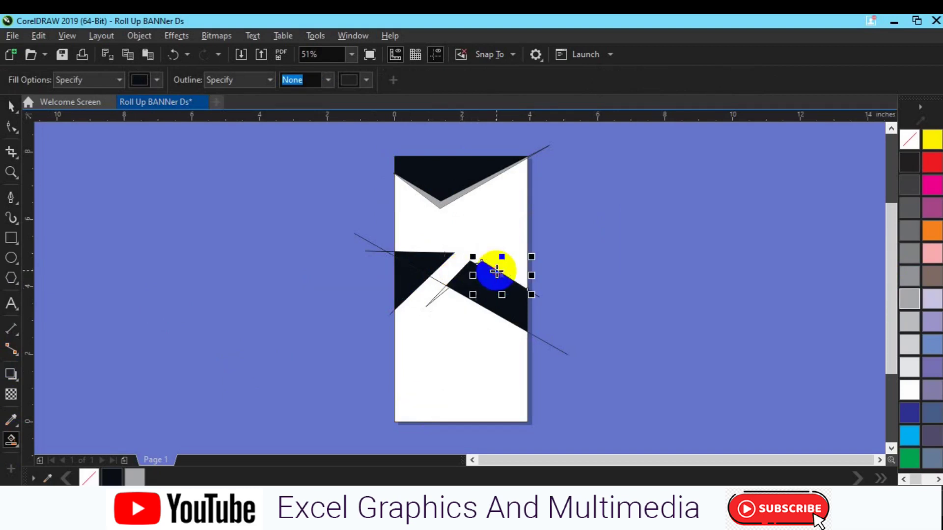
Recolor the two thin strips along the peak of the right angled block with the document's light grey.
key(space)
click(464, 280)
shift+click(462, 274)
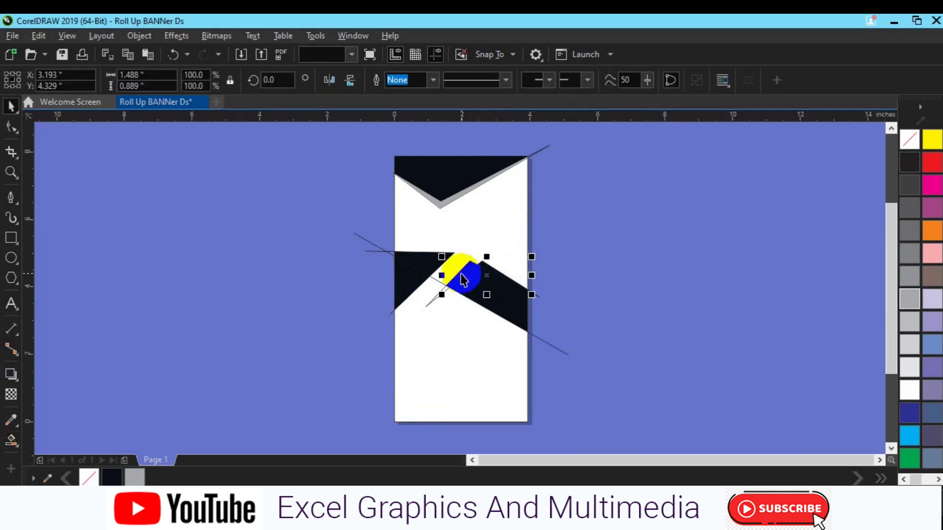
click(137, 478)
click(391, 255)
key(Delete)
key(ctrl+z)
click(382, 255)
click(298, 253)
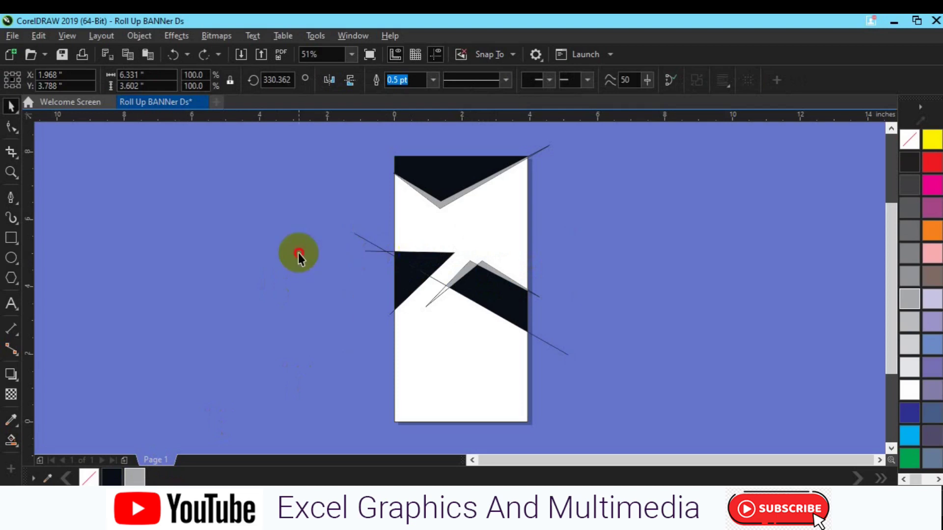
Smart-fill the large area between the top V shape and the lower blocks, and color it 90% black.
click(11, 439)
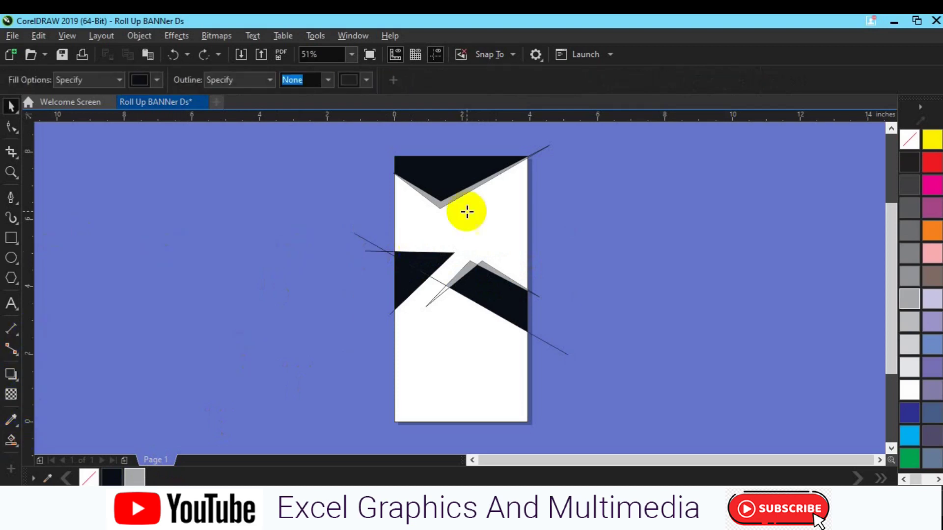
click(470, 219)
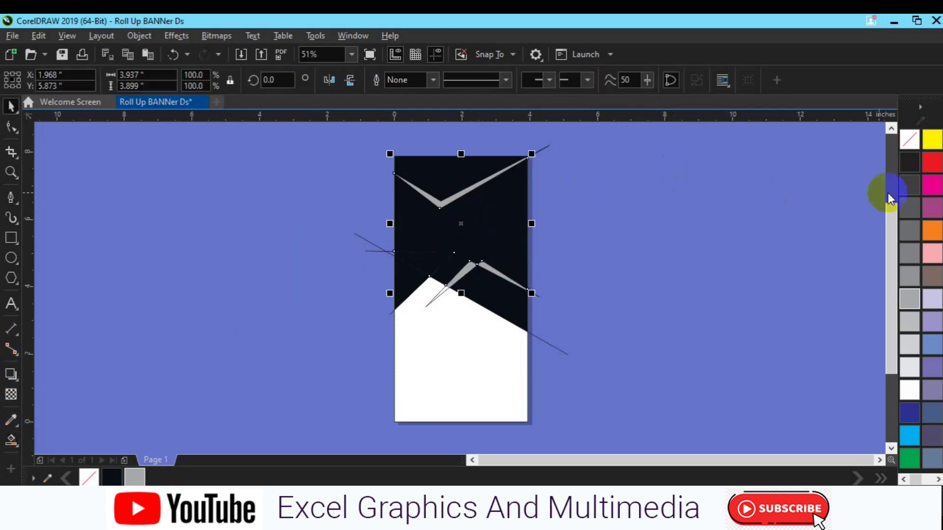
click(909, 185)
click(614, 216)
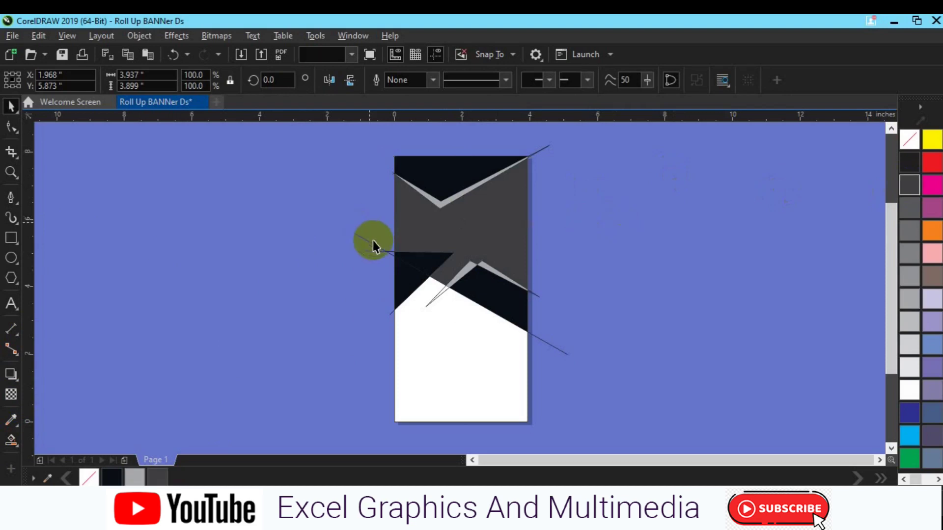
Delete all the angled construction lines that divide the banner, keeping only the filled shapes.
click(379, 248)
key(Delete)
click(379, 252)
key(Delete)
click(538, 151)
key(Delete)
click(538, 151)
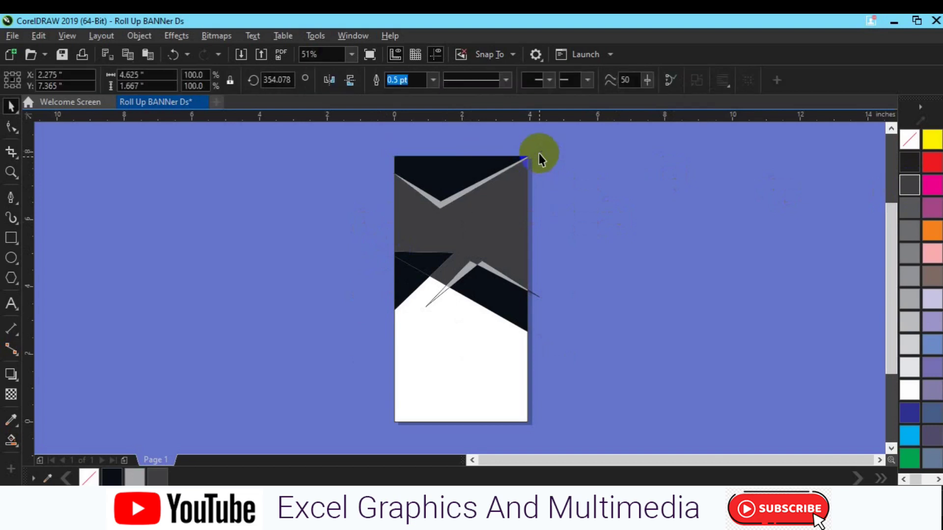
click(440, 291)
key(Delete)
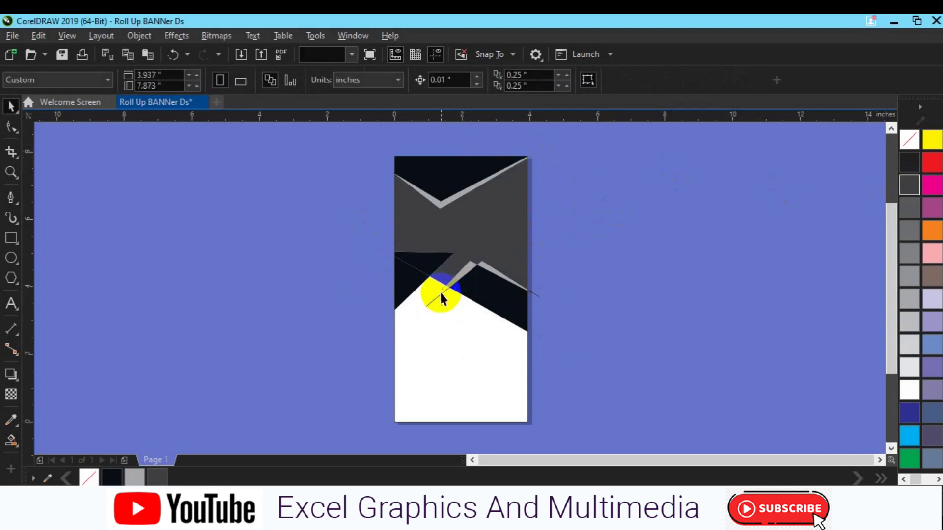
click(439, 292)
key(Delete)
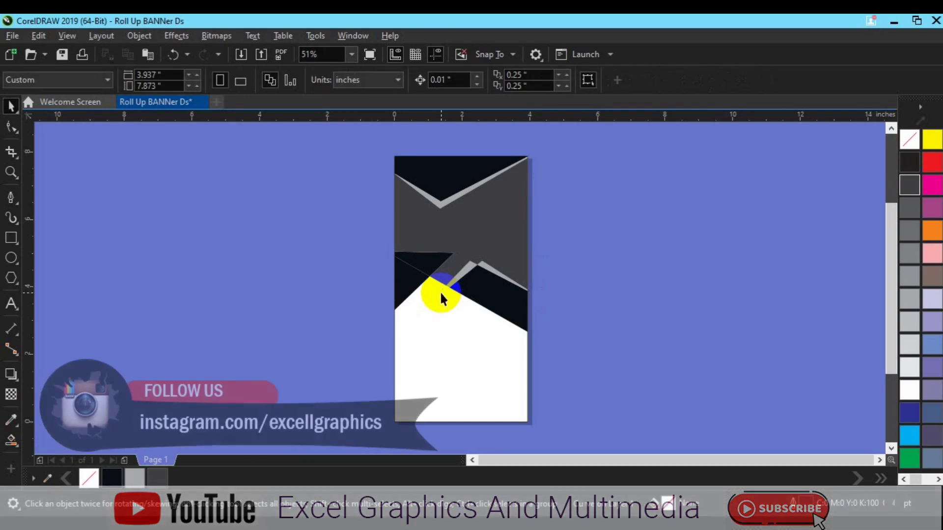
Select all the filled banner shapes to check them, clear the selection and save the document.
drag(352, 143, 613, 361)
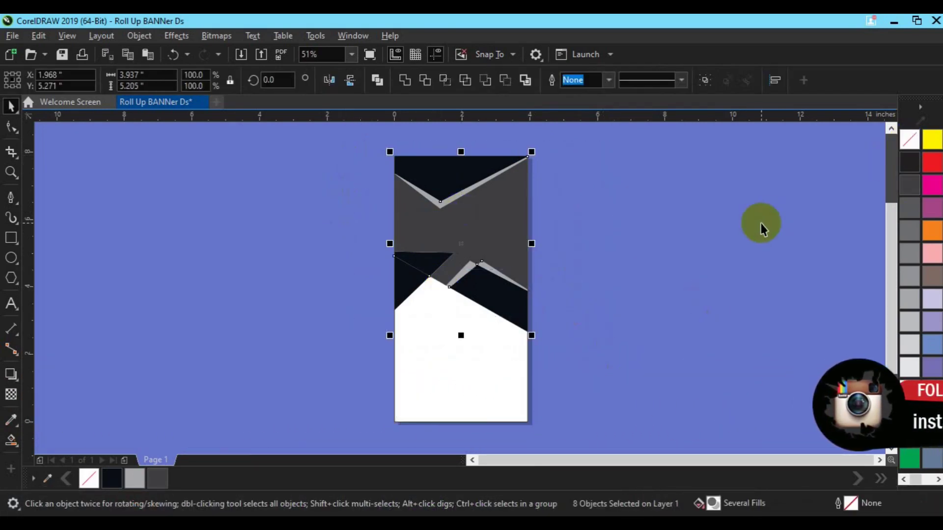
click(761, 229)
key(ctrl+s)
Place a copy of the top V shape, the upper left triangle and the right angled block about 5.9 inches left of the originals.
click(517, 322)
shift+click(416, 261)
shift+click(440, 183)
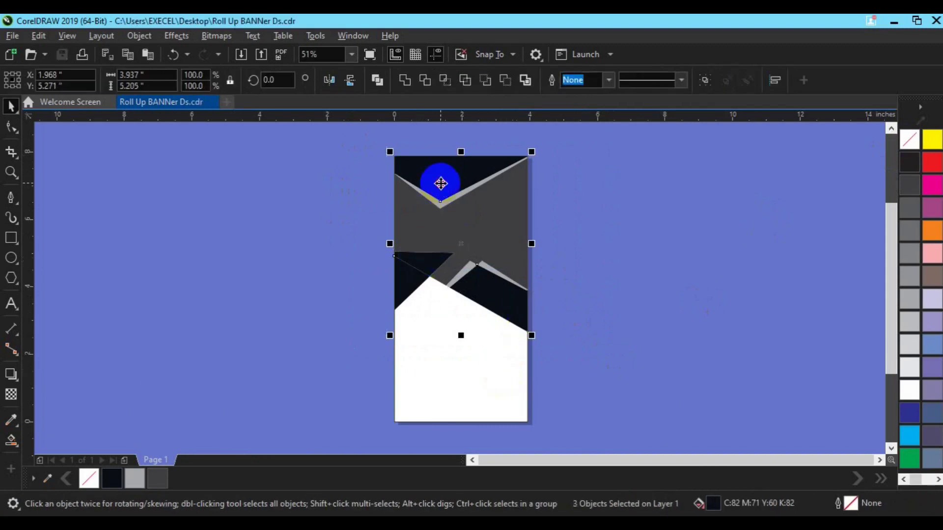
drag(440, 183, 234, 212)
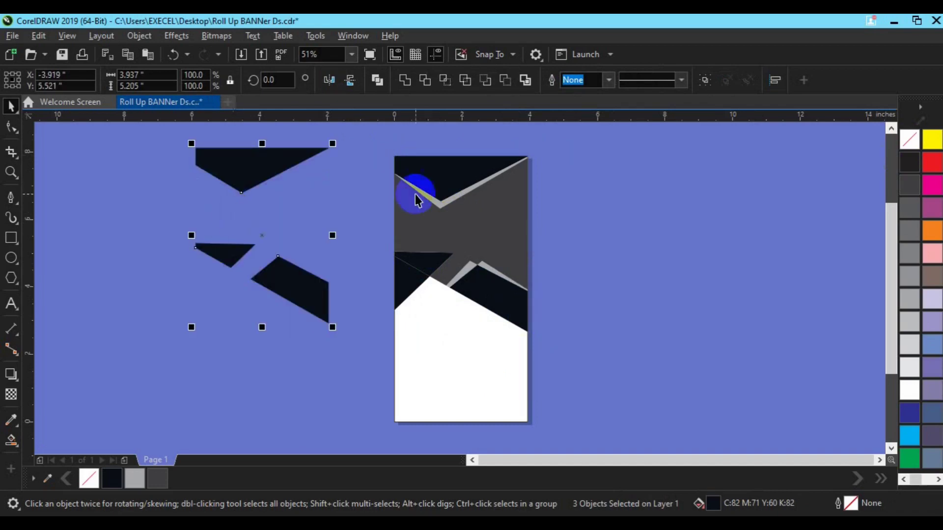
Weld the original top V shape, upper left triangle and right angled block with the dark grey central area.
click(438, 184)
shift+click(428, 263)
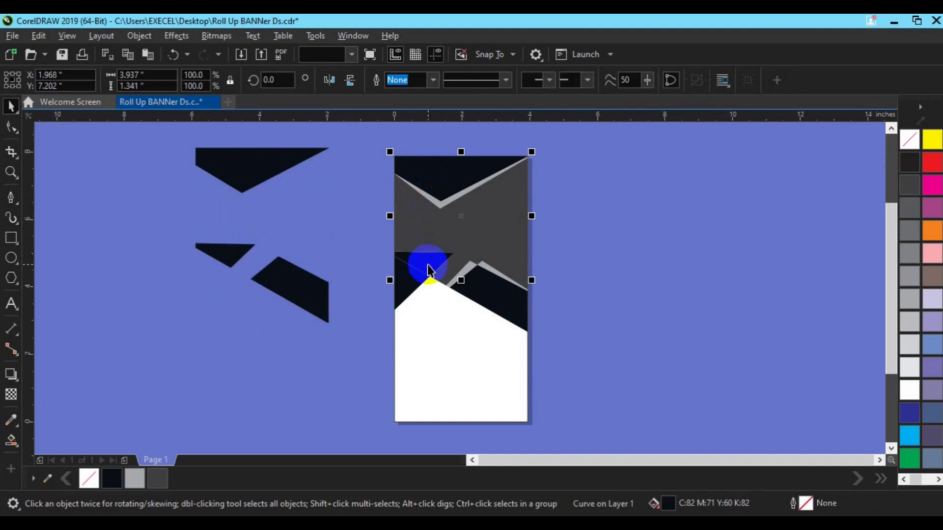
shift+click(500, 305)
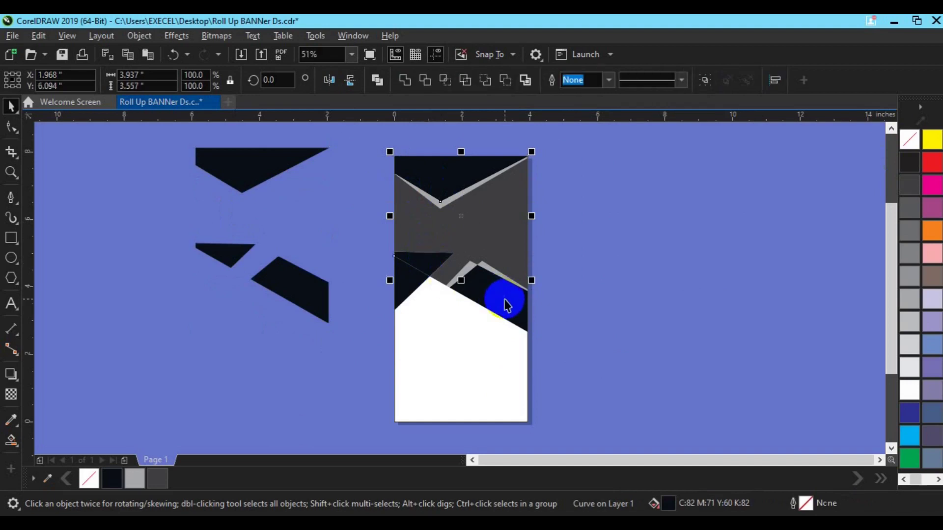
click(405, 80)
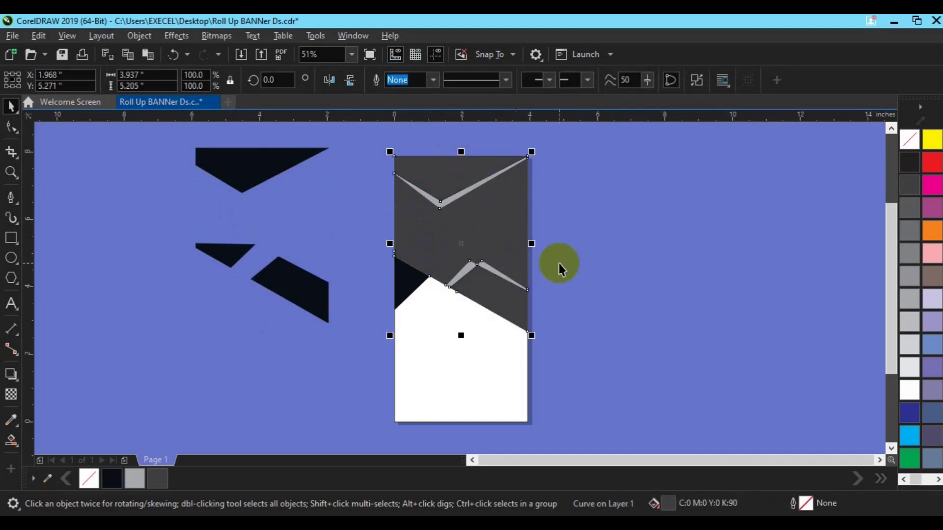
Fill the welded banner shape with 70% black.
click(911, 234)
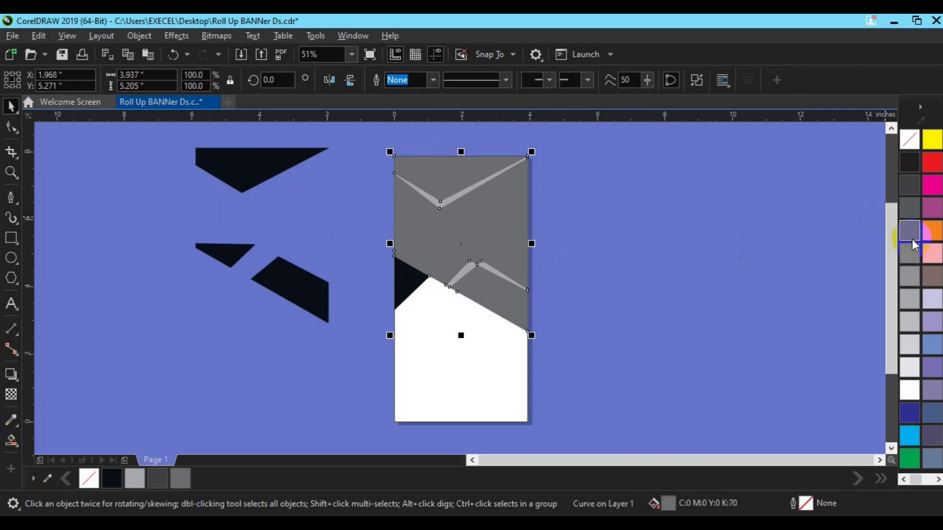
click(909, 297)
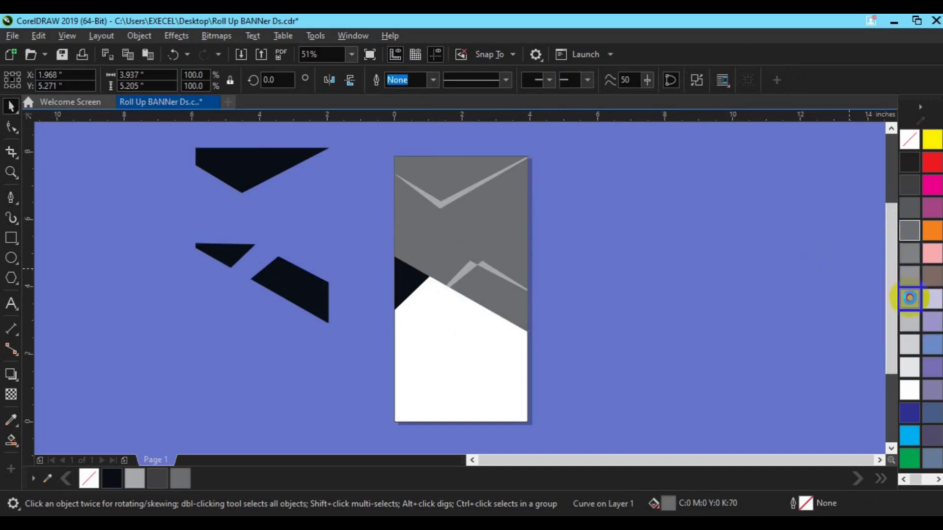
click(912, 230)
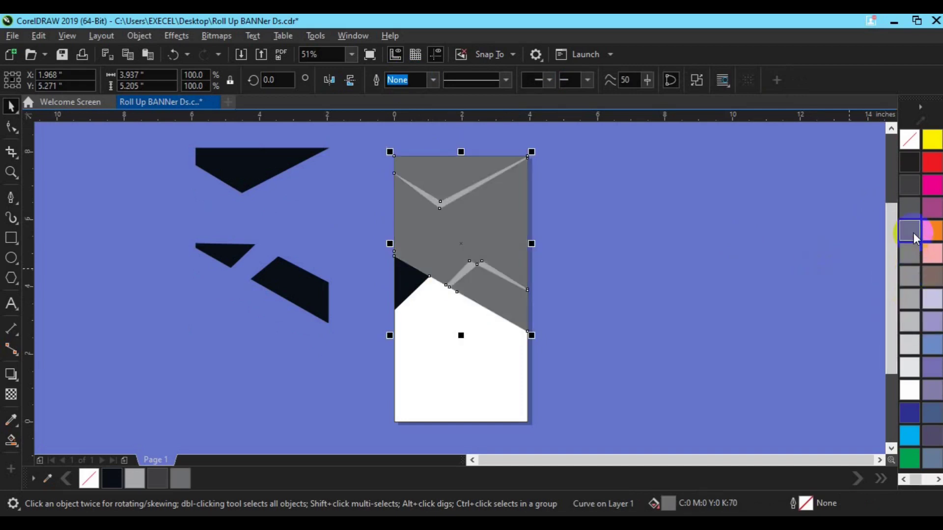
click(747, 219)
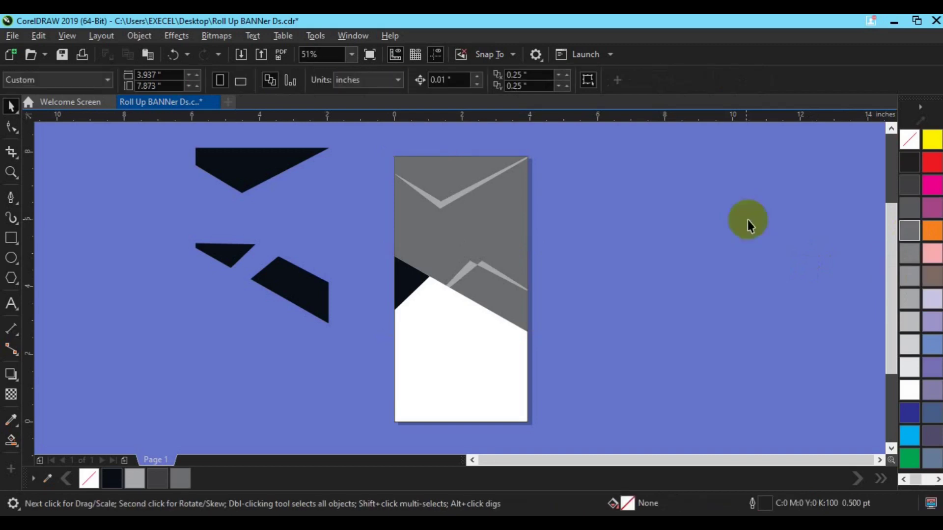
Start an image import and open the freepik stockpoto folder on the Desktop.
click(241, 62)
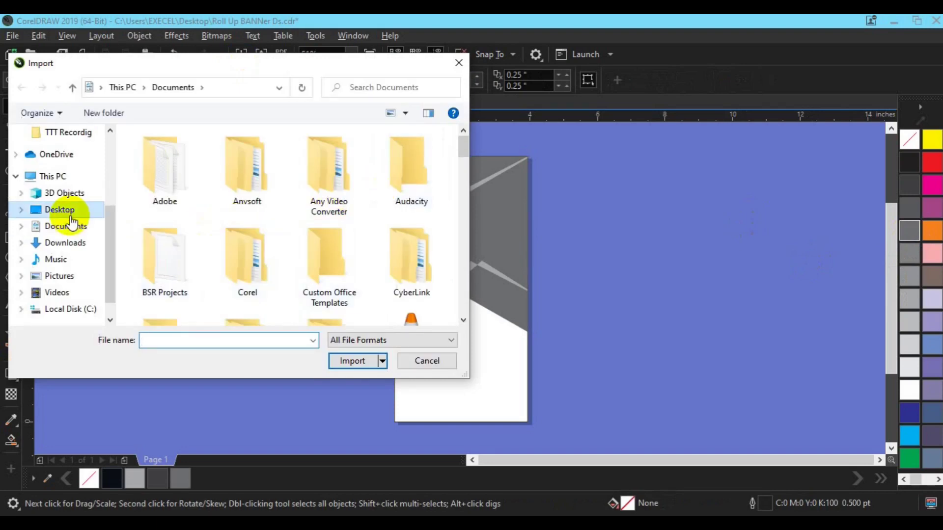
click(61, 211)
click(343, 267)
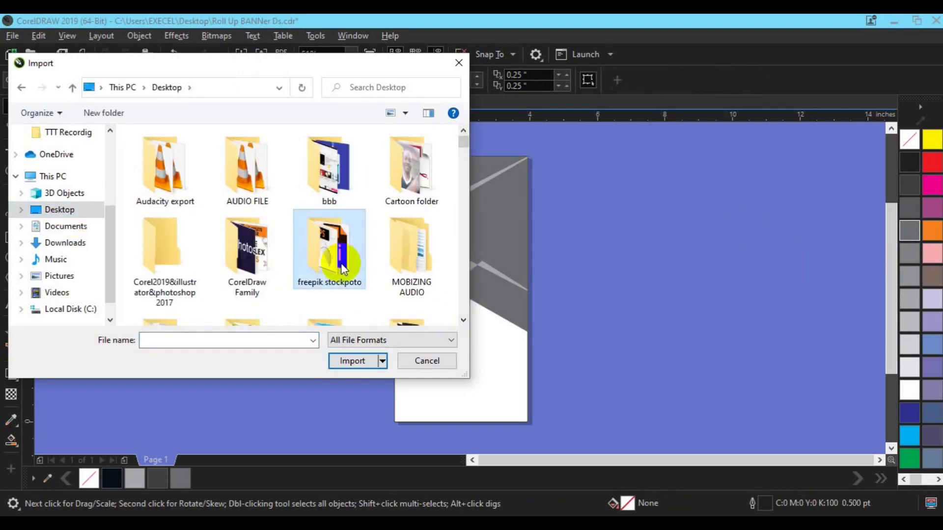
double_click(342, 267)
Find the doctor photo 315878-P8RUW2-644 in the folder and load it for import.
click(463, 320)
click(463, 320)
click(463, 320)
click(463, 321)
click(463, 321)
click(463, 321)
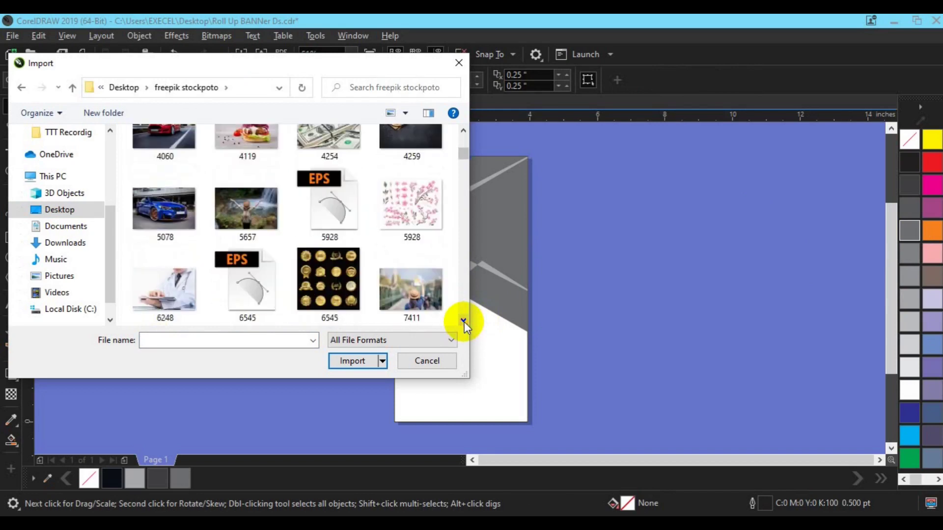
click(463, 320)
click(463, 321)
click(463, 320)
click(463, 320)
click(463, 321)
click(462, 321)
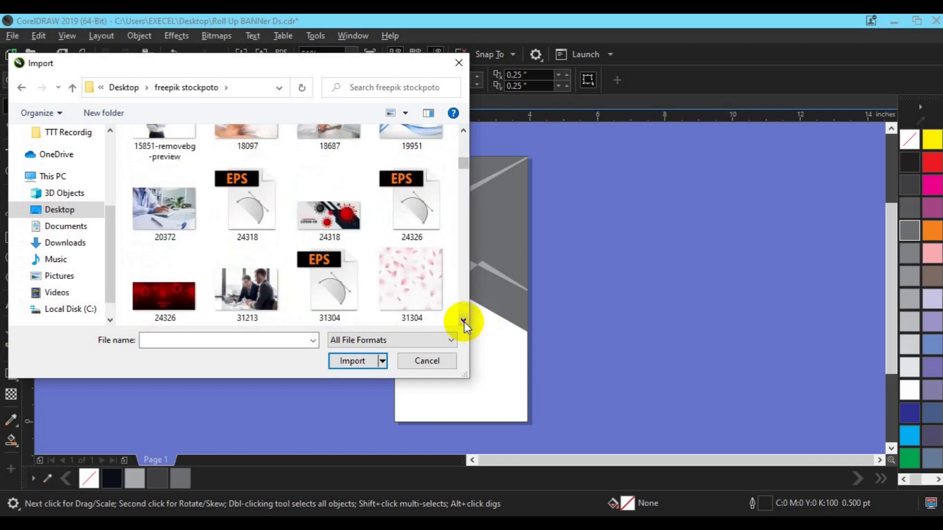
click(463, 321)
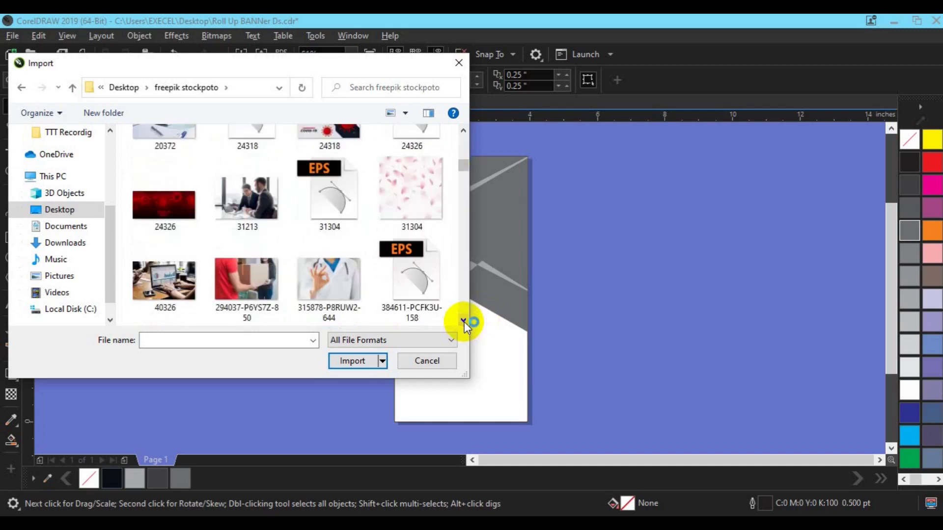
click(463, 320)
click(463, 321)
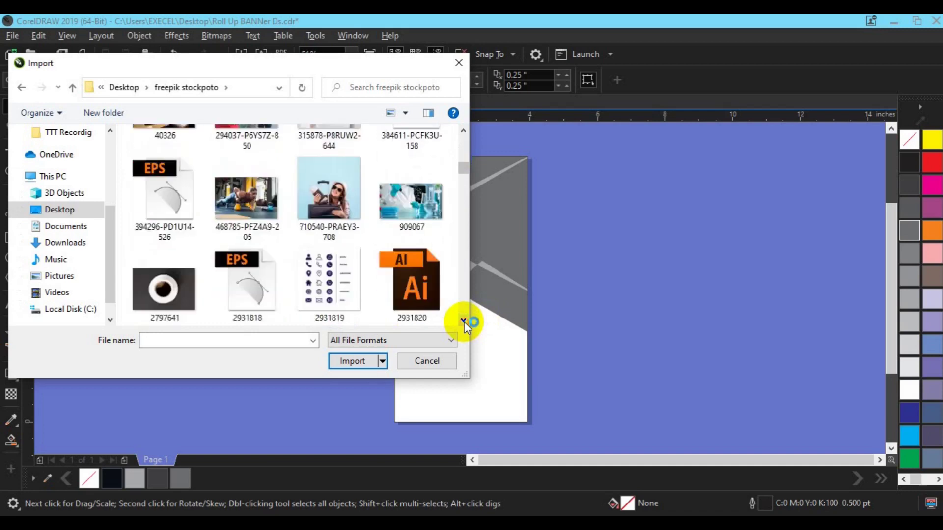
click(463, 130)
click(344, 189)
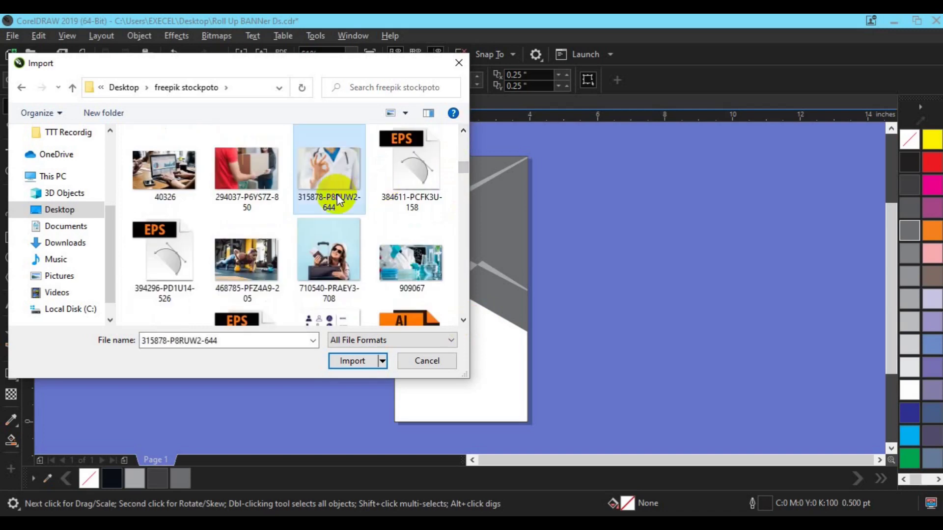
click(373, 362)
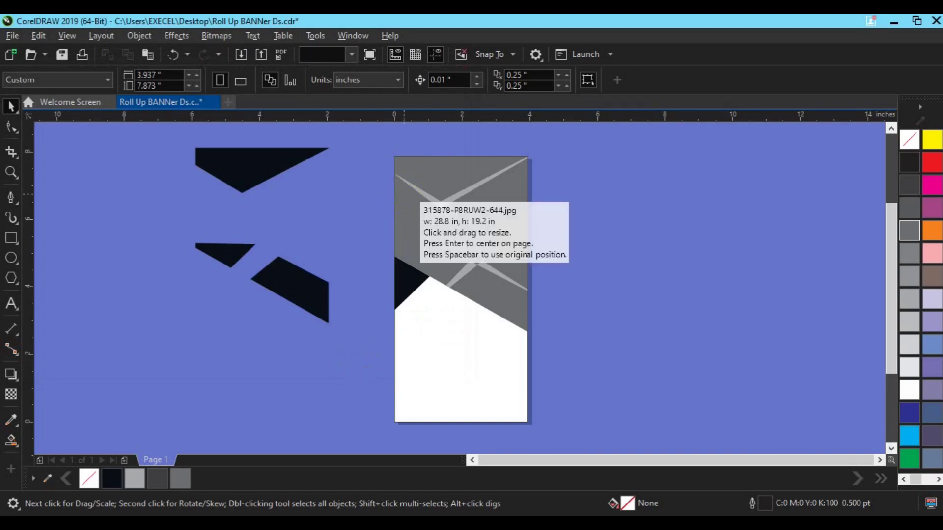
Place the doctor photo about 8.3 by 5.5 inches over the banner's upper part and shift it about 1.8 inches right and slightly up.
click(388, 150)
drag(388, 150, 668, 338)
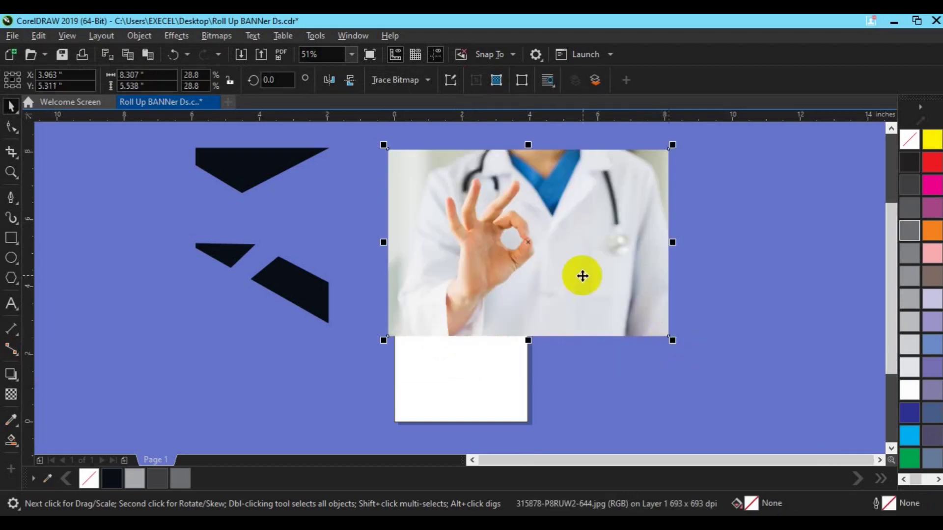
drag(582, 275, 642, 267)
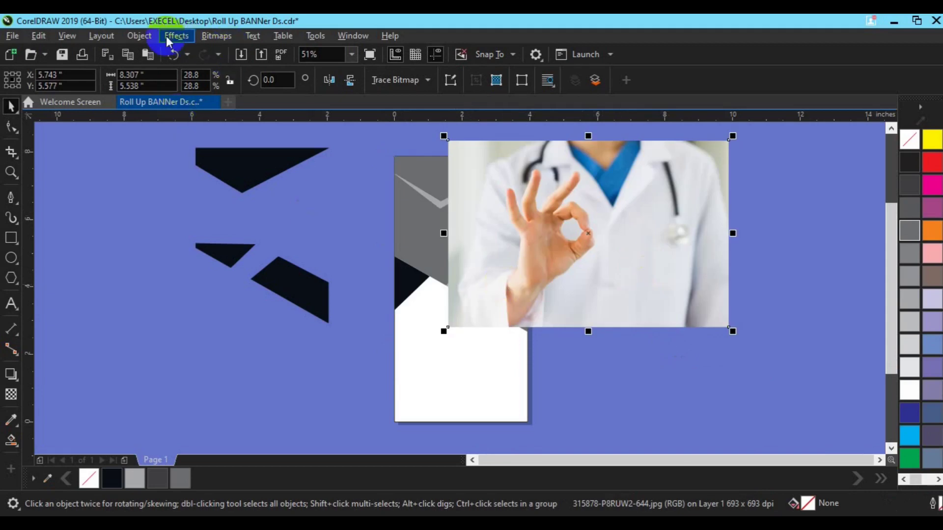
PowerClip the doctor photo inside the grey upper banner shape.
click(139, 36)
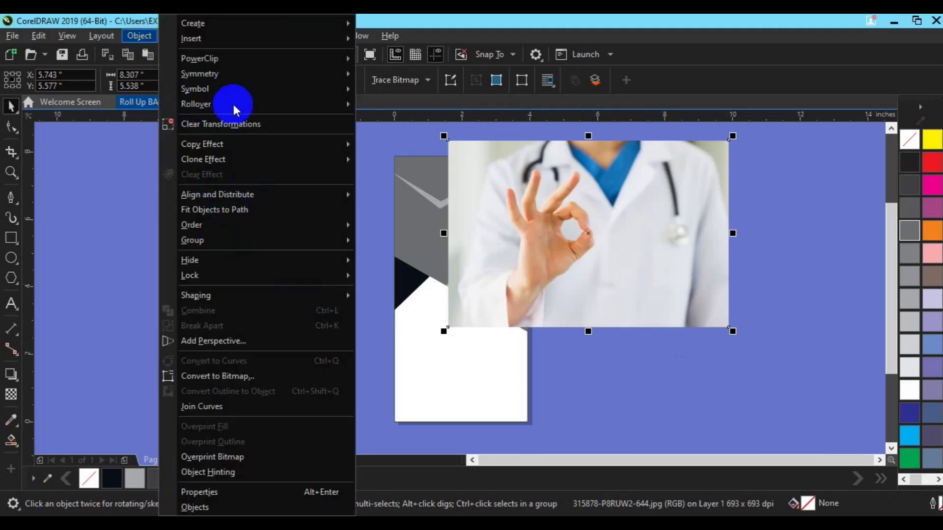
mouse_move(237, 58)
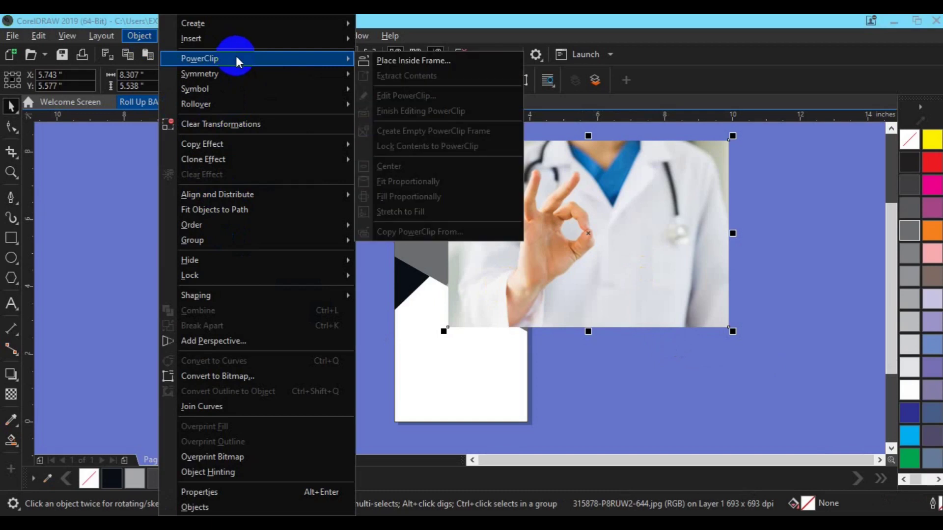
click(372, 65)
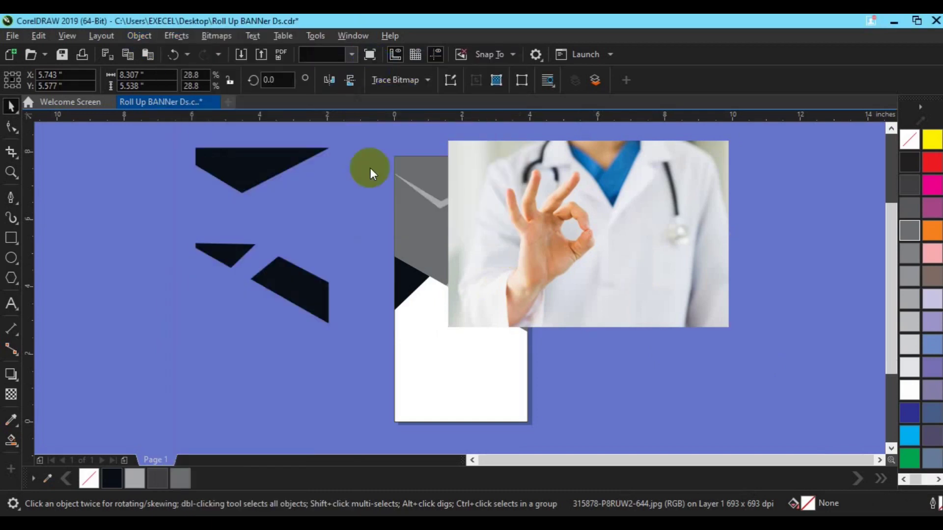
click(405, 233)
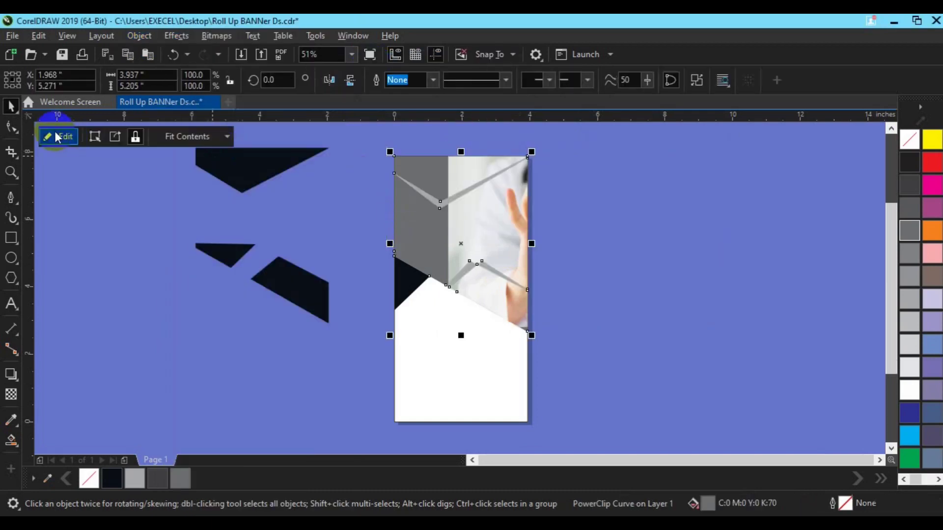
Open the PowerClip contents for editing and delete the doctor photo from them.
click(66, 137)
click(564, 254)
drag(564, 253, 476, 261)
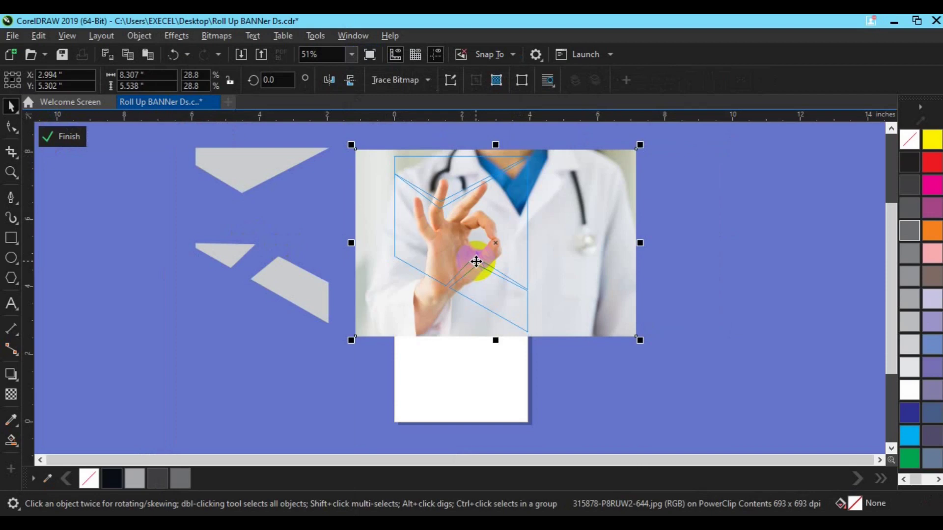
key(Delete)
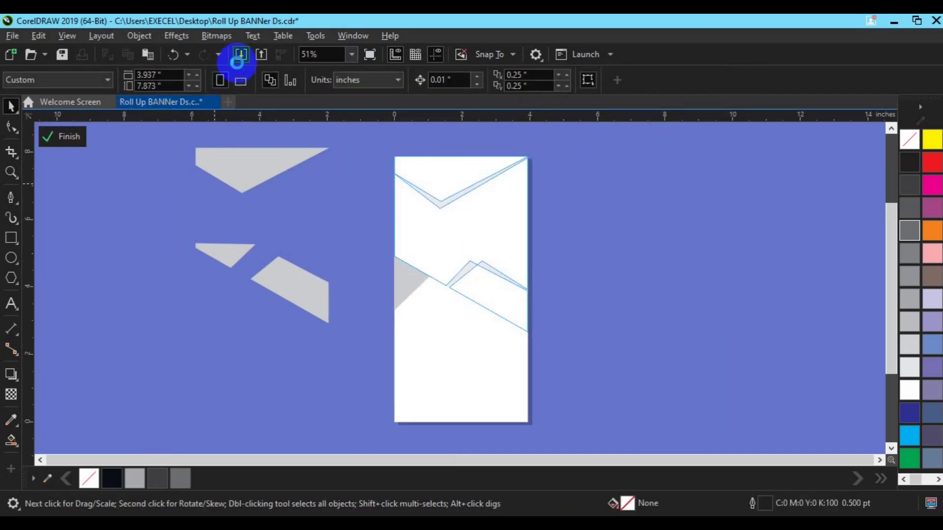
Import the photo 20372.jpg into the PowerClip contents and place it about 8.2 by 5.4 inches over the banner's upper part.
click(240, 55)
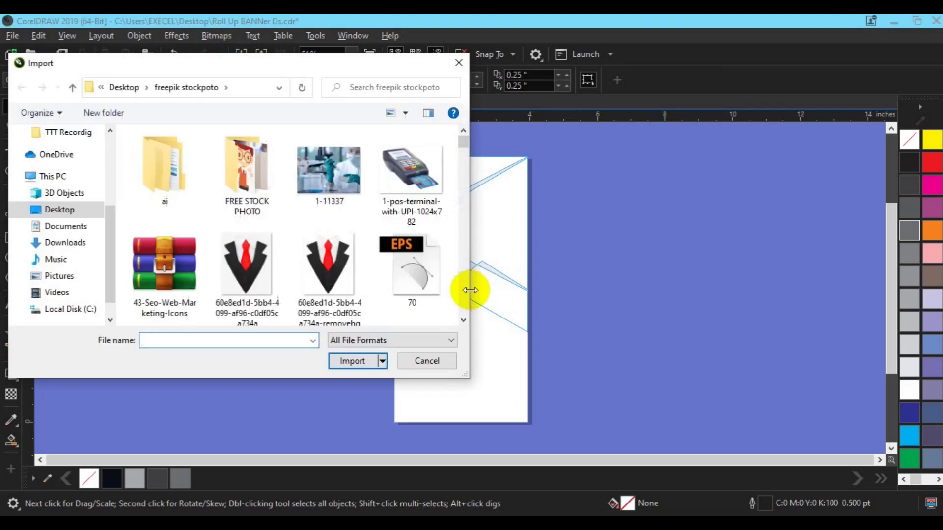
click(196, 197)
click(351, 361)
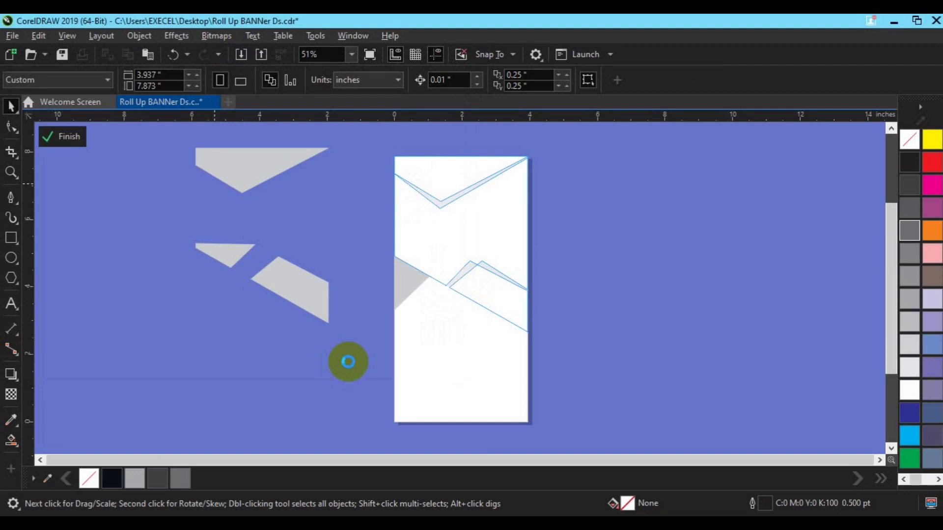
drag(388, 158, 719, 337)
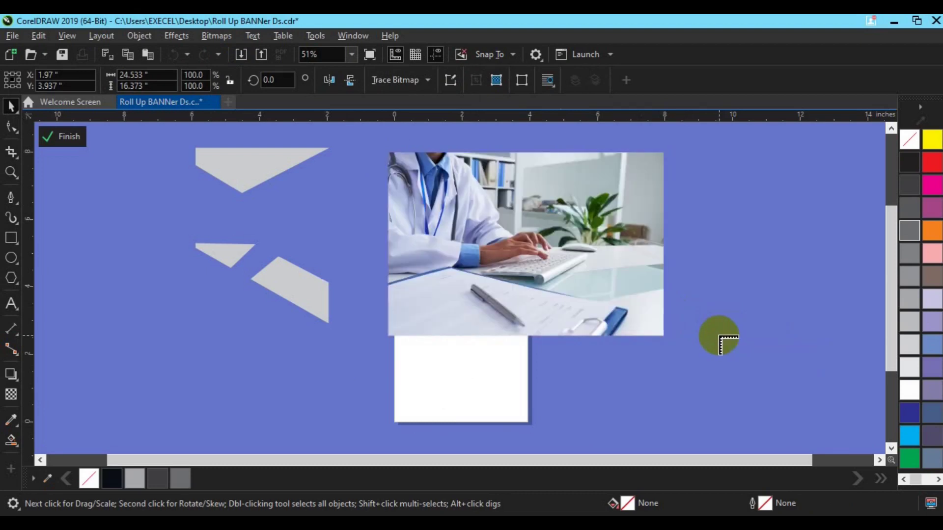
click(555, 283)
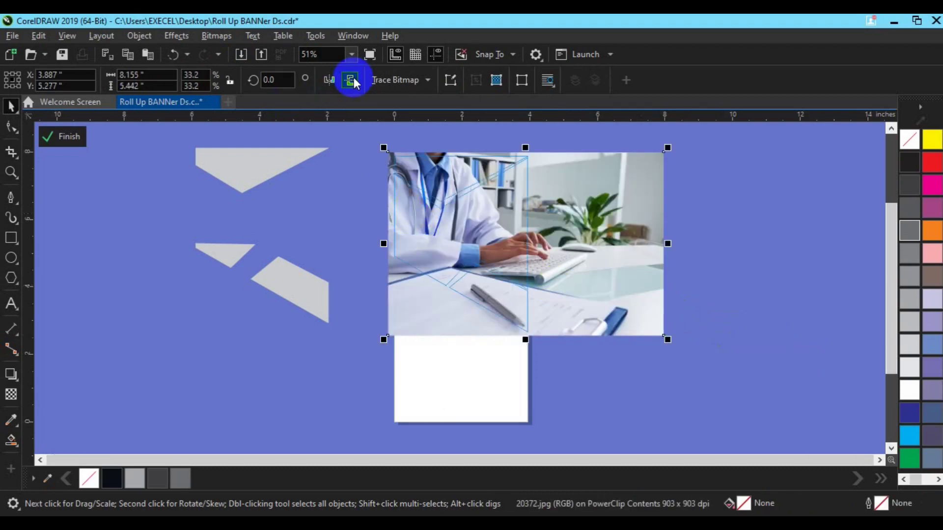
Mirror the imported photo horizontally while keeping it upright.
click(353, 82)
click(336, 82)
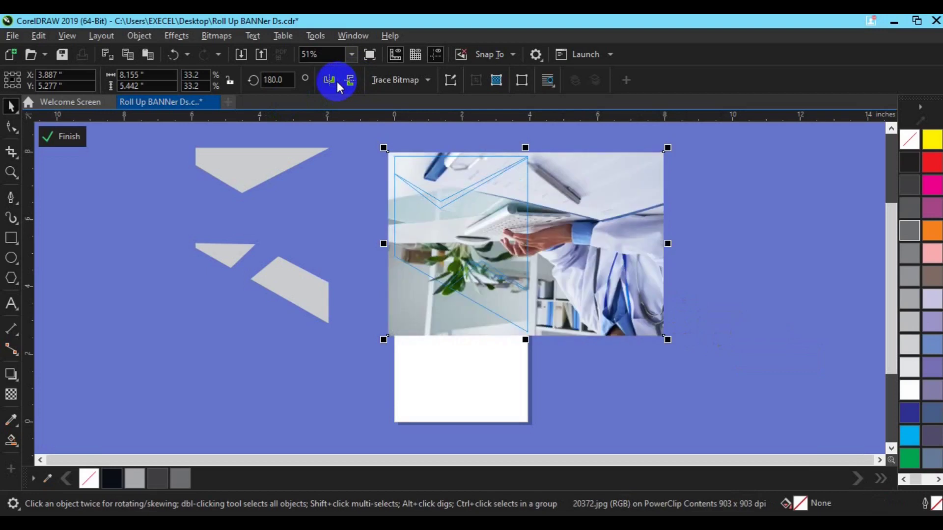
click(350, 80)
Shift the mirrored photo about 2.2 inches left within the frame and finish editing the PowerClip contents.
drag(600, 209, 506, 210)
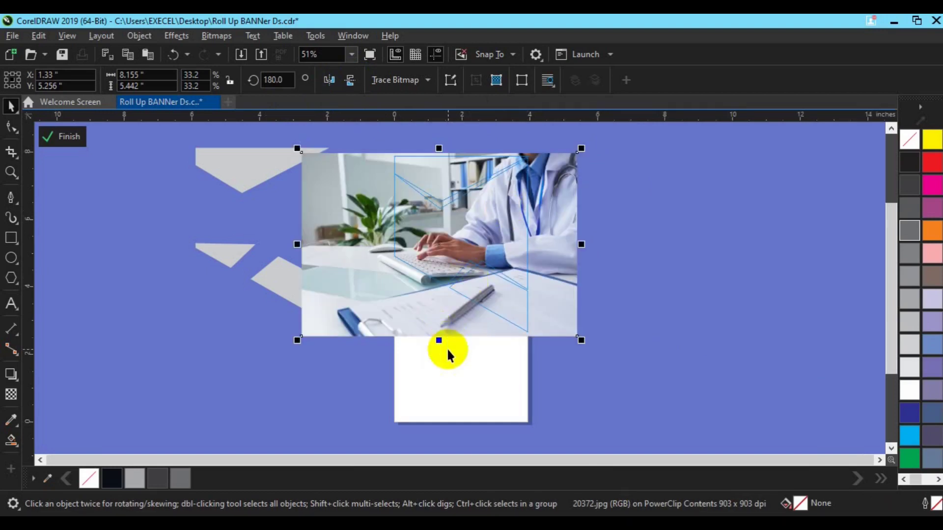
drag(532, 277, 543, 277)
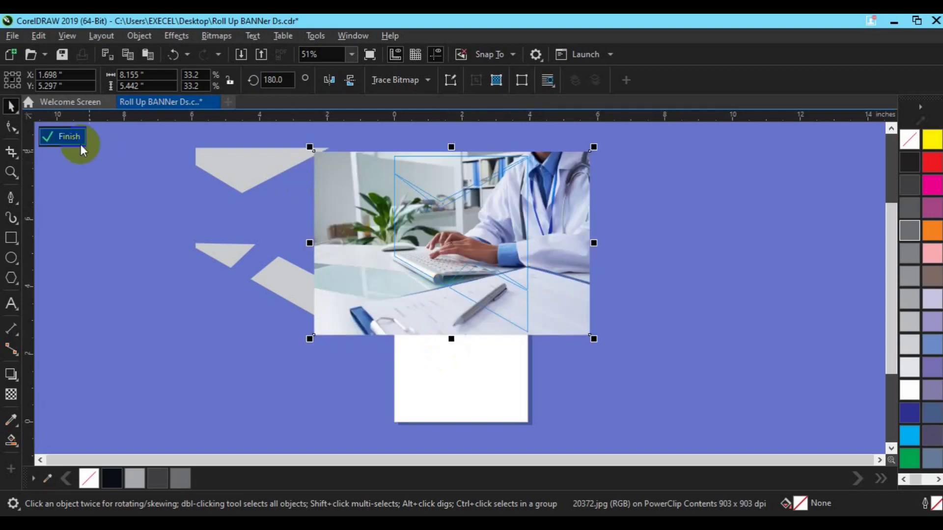
click(80, 143)
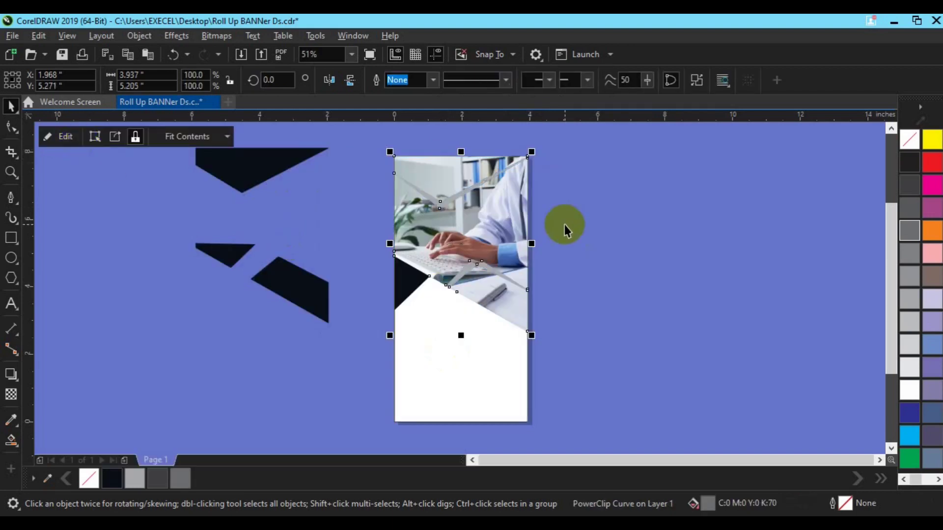
click(584, 261)
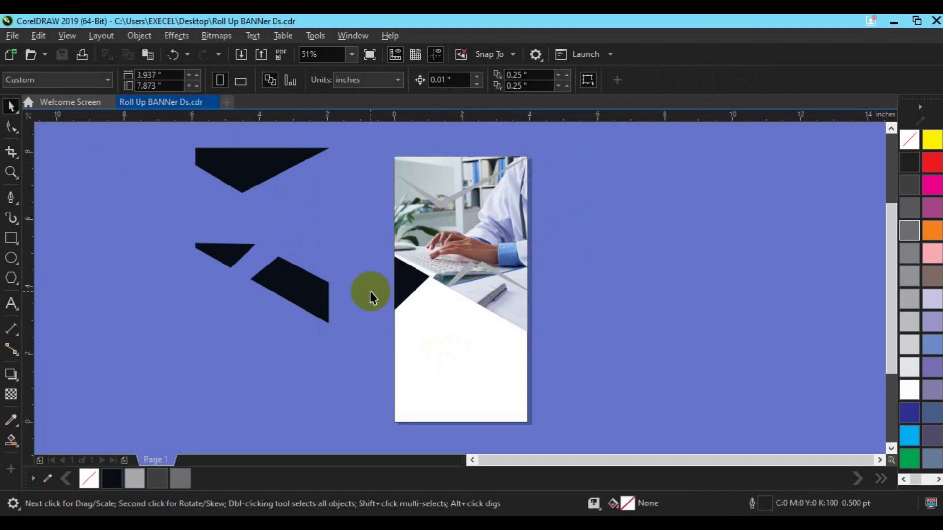
Group the three dark angled shapes beside the banner.
click(310, 306)
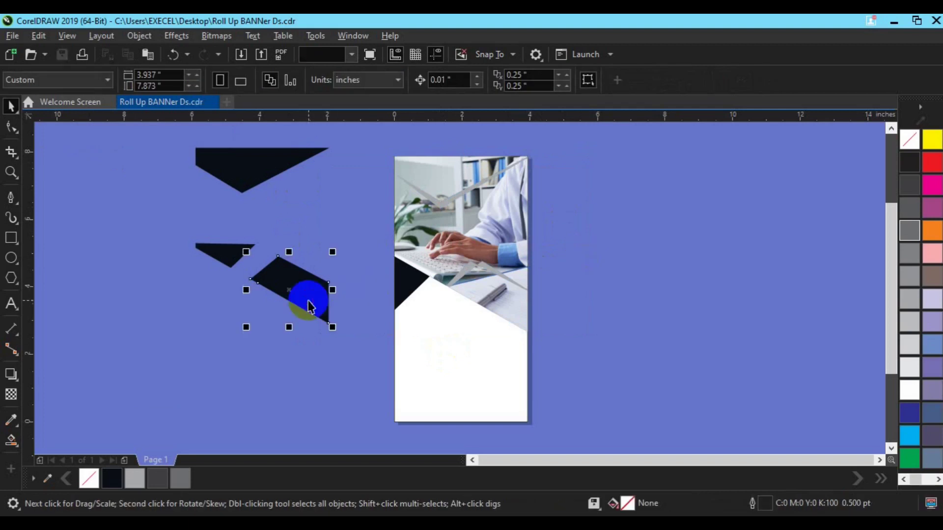
shift+click(232, 176)
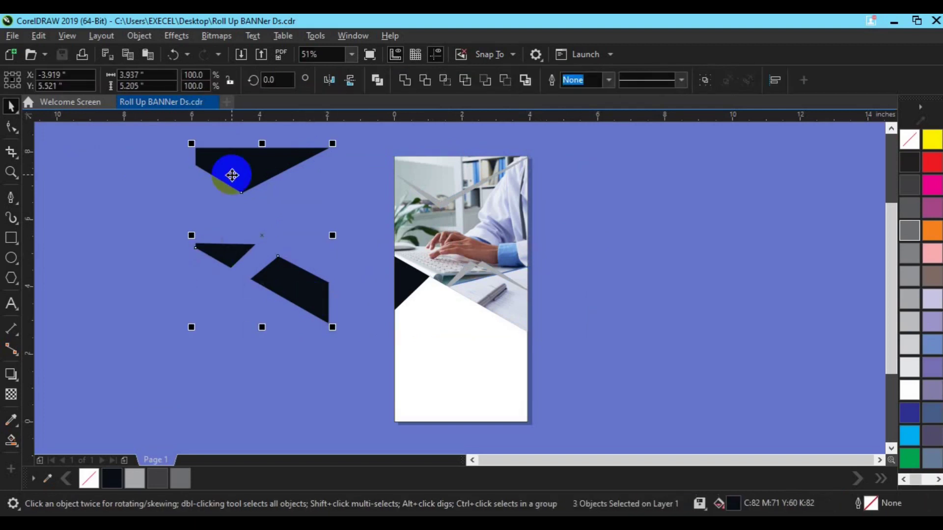
key(ctrl+g)
Align the grouped shapes to the banner rectangle's top edge; try aligning them to its left edge and undo that.
shift+click(471, 323)
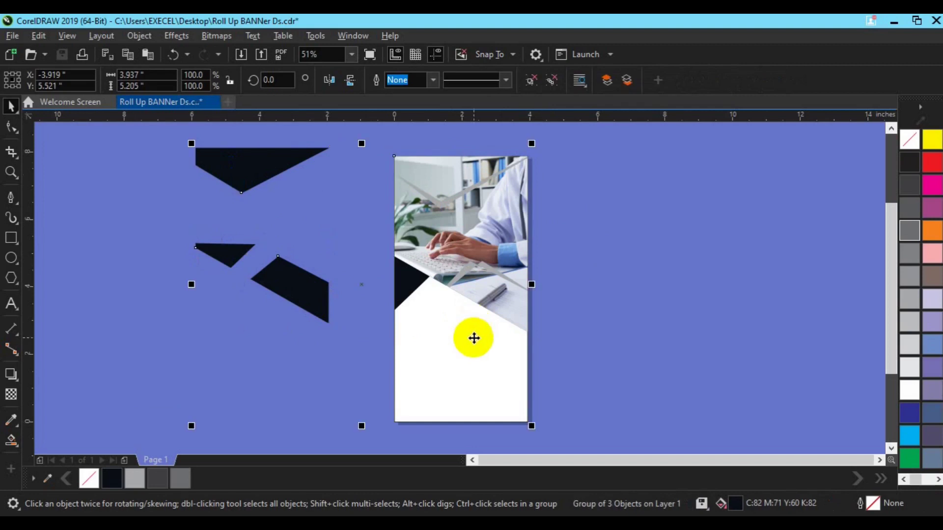
key(t)
key(e)
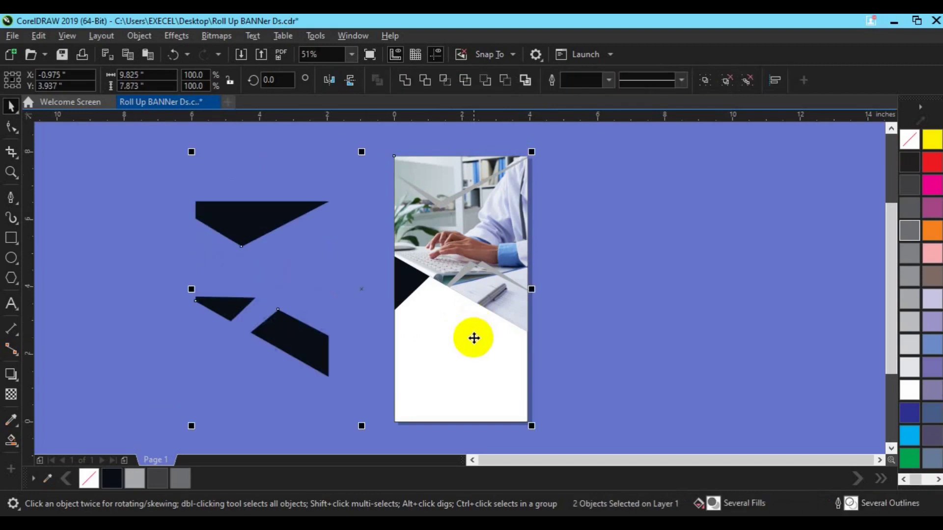
key(t)
key(l)
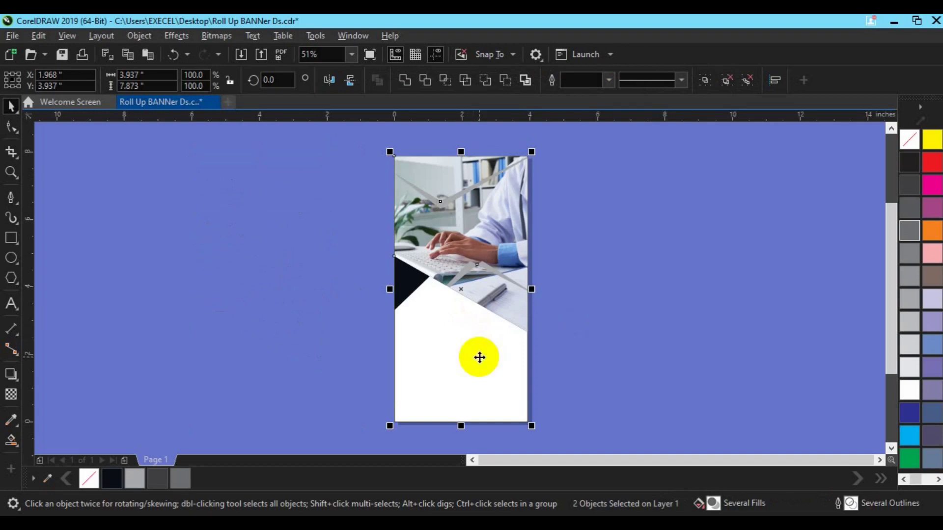
key(ctrl+z)
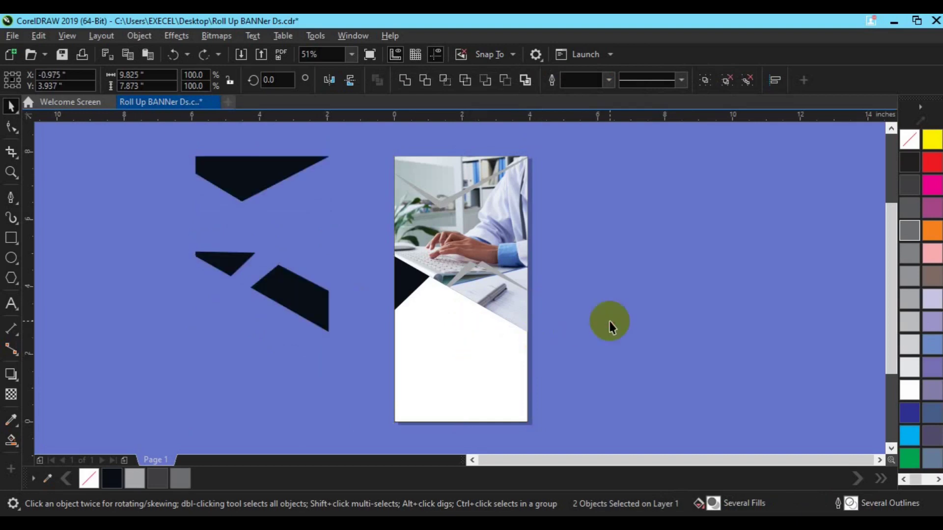
Move the grouped dark shapes about 2.8 inches right and bring them to the front of the page.
click(297, 302)
ctrl+click(297, 302)
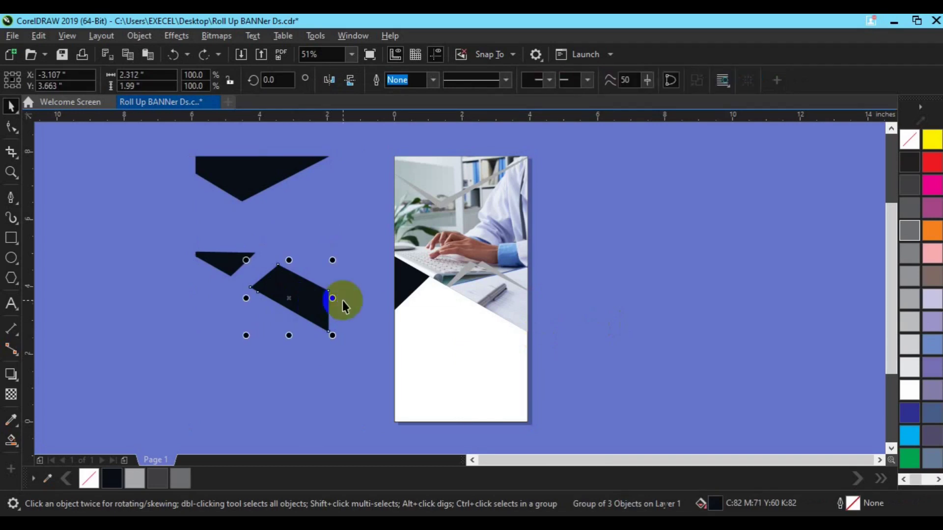
click(342, 301)
drag(311, 301, 406, 300)
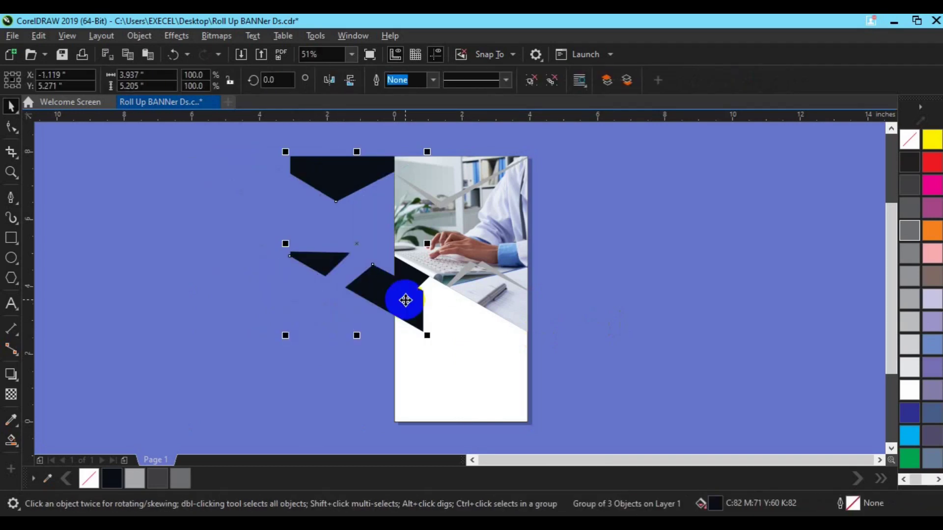
right_click(405, 300)
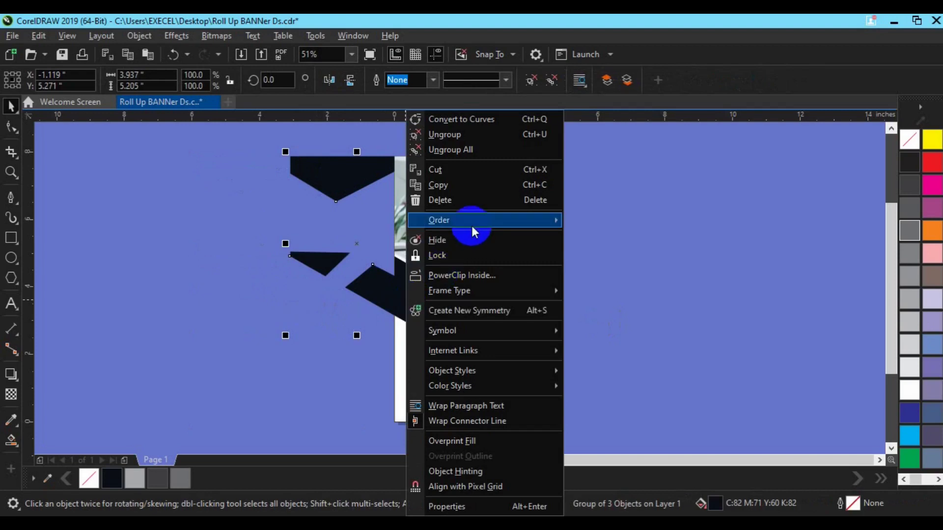
mouse_move(471, 226)
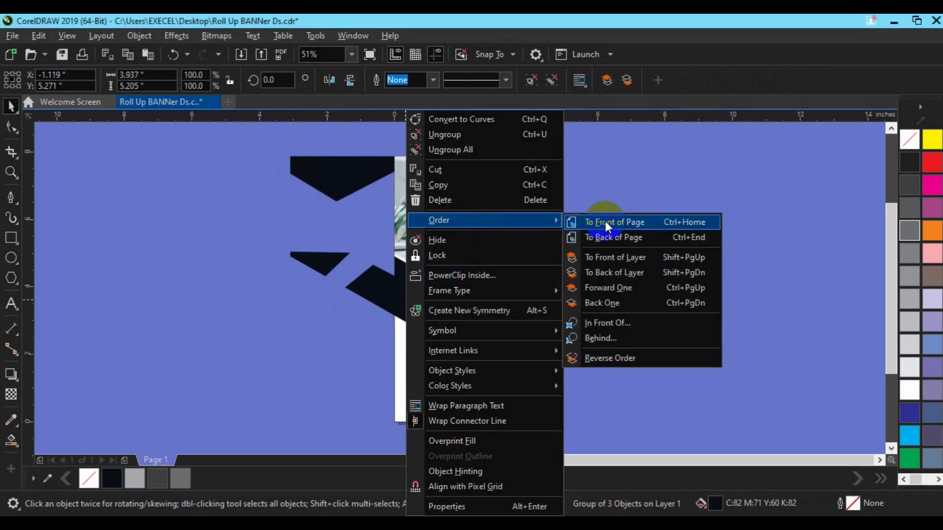
click(606, 224)
Align the grouped dark shapes with the banner rectangle's left edge.
shift+click(502, 375)
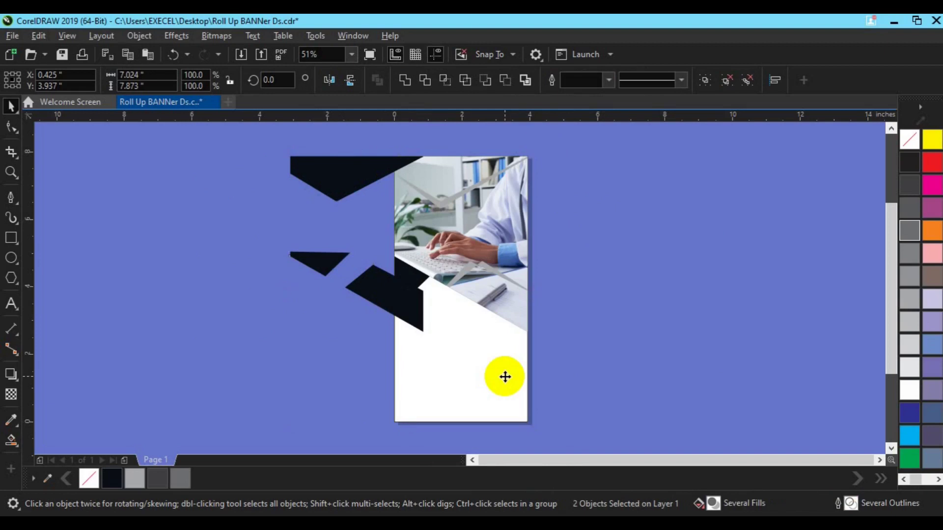
key(l)
click(628, 345)
Fill the grouped angled shapes with light green, C63 M0 Y100 K0.
click(509, 320)
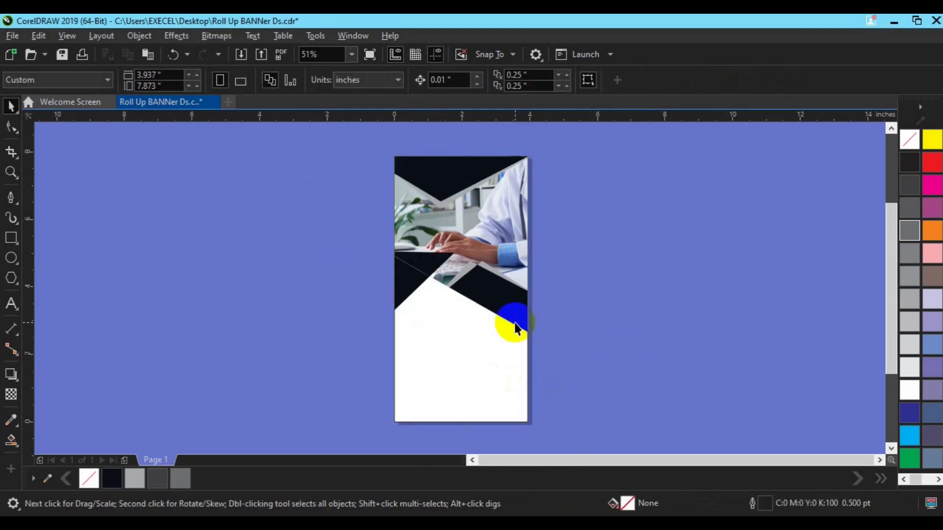
click(909, 456)
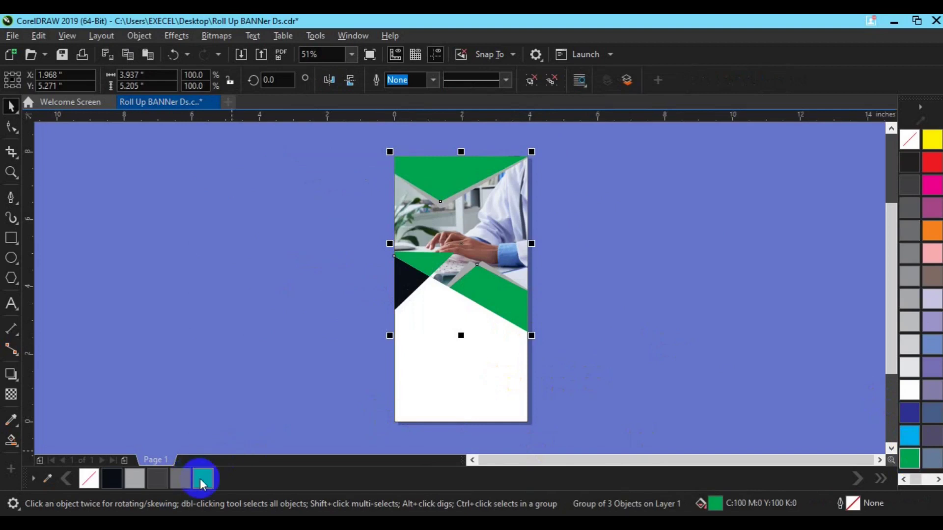
click(201, 480)
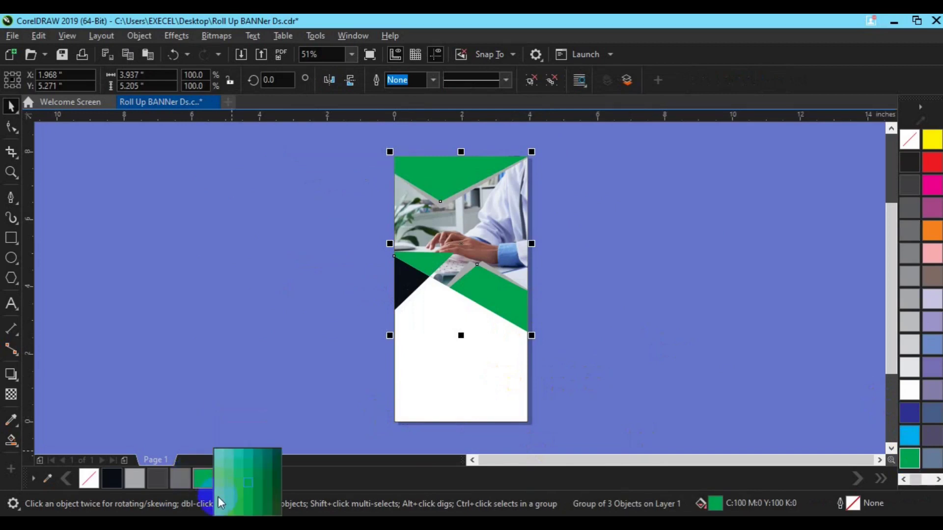
click(218, 496)
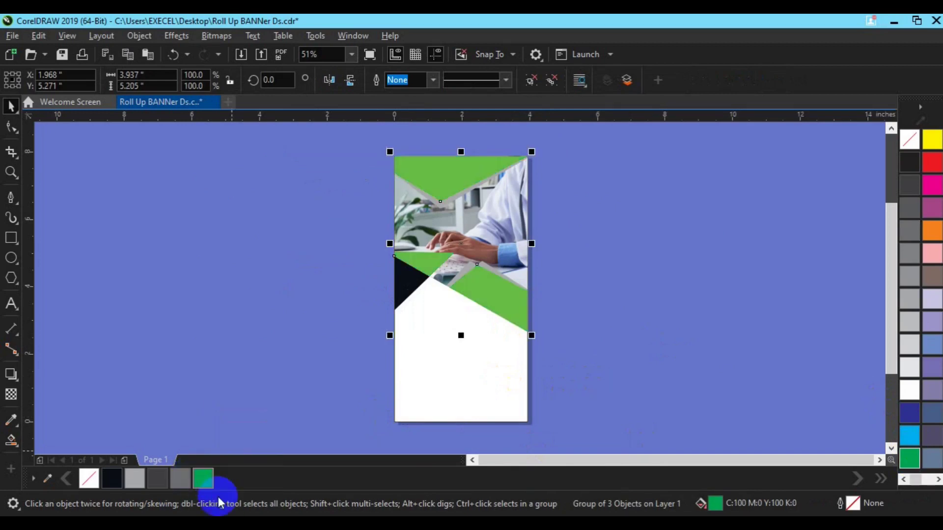
click(464, 265)
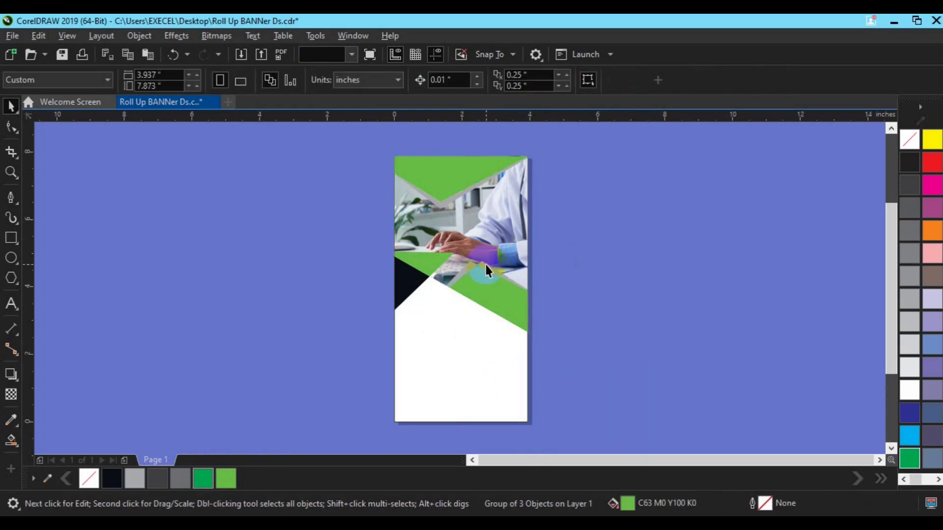
click(484, 263)
click(574, 202)
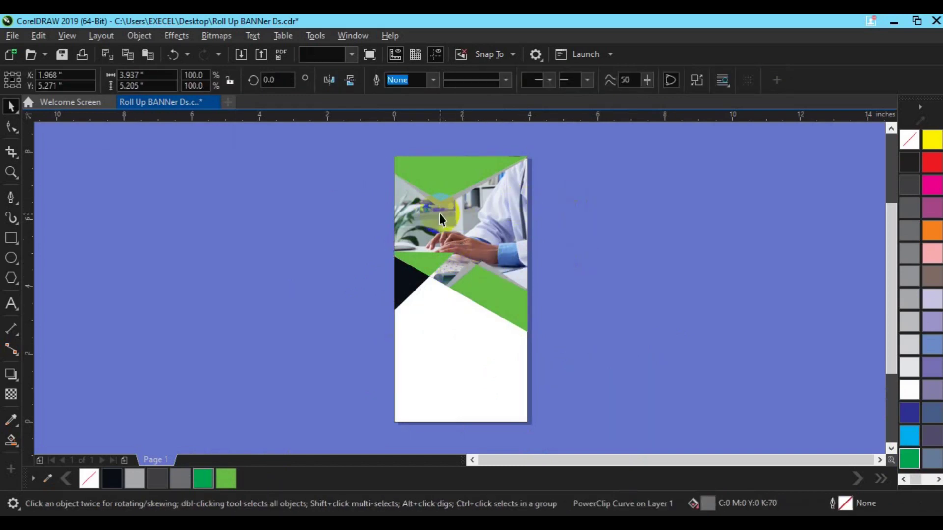
click(438, 208)
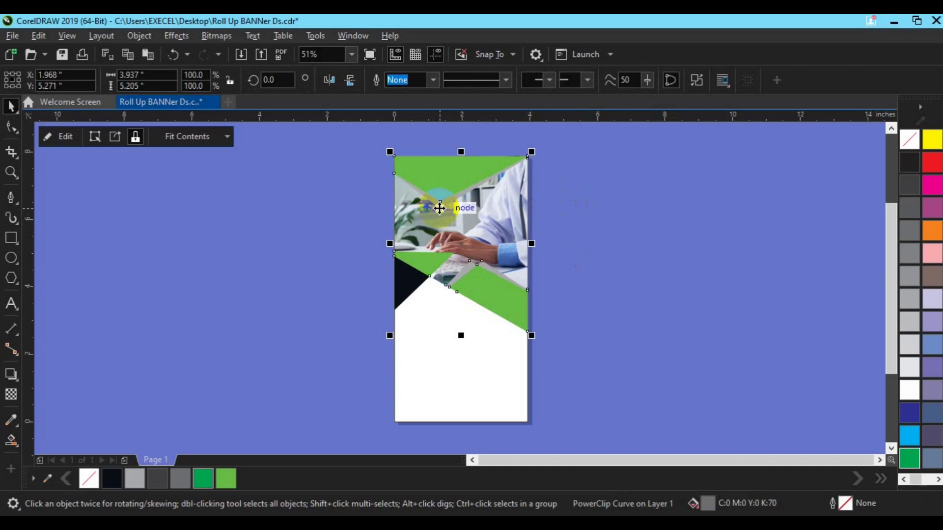
scroll(438, 208, up, 2)
click(609, 370)
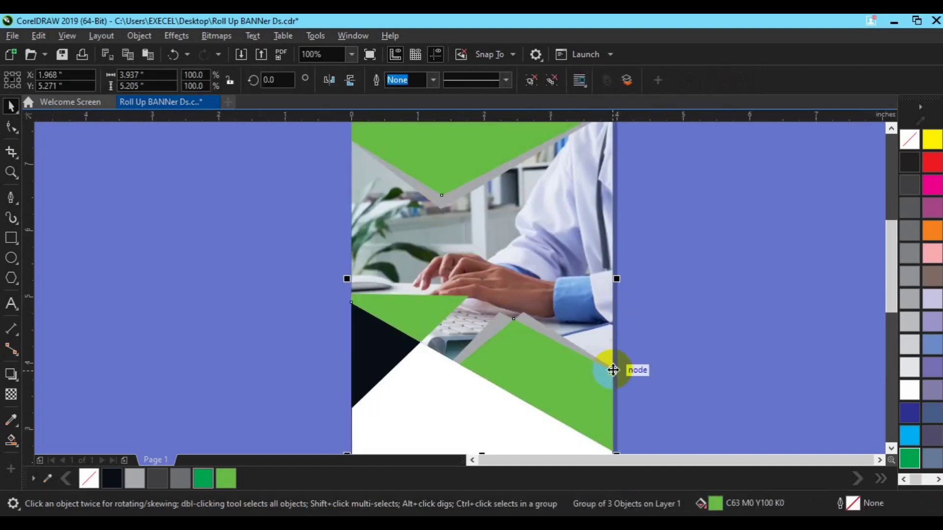
drag(613, 370, 650, 364)
key(ctrl+z)
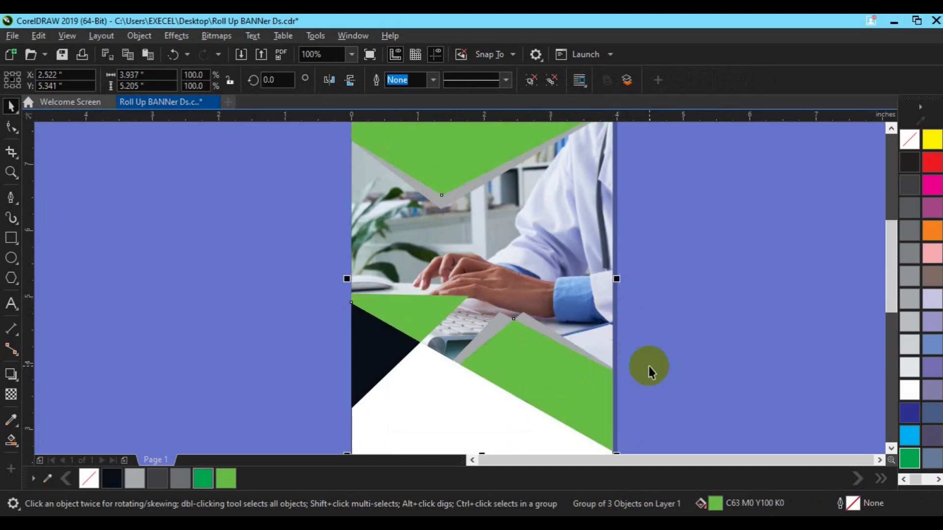
Move the light green group off the banner and fill the grey accent strips behind it with Green.
drag(595, 380, 419, 364)
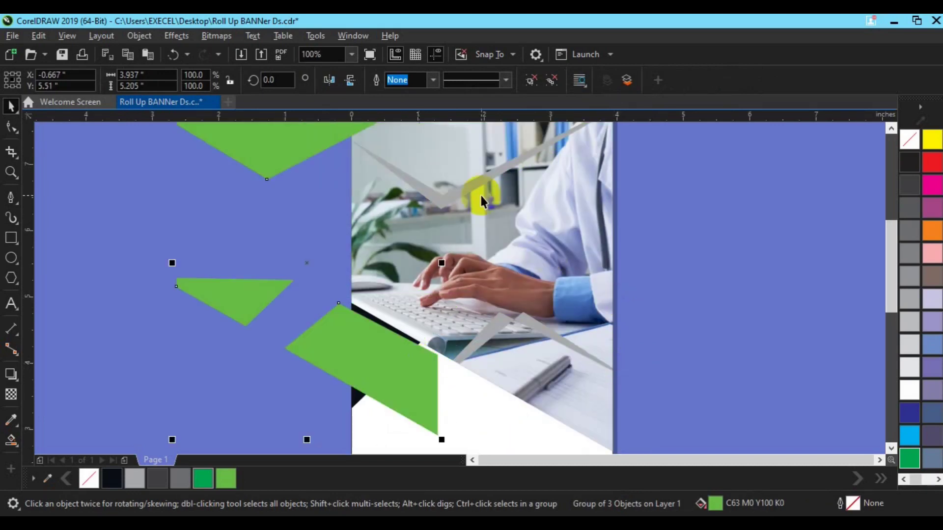
click(455, 200)
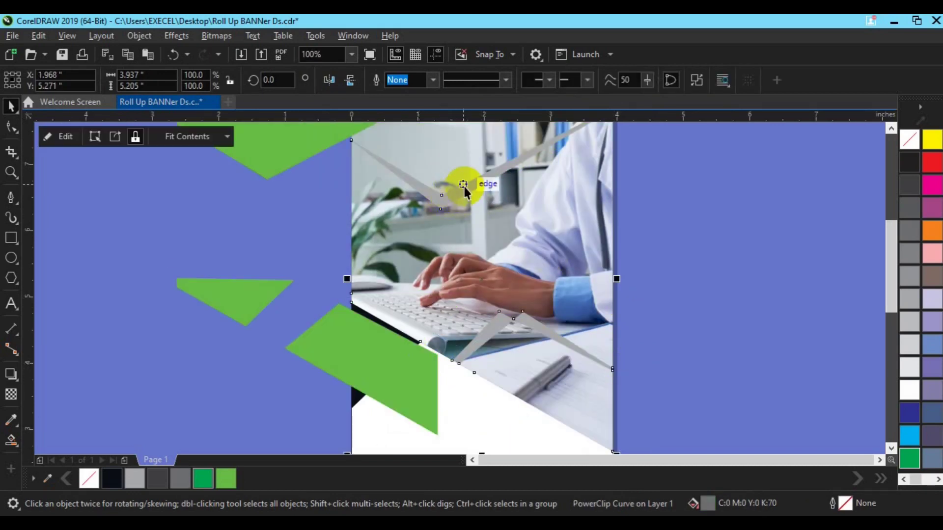
click(453, 195)
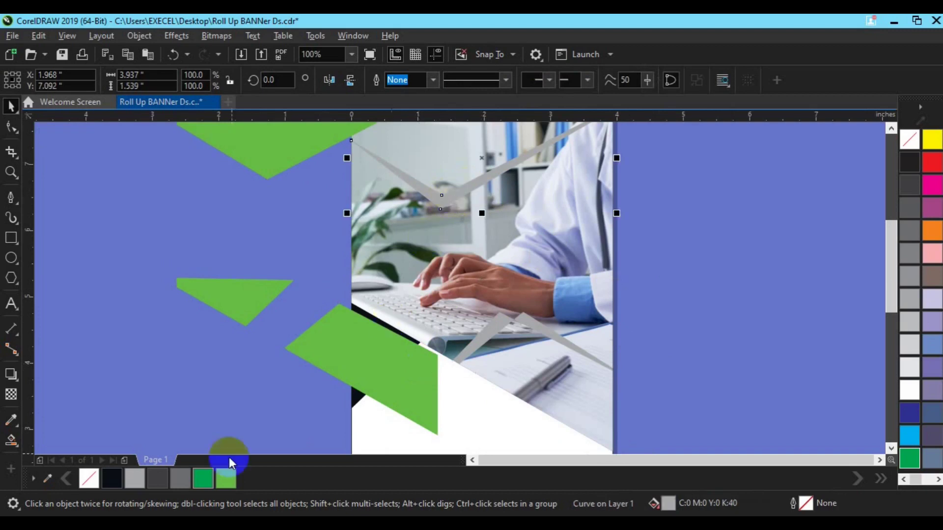
click(471, 348)
shift+click(539, 329)
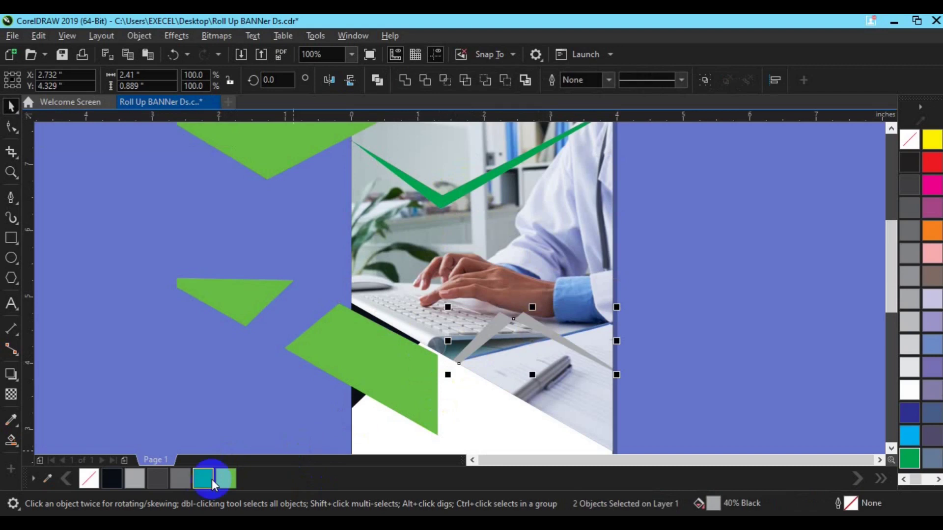
Align the light green group to the horizontal and vertical center of the banner rectangle.
click(376, 366)
shift+click(491, 405)
key(c)
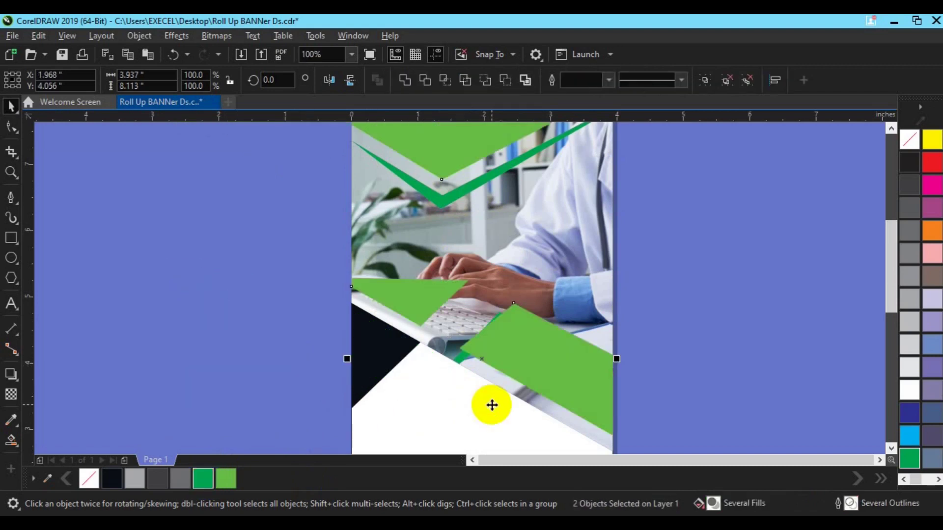
key(e)
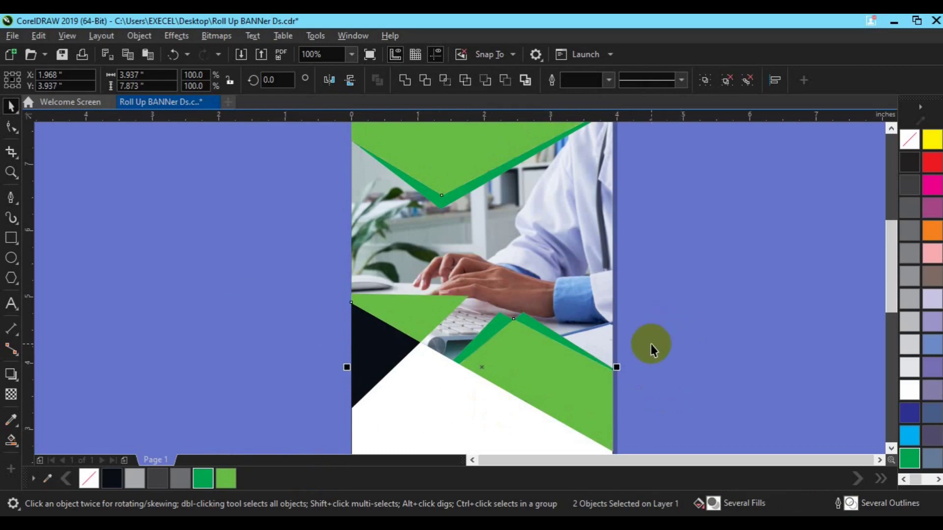
Fill the dark triangle at the banner's left edge with Green and deselect it.
scroll(650, 344, down, 3)
click(512, 354)
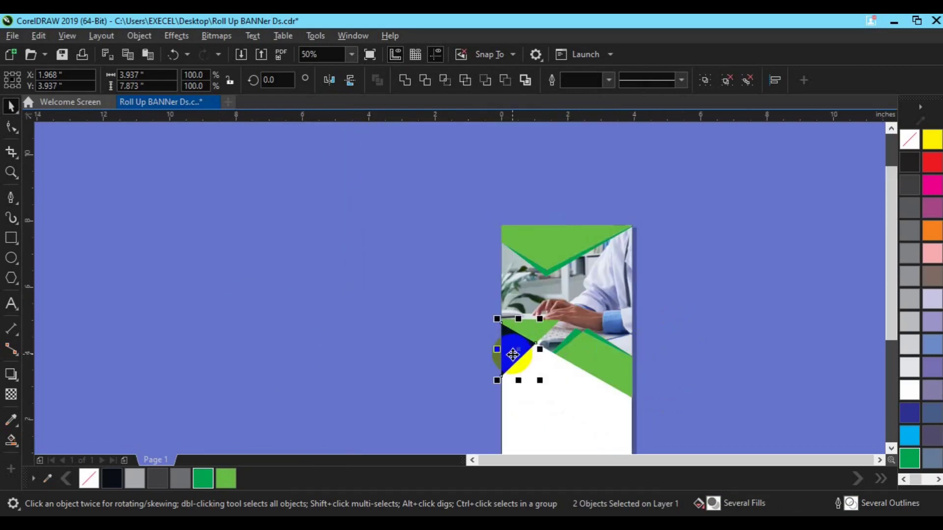
click(203, 479)
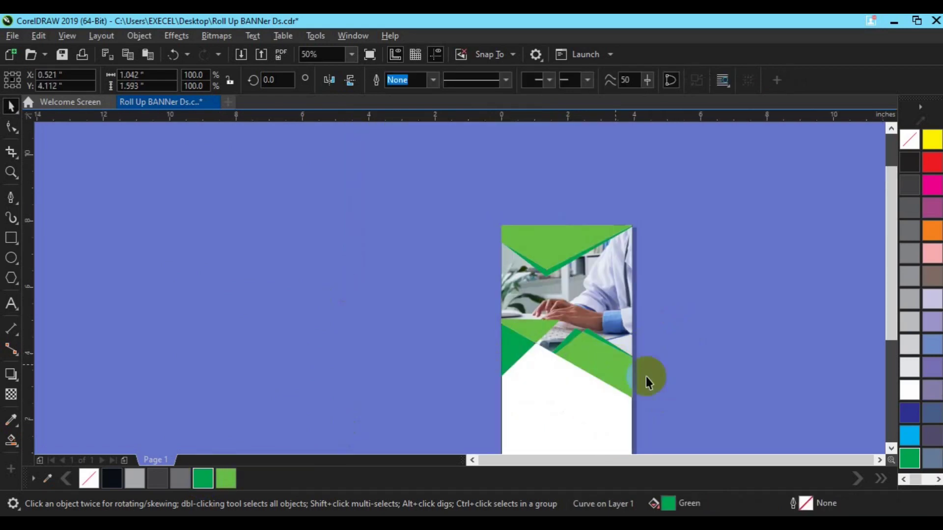
click(648, 377)
Add the artistic text "THE BEST" at 24 pt beside the banner's white lower area.
click(877, 461)
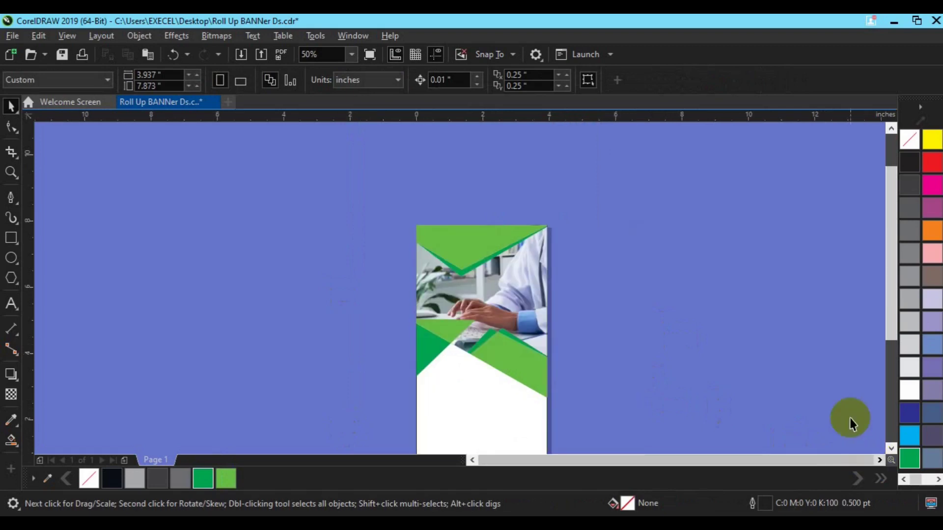
click(892, 448)
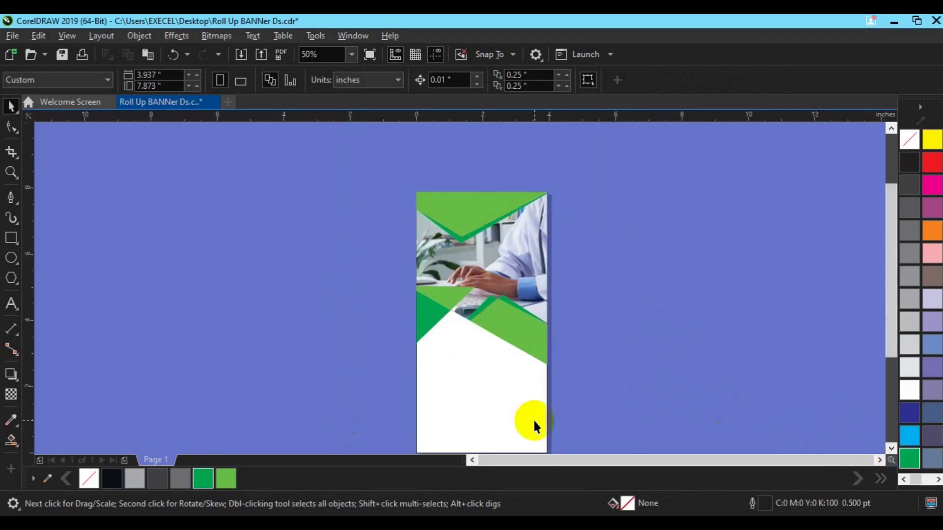
key(h)
drag(536, 421, 497, 384)
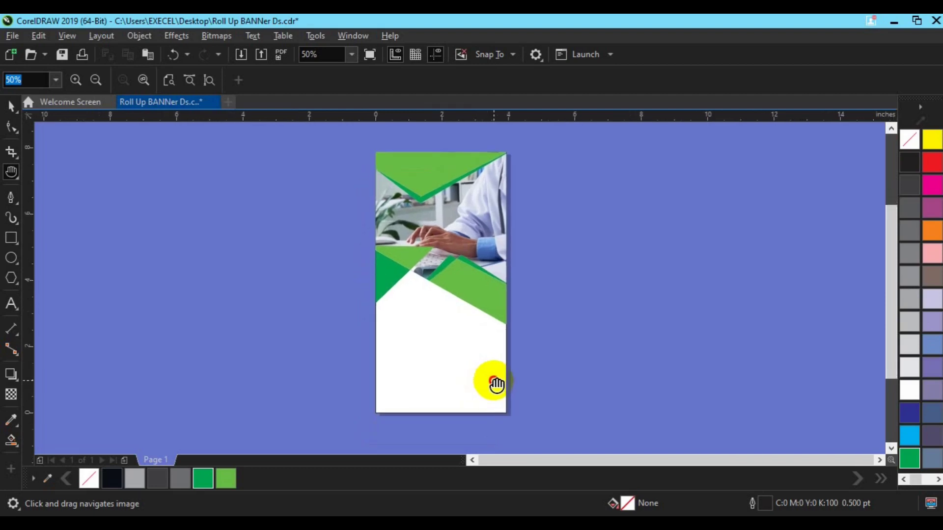
scroll(496, 388, up, 2)
key(space)
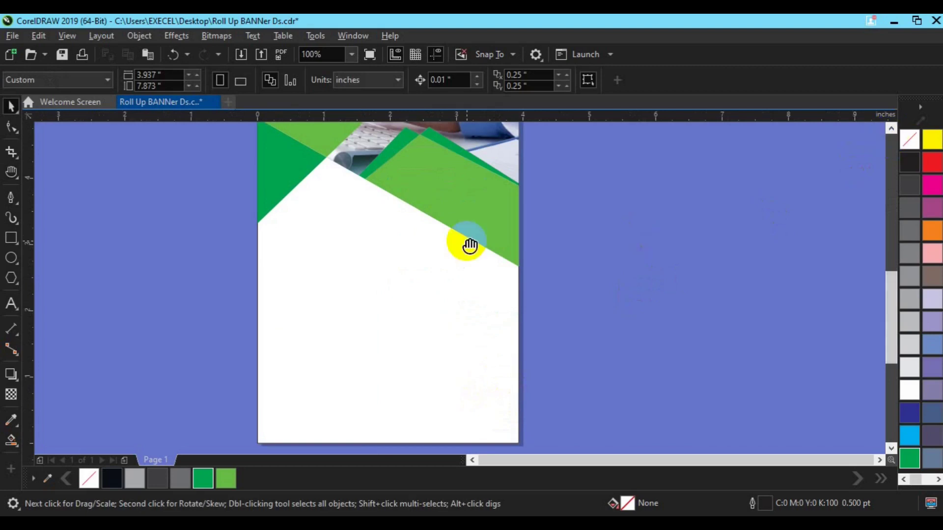
key(space)
drag(421, 211, 436, 279)
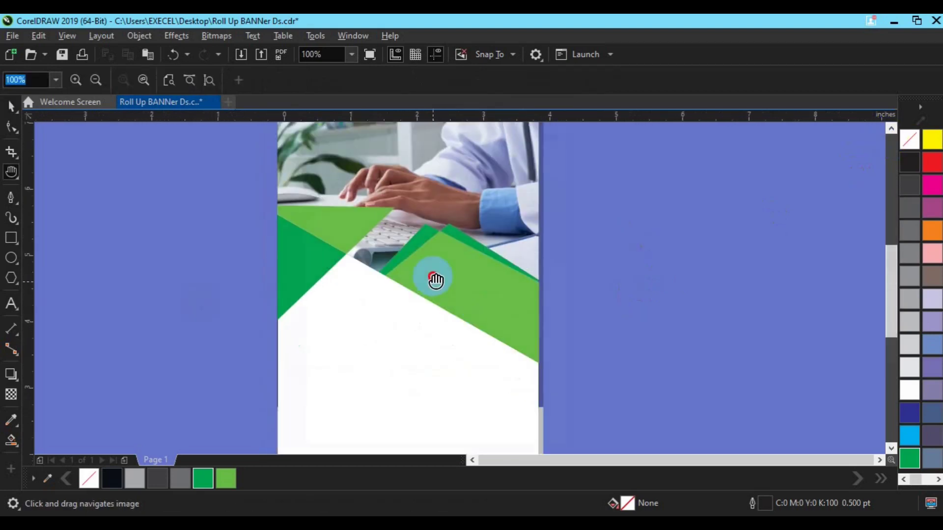
drag(435, 279, 455, 219)
drag(454, 218, 463, 187)
click(341, 303)
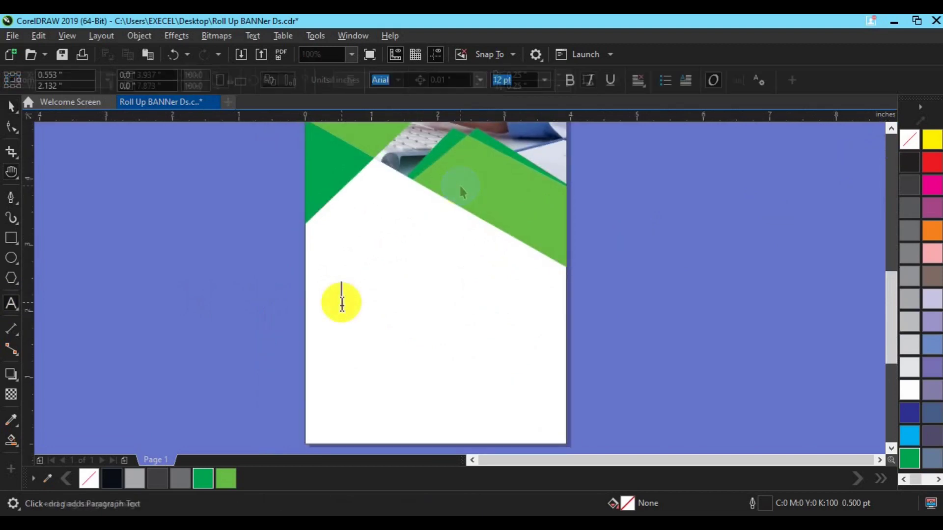
text(THE BEST)
key(ctrl+space)
drag(281, 289, 280, 285)
Set the font of "THE BEST" to Roboto Medium.
click(479, 81)
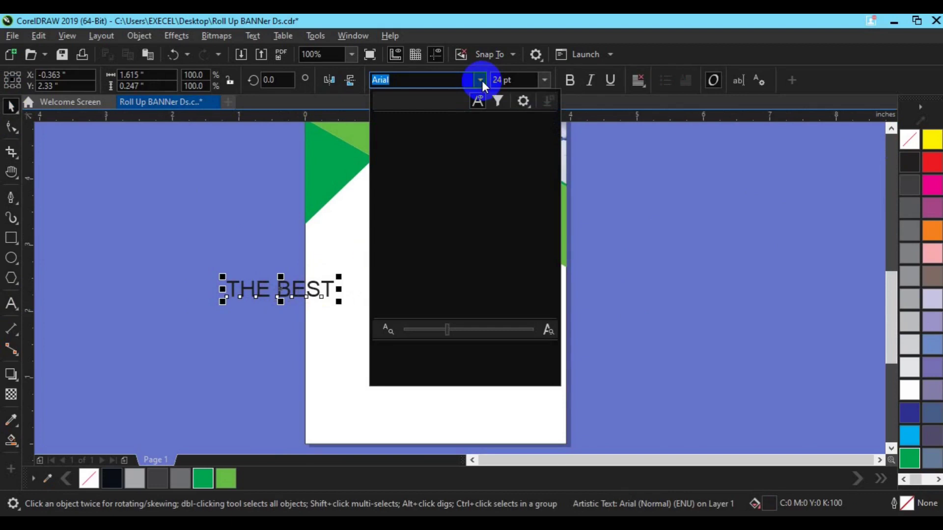
mouse_move(456, 235)
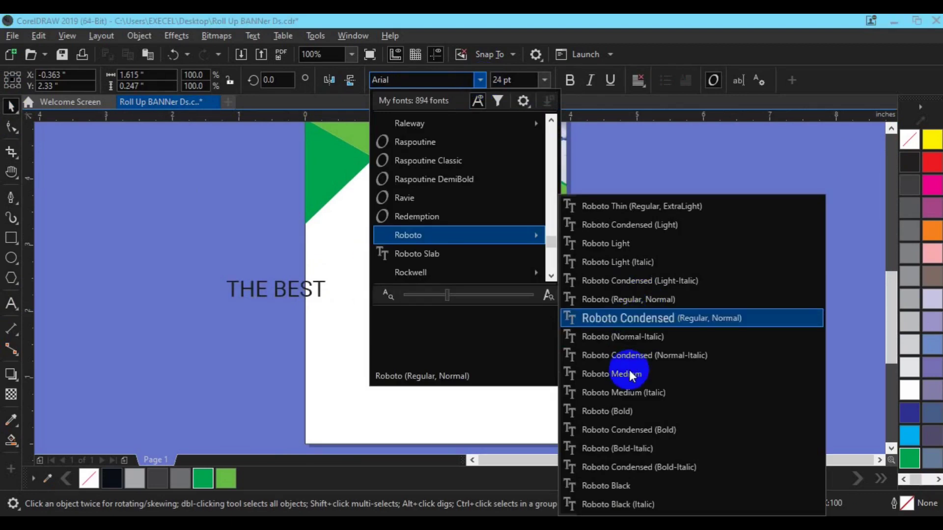
click(619, 374)
Extend the heading text with "MEDICAL" as its second line and "SERVICE" as its third line.
click(18, 312)
click(181, 314)
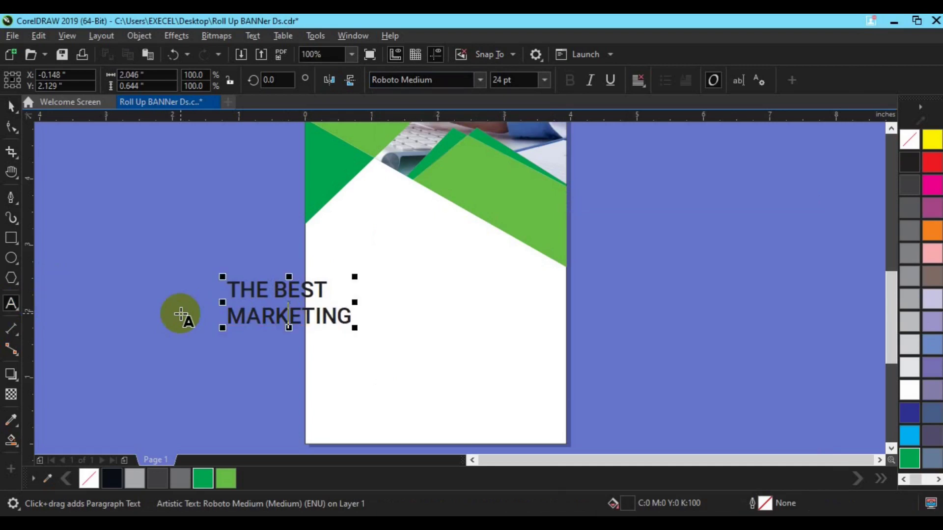
double_click(246, 319)
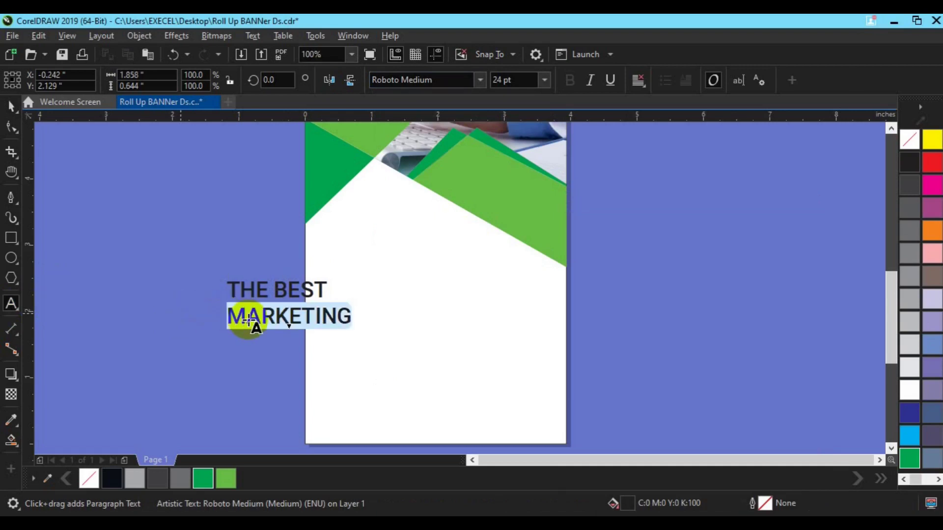
text(MEDICAL)
click(329, 284)
key(Return)
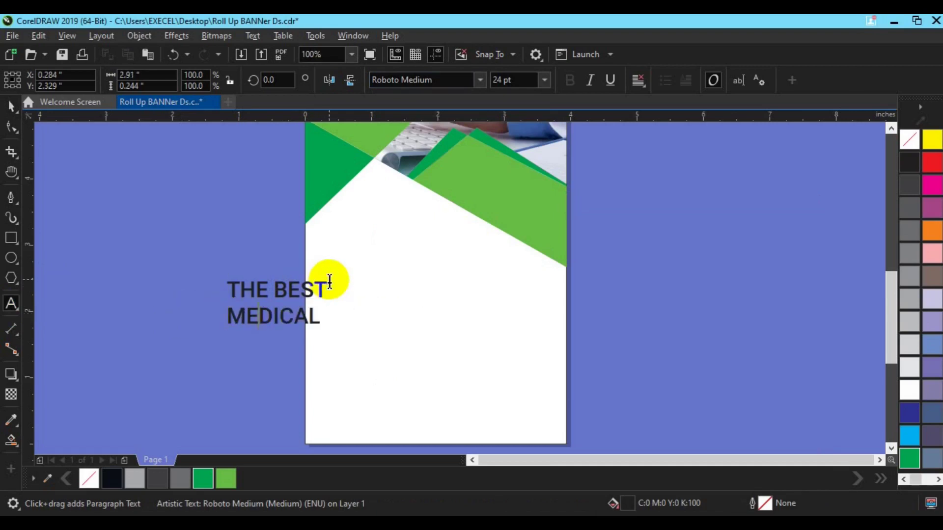
Set the font size of the word "MEDICAL" to 30 pt.
double_click(227, 316)
click(545, 79)
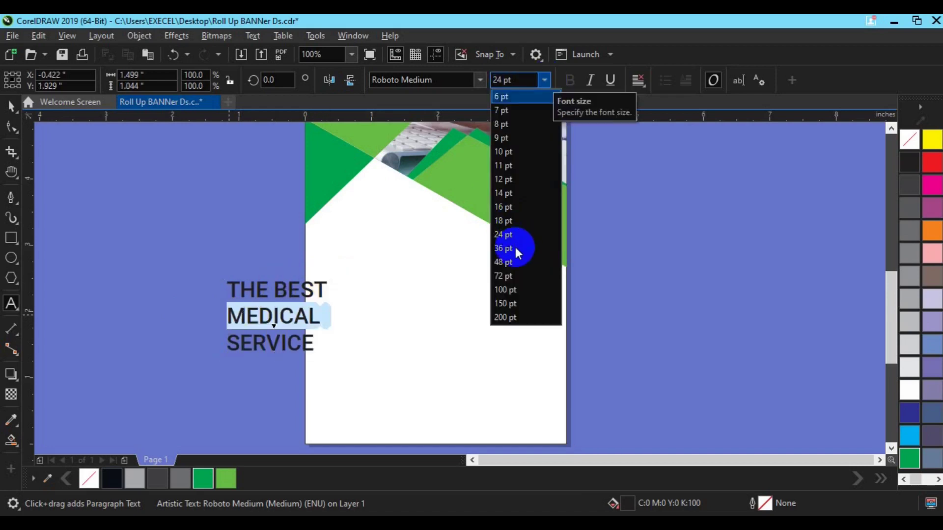
click(511, 276)
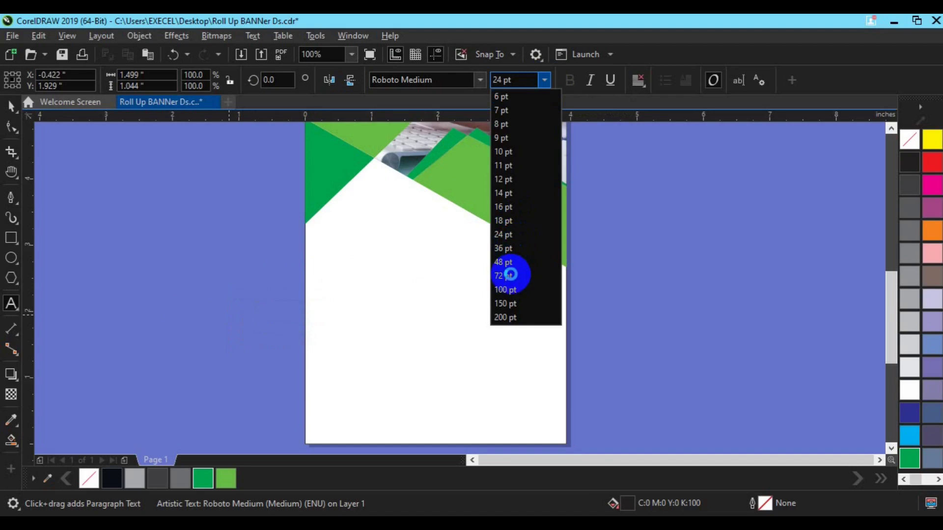
click(516, 78)
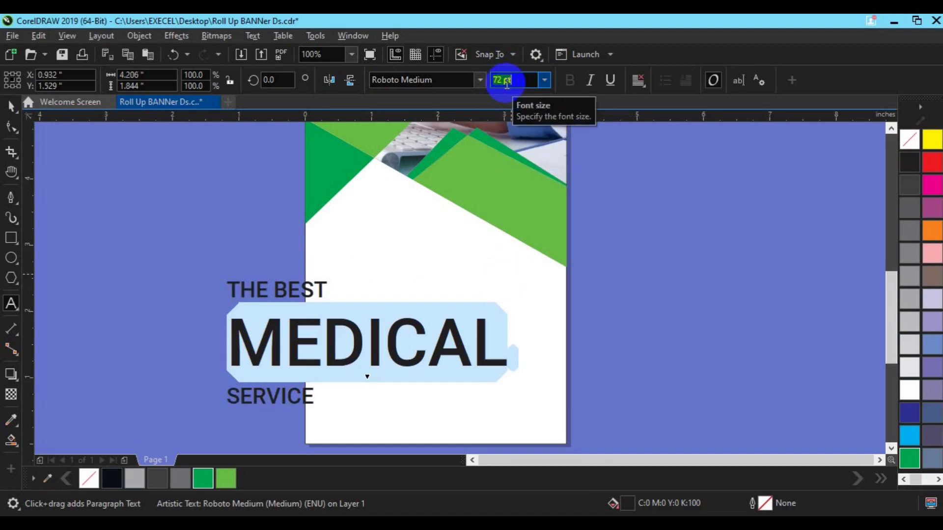
text(40)
key(Return)
text(30)
key(Return)
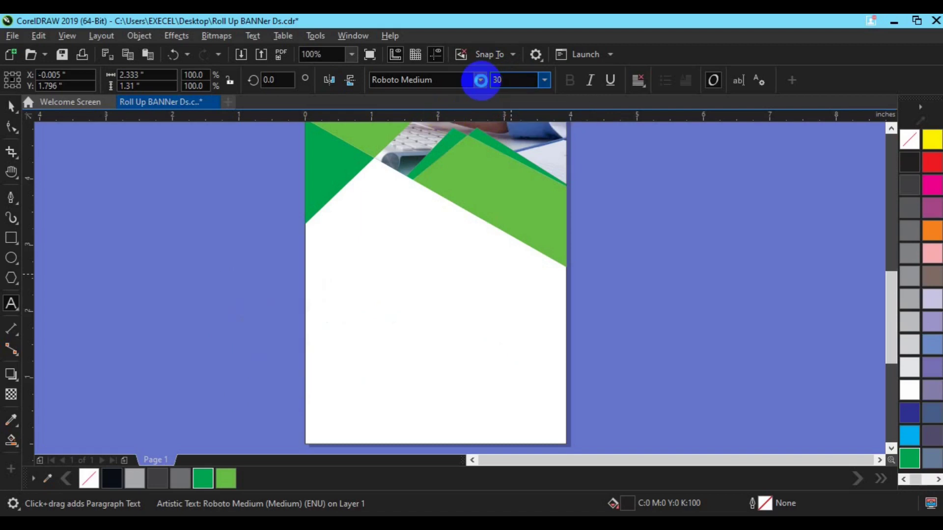
Change the word "MEDICAL" to Roboto Black and fill it with Green.
click(480, 81)
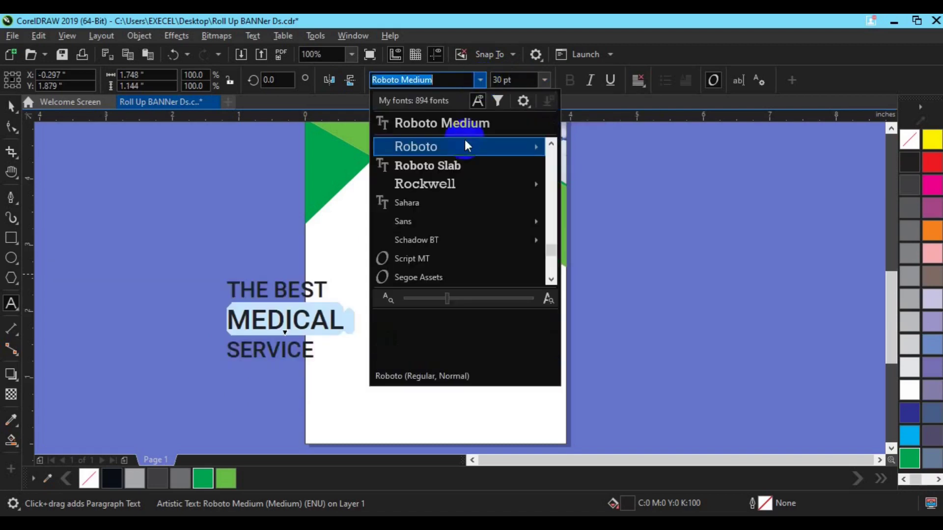
mouse_move(464, 140)
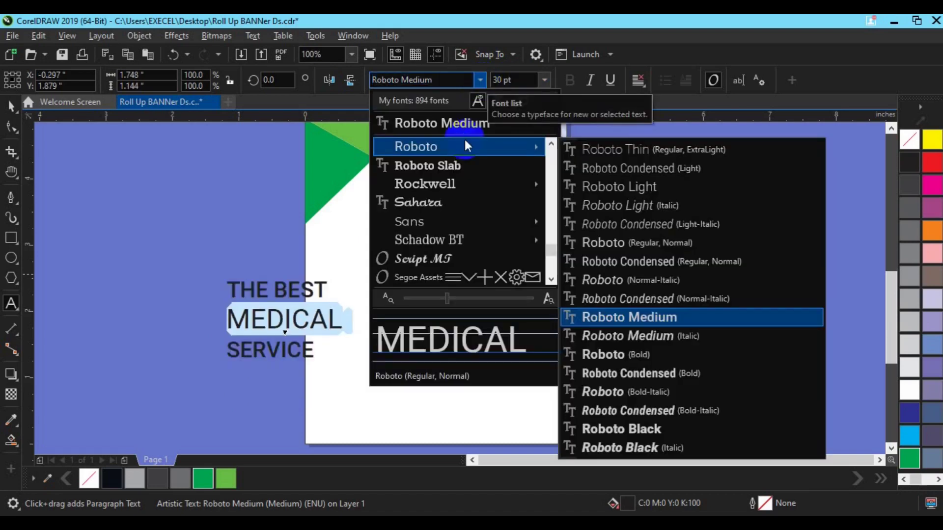
click(641, 427)
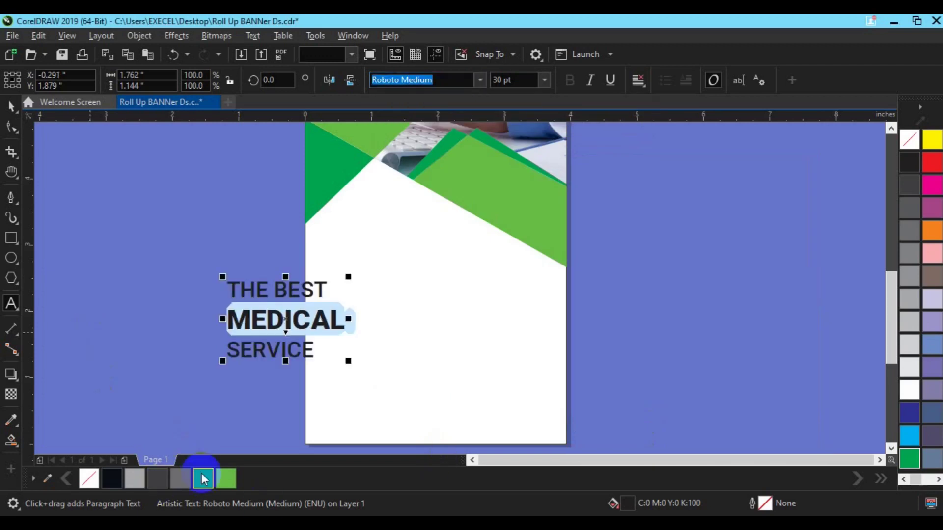
click(202, 478)
Move the three-line heading onto the banner's white area, just below the green triangle.
click(11, 105)
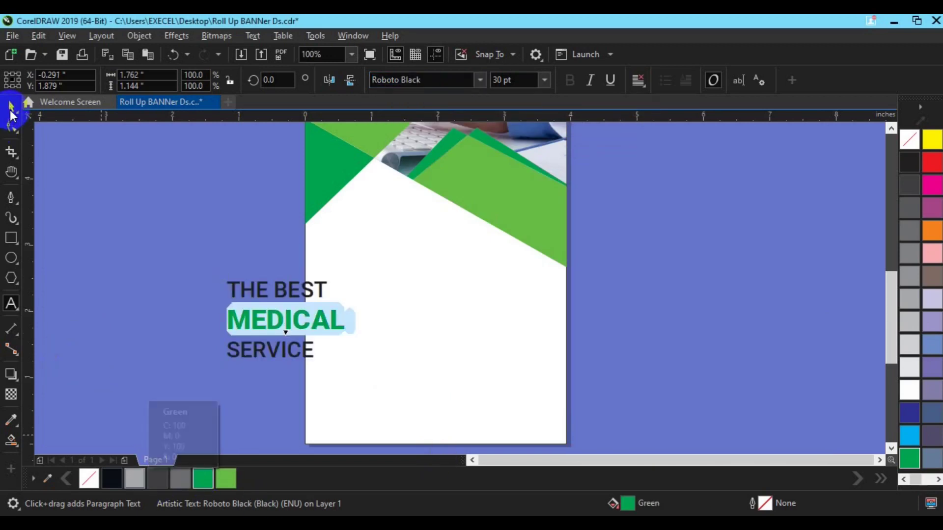
click(283, 319)
drag(288, 319, 367, 264)
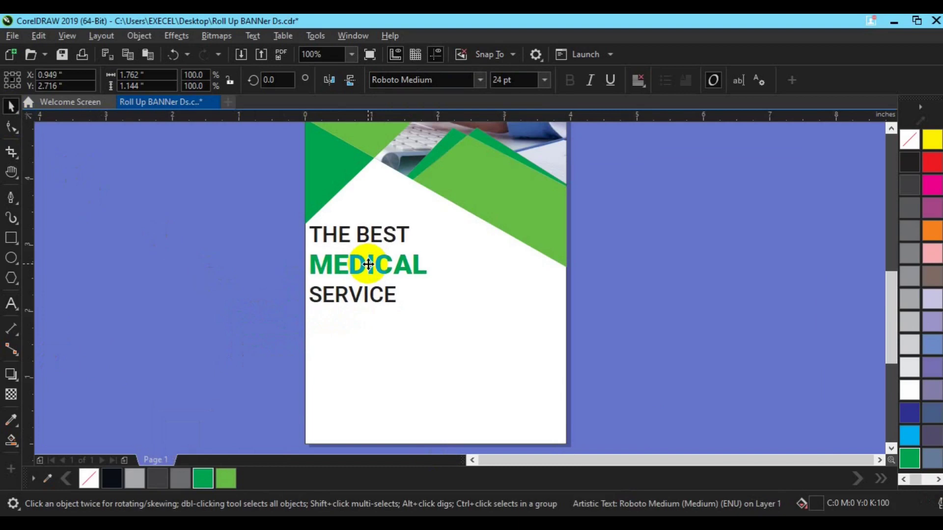
Set the heading's line spacing to 80% of character height.
key(ctrl+t)
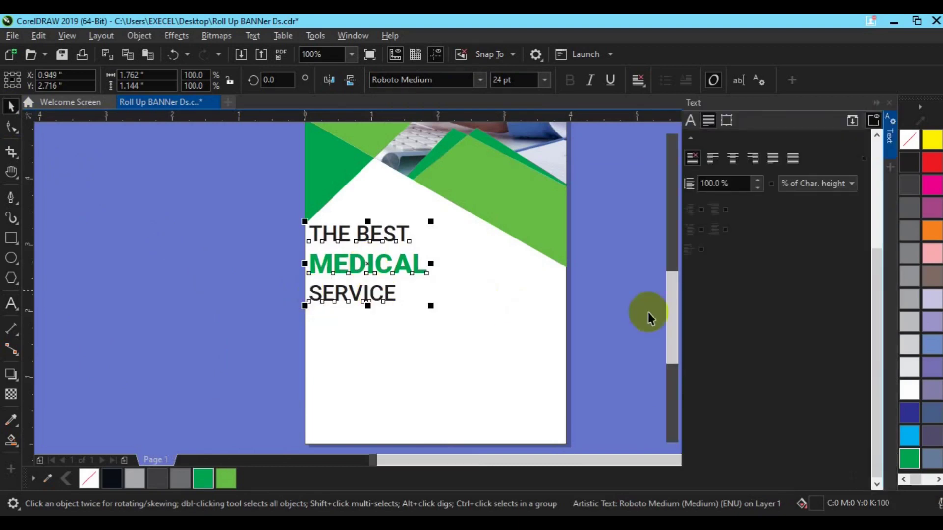
click(709, 185)
double_click(709, 184)
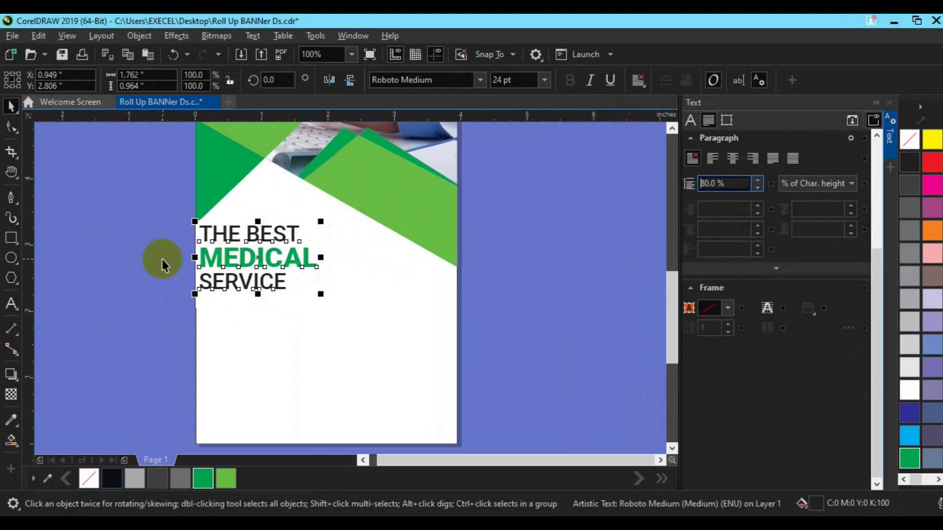
Break the heading into separate lines and set "THE BEST" to Roboto Condensed Light.
click(234, 236)
click(481, 81)
mouse_move(484, 163)
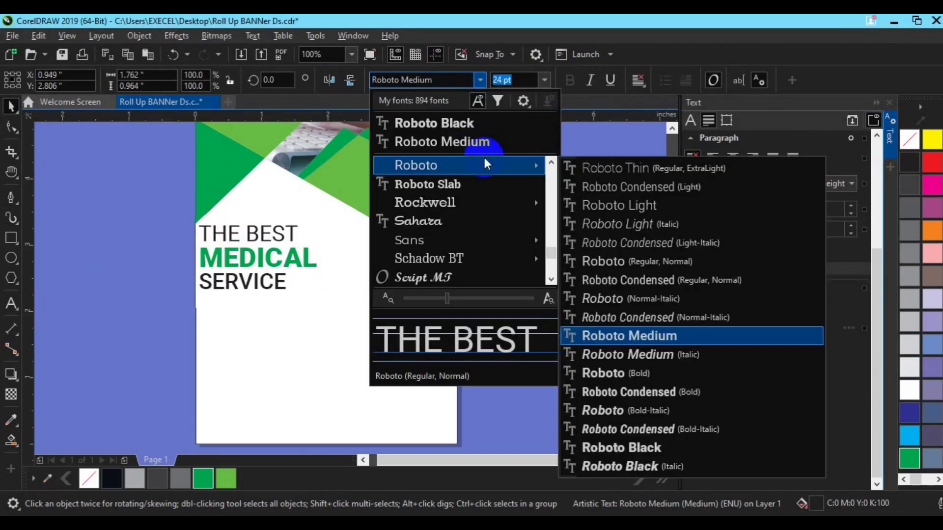
click(610, 185)
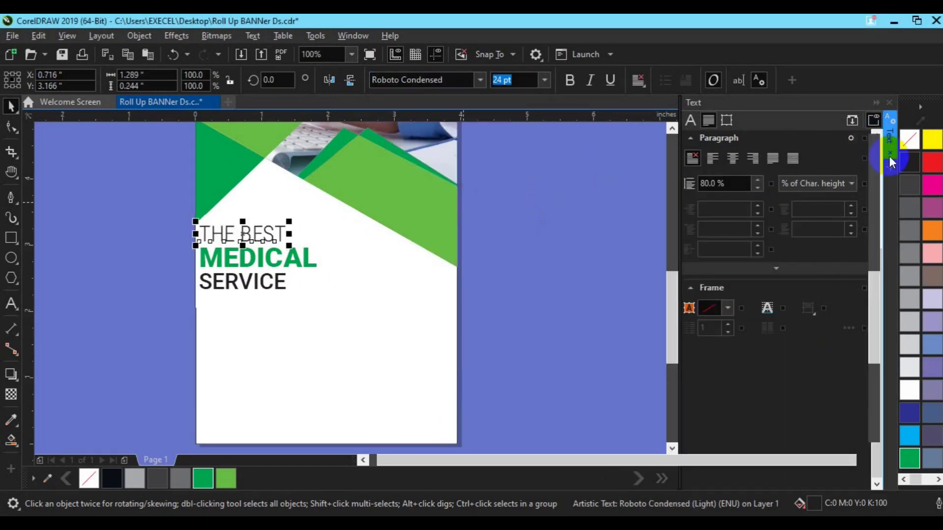
click(890, 138)
Group the three heading lines and move them about 0.17 inch right and 0.18 inch up.
drag(270, 200, 465, 302)
key(ctrl+g)
drag(349, 255, 361, 244)
click(166, 284)
Draw a short horizontal line below the heading with a light green outline 4 pt wide.
key(space)
click(321, 309)
shift+click(366, 310)
key(space)
right_click(226, 478)
click(438, 80)
text(4)
key(Return)
Move the green line directly beneath "SERVICE" and left-align the heading group with it.
drag(344, 309, 340, 291)
click(342, 270)
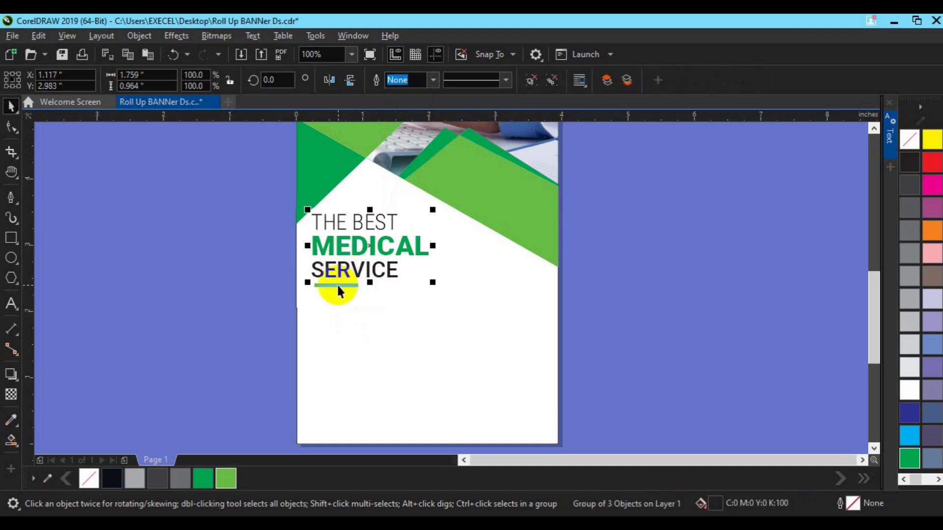
shift+click(336, 285)
key(l)
key(Escape)
Group the heading with its green underline and nudge the group slightly left.
click(330, 285)
click(195, 300)
click(326, 283)
shift+click(332, 284)
key(ctrl+g)
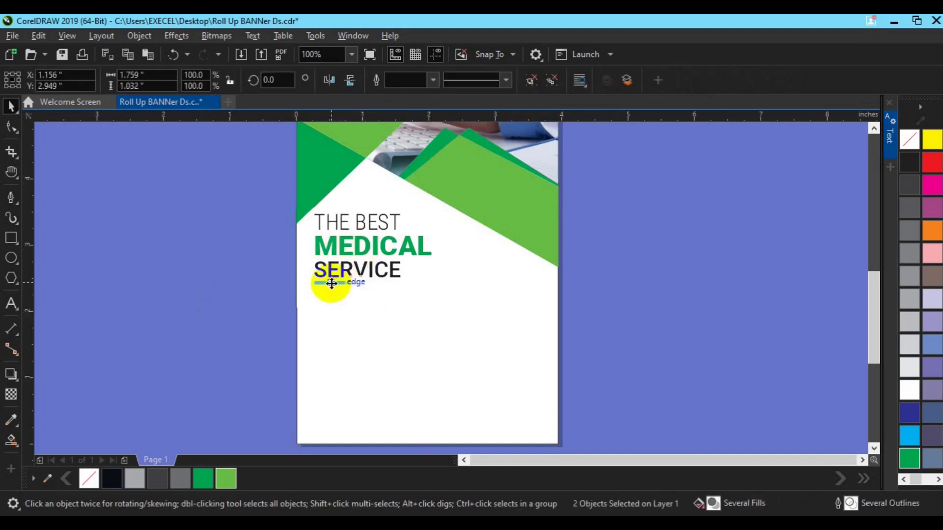
key(Left)
key(Left)
key(Left)
key(Left)
key(Left)
key(Left)
key(Left)
Deselect the heading group and save the banner document.
click(628, 284)
click(873, 448)
key(ctrl+s)
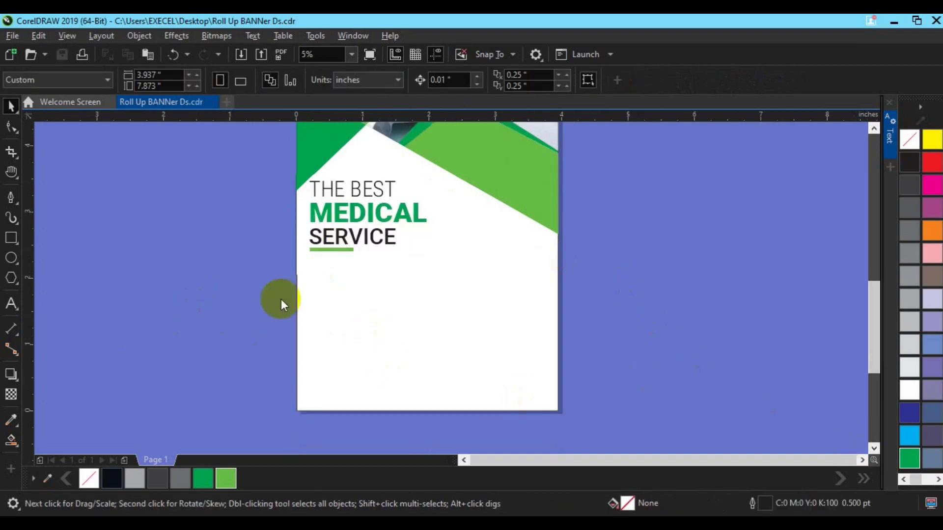
Add a paragraph text frame about 3.5 by 0.52 inches beneath the heading's green underline and fill it with lorem ipsum text.
key(F8)
drag(310, 260, 542, 294)
key(ctrl+a)
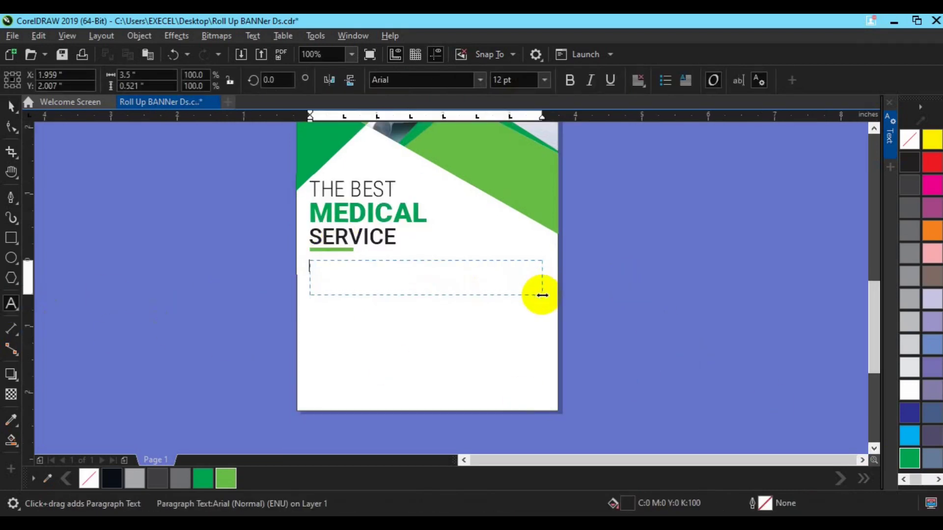
text(Lorem ipsum dolor sit amet, consectetur adipiscing elit. Etiam vitae lectus facilisis.)
Set the whole placeholder paragraph to Roboto Medium at 8 pt.
key(ctrl+a)
click(544, 81)
click(521, 124)
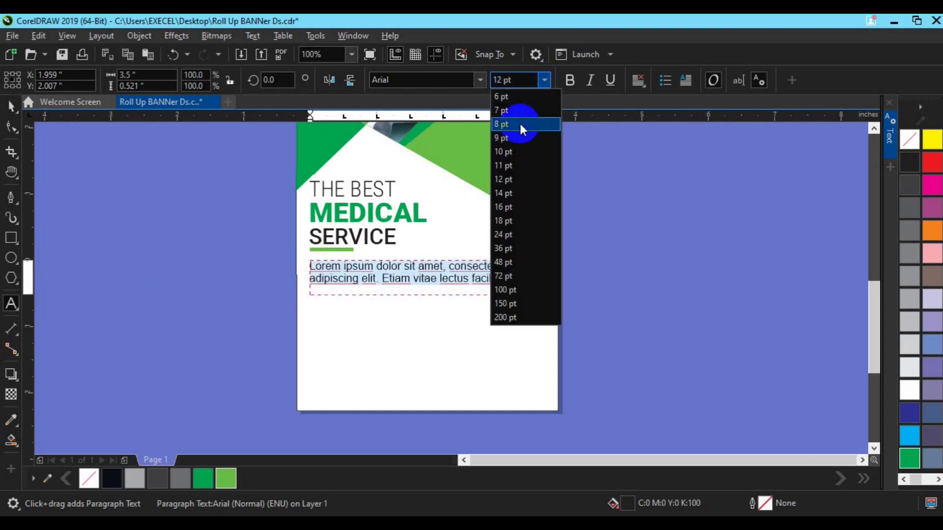
click(480, 80)
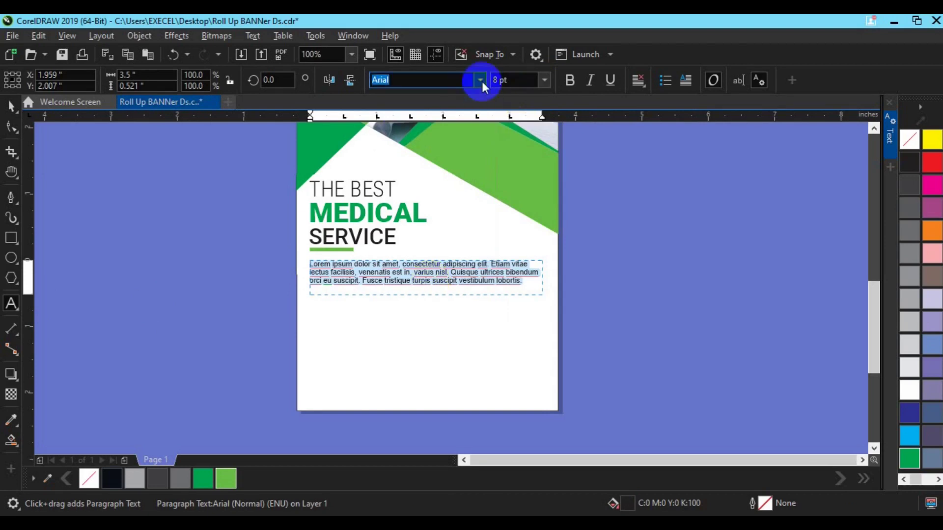
click(469, 157)
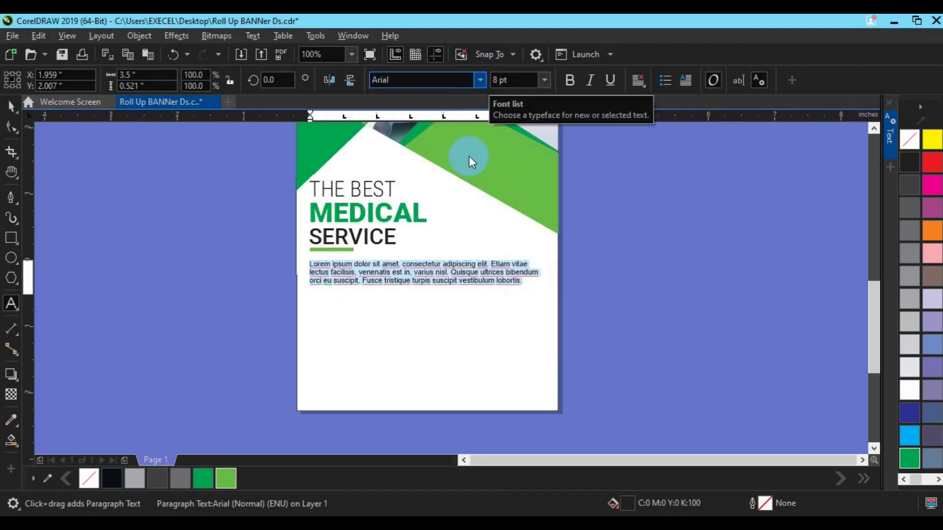
Duplicate the paragraph and place the copy on the pasteboard to the right of the page.
click(11, 106)
key(ctrl+d)
drag(394, 274, 717, 246)
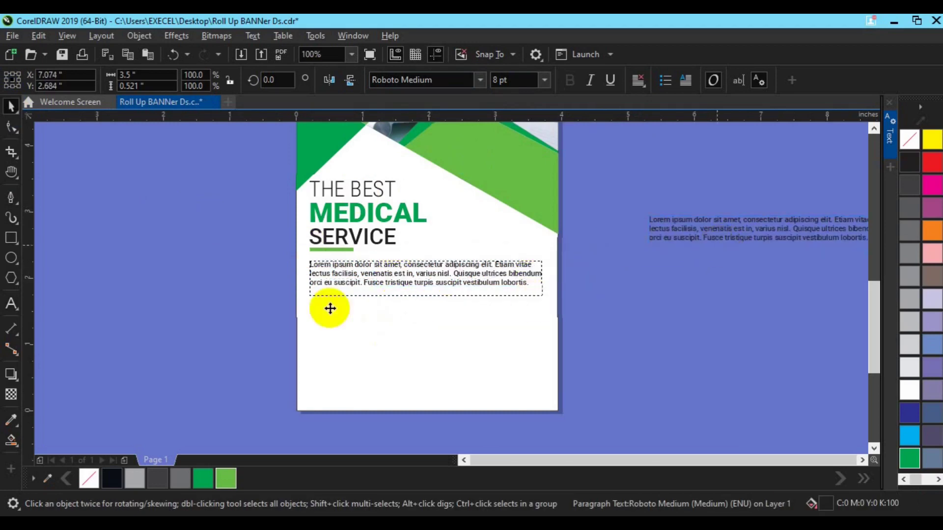
Delete the original paragraph's text after "varius nisl.", shorten its frame and convert it to artistic text.
double_click(449, 276)
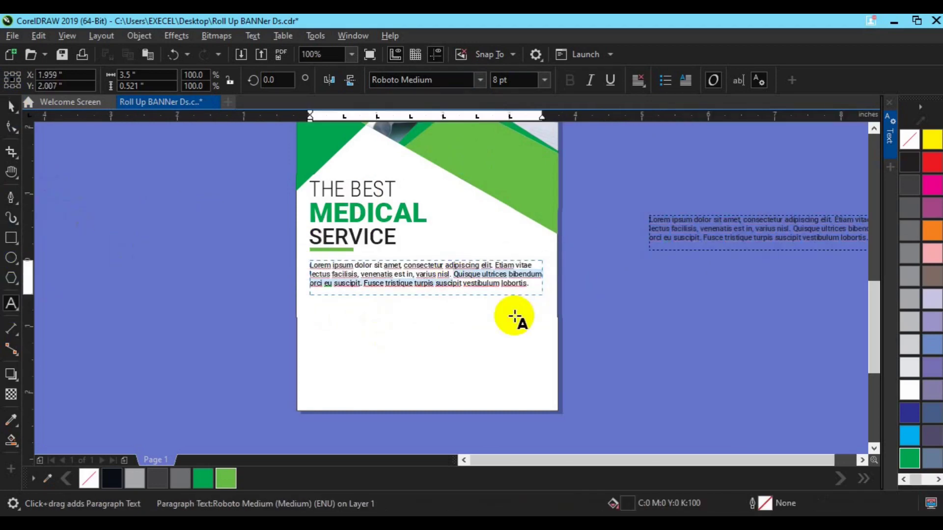
key(Delete)
click(11, 105)
drag(426, 299, 429, 285)
key(ctrl+F8)
Left-align the shortened paragraph with the heading and save the document.
shift+click(368, 236)
key(l)
click(602, 344)
key(ctrl+s)
Draw a rectangle about 4.97 by 1.17 inches across the page just below the paragraph, nudging both slightly upward.
click(11, 259)
click(10, 239)
drag(268, 317, 598, 394)
key(space)
drag(467, 365, 461, 337)
click(380, 270)
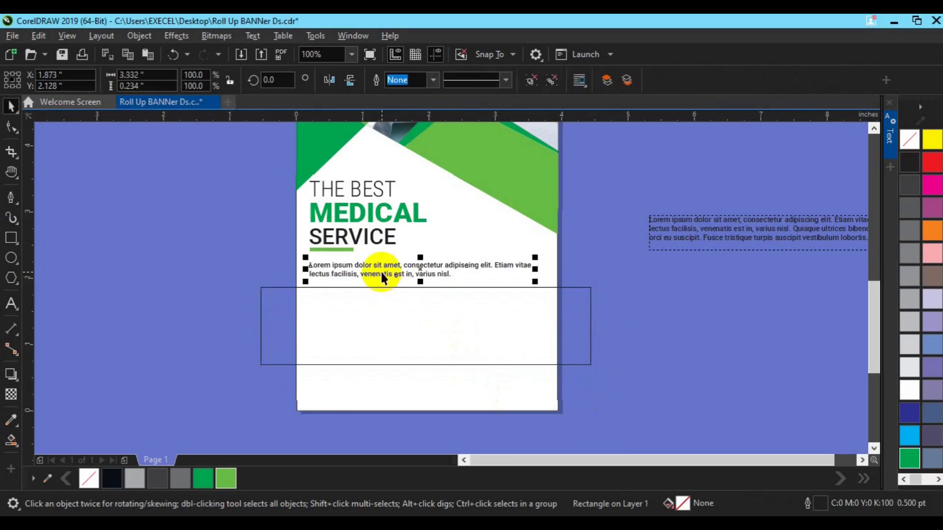
drag(385, 315, 385, 308)
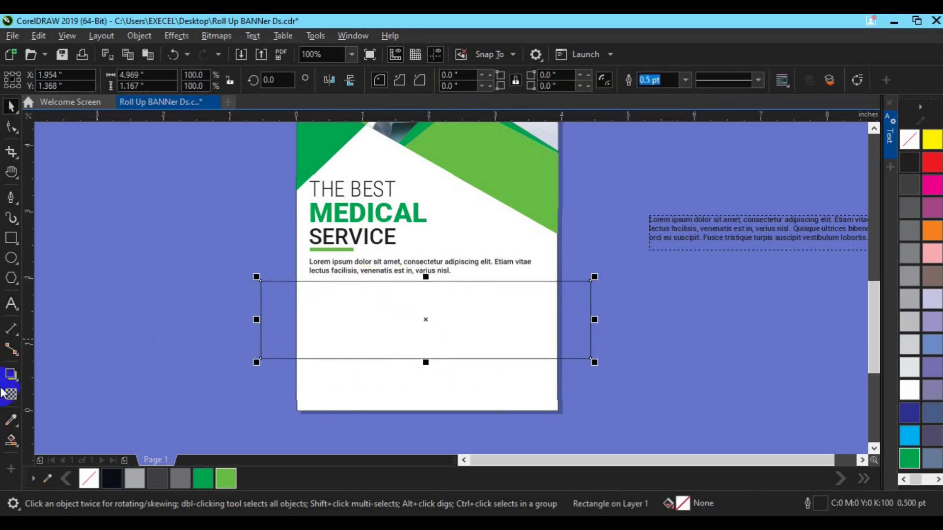
Replace the rectangle with a Smart Fill band limited to the page width and colour it light grey.
click(15, 443)
click(56, 457)
click(349, 324)
key(space)
click(570, 320)
key(Delete)
click(489, 323)
click(909, 343)
Ungroup the heading and place a duplicate of its word "SERVICE" on the grey band.
click(338, 231)
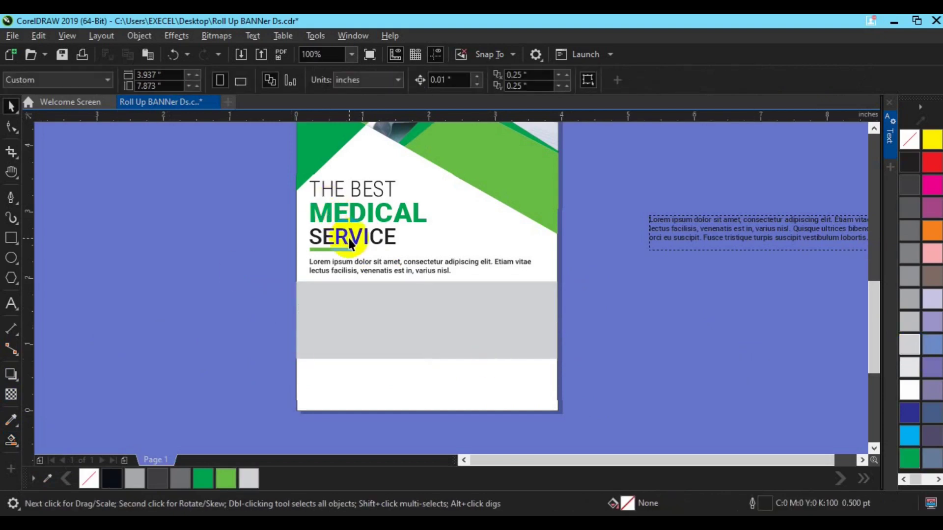
click(530, 81)
click(616, 188)
click(373, 241)
click(531, 81)
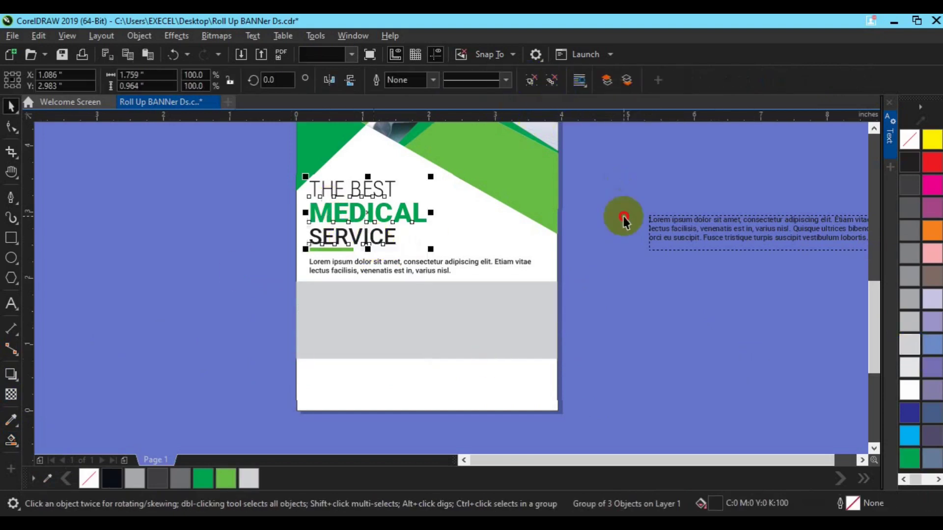
click(623, 215)
click(363, 239)
key(ctrl+d)
drag(368, 219, 408, 302)
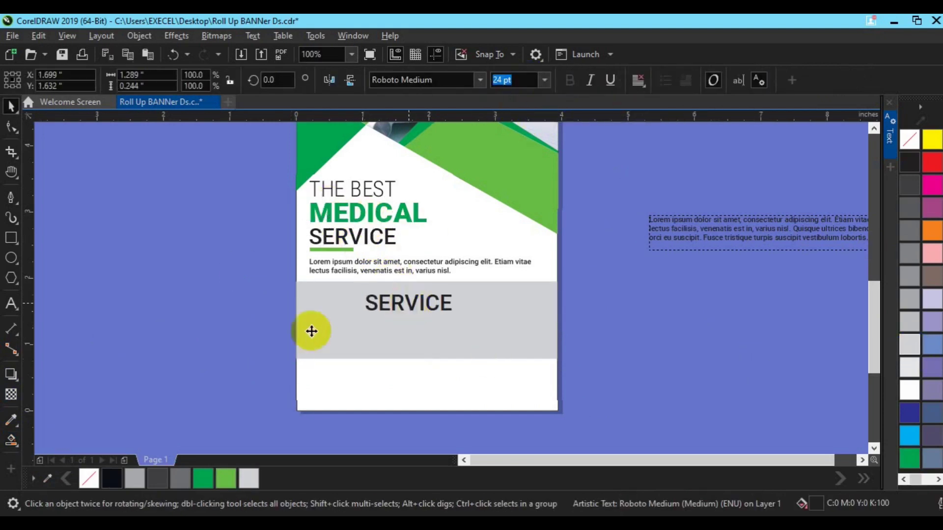
Change the copied word to "OUR SERVICE" and set its font size to 12 pt.
right_click(408, 300)
mouse_move(579, 307)
click(613, 308)
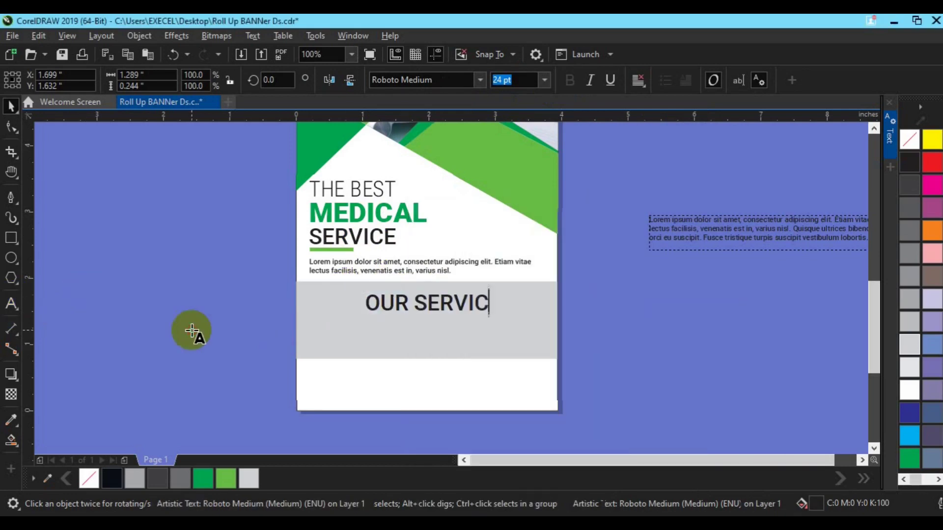
text(E)
click(11, 105)
click(501, 81)
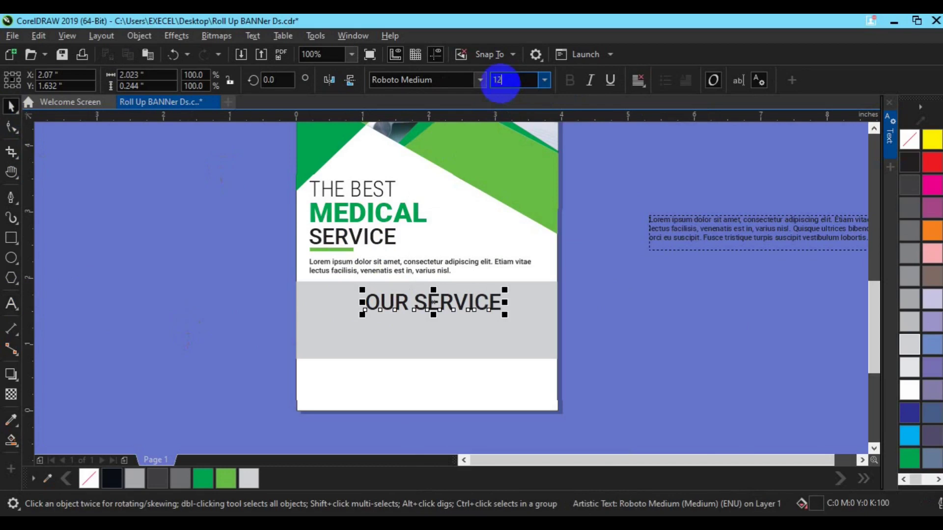
text(12)
key(Return)
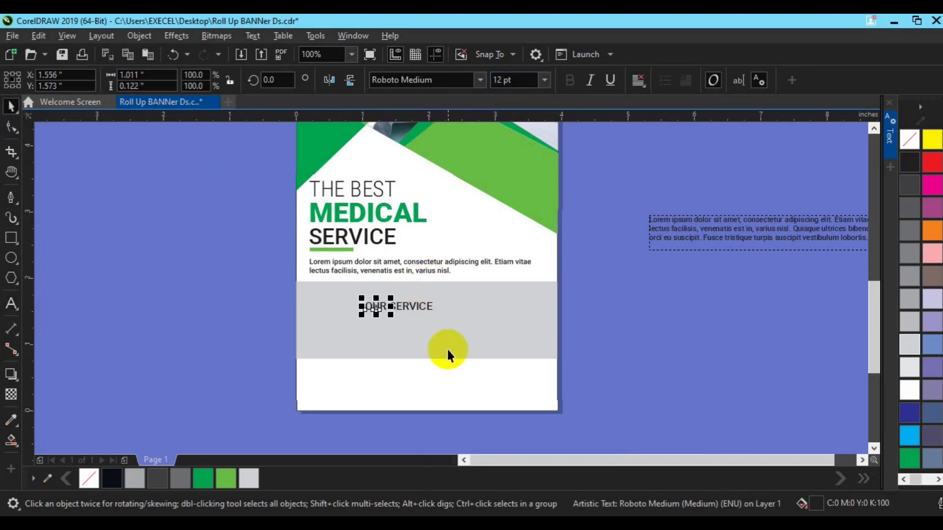
Colour the word "OUR" dark green and group it with "SERVICE" on the grey band.
click(202, 479)
shift+click(415, 309)
key(ctrl+g)
Centre the "OUR SERVICE" title horizontally on the grey band and place it near the band's top edge.
shift+click(479, 317)
key(c)
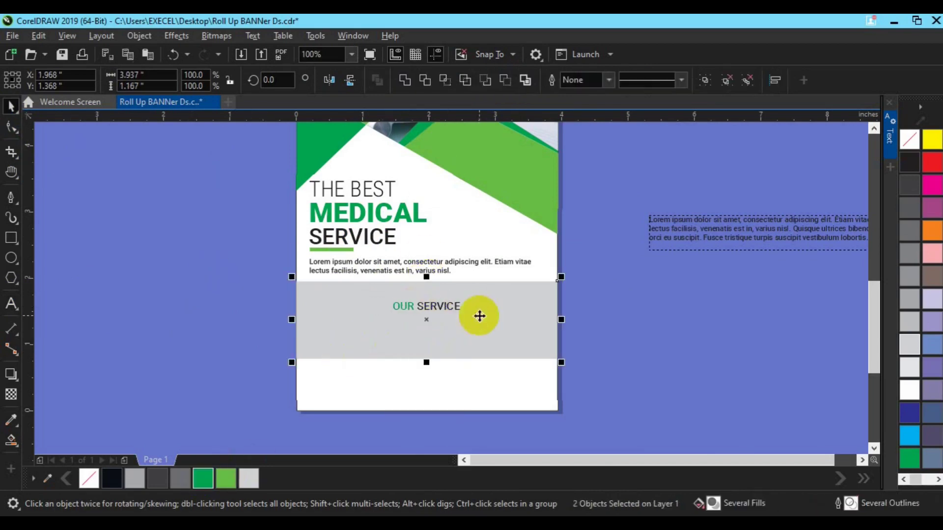
key(t)
click(427, 287)
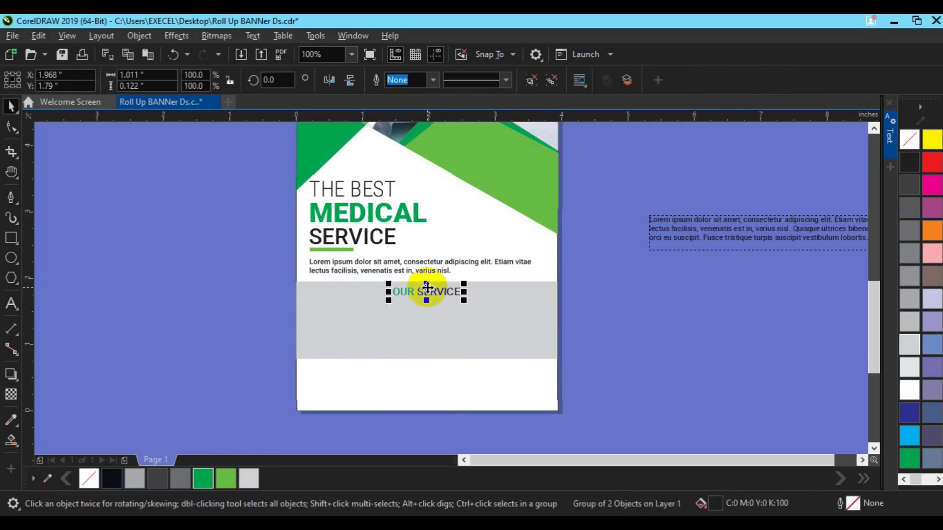
Move the spare paragraph copy over the left end of the grey band and bring it in front of the band.
scroll(428, 288, up, 1)
click(862, 460)
scroll(769, 355, down, 1)
drag(790, 262, 358, 362)
scroll(385, 366, up, 1)
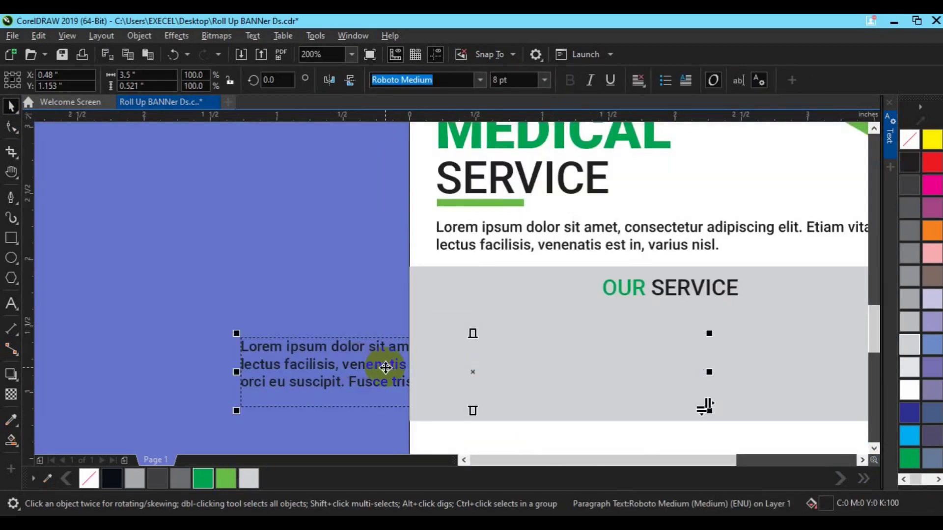
right_click(385, 367)
mouse_move(471, 210)
click(598, 211)
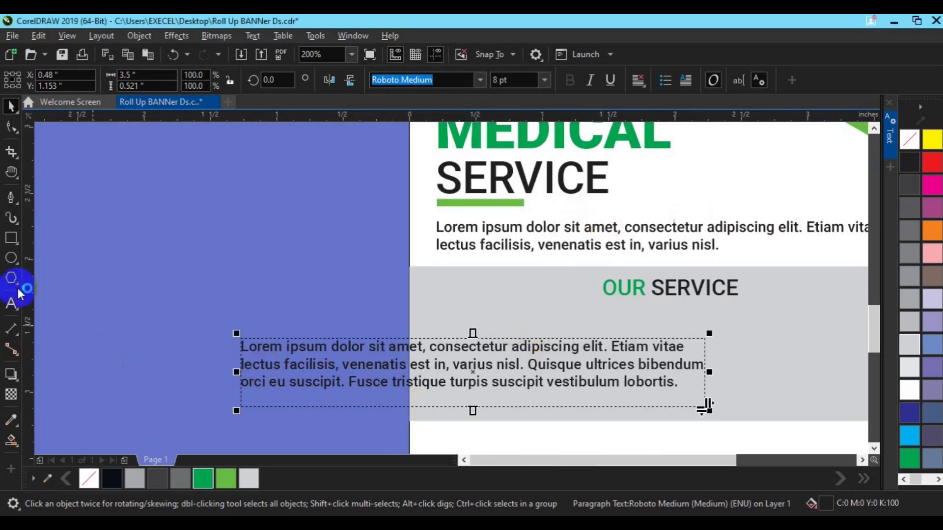
Shrink the copied paragraph's frame to about 1.17 by 0.29 inches and set its text to 6 pt.
drag(472, 410, 473, 379)
drag(709, 357, 395, 380)
click(498, 80)
text(6)
key(Return)
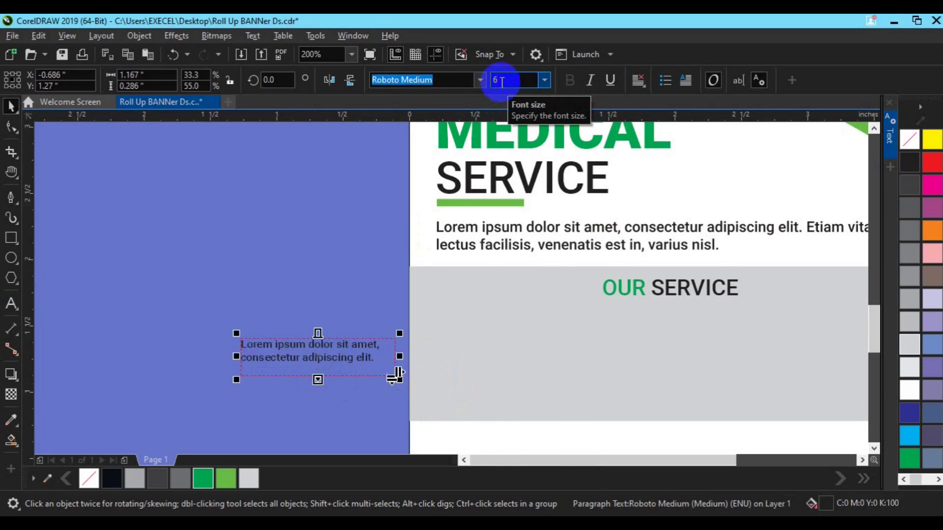
Extend the small paragraph's frame downward and delete surplus text so it ends with "venenatis est in, ortis.".
drag(317, 380, 317, 391)
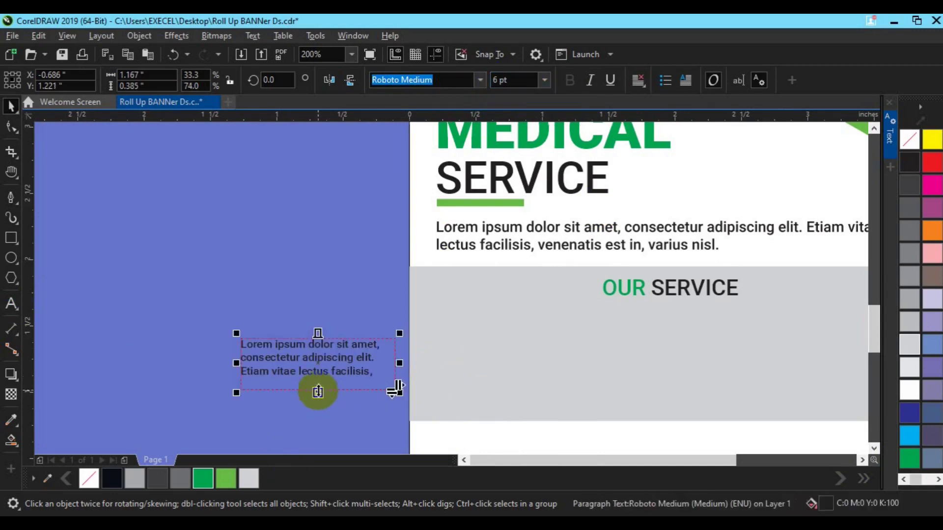
drag(318, 392, 324, 439)
double_click(326, 386)
key(shift+Down)
key(shift+Down)
key(shift+Down)
key(shift+Right)
key(shift+Right)
key(shift+Right)
key(shift+Right)
key(shift+Right)
key(shift+Right)
key(shift+Right)
key(shift+Right)
key(shift+Right)
key(shift+Right)
key(shift+Right)
key(shift+Right)
key(shift+Right)
key(shift+Right)
key(Delete)
Centre-align all the text in the small paragraph.
key(ctrl+a)
click(638, 80)
click(653, 128)
Resize the small paragraph's frame to about 1.09 by 0.4 inches and move it onto the grey band's left end.
click(11, 105)
drag(319, 442, 316, 353)
mouse_move(400, 323)
mouse_down()
mouse_move(384, 323)
mouse_move(392, 323)
mouse_up()
drag(332, 333, 519, 364)
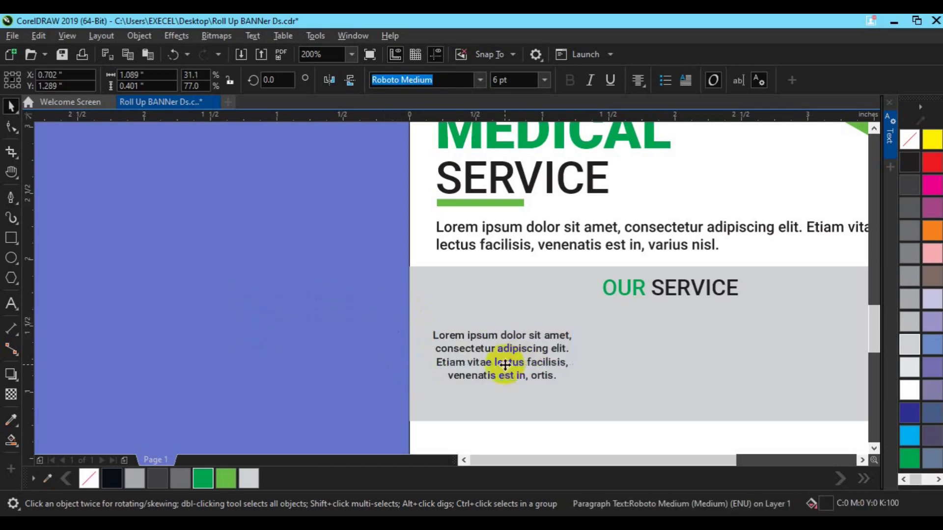
Draw a circle about 0.255 inch across in the middle of the grey band and fill it dark green.
click(853, 459)
click(465, 461)
click(465, 460)
key(h)
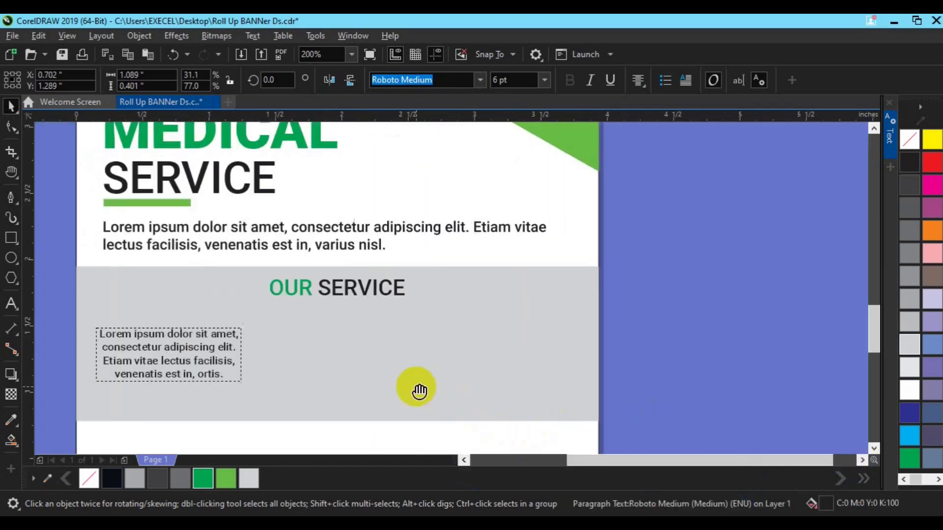
drag(425, 365, 514, 329)
key(space)
key(F7)
drag(403, 297, 438, 332)
click(203, 478)
Place a copy of the small paragraph over the page's right edge and remove the green circle's outline.
key(space)
click(293, 328)
drag(292, 328, 692, 229)
click(436, 325)
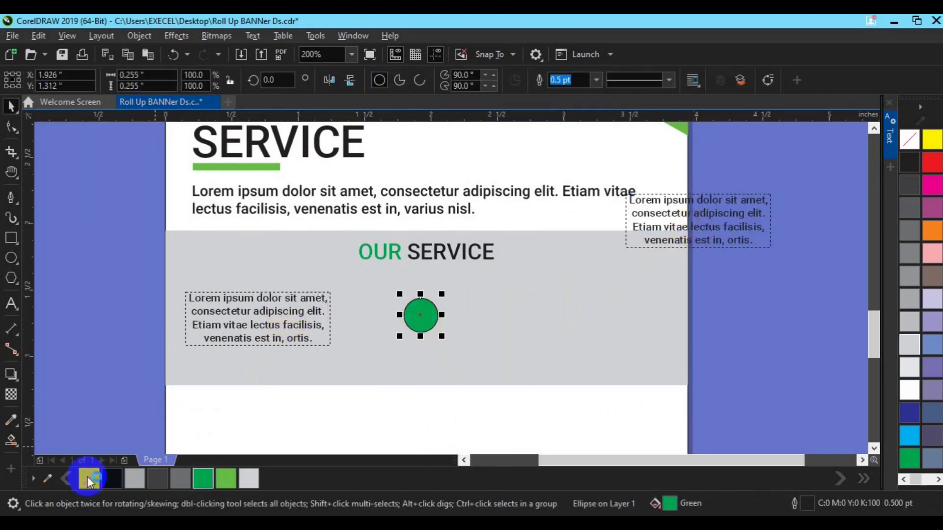
key(ctrl+t)
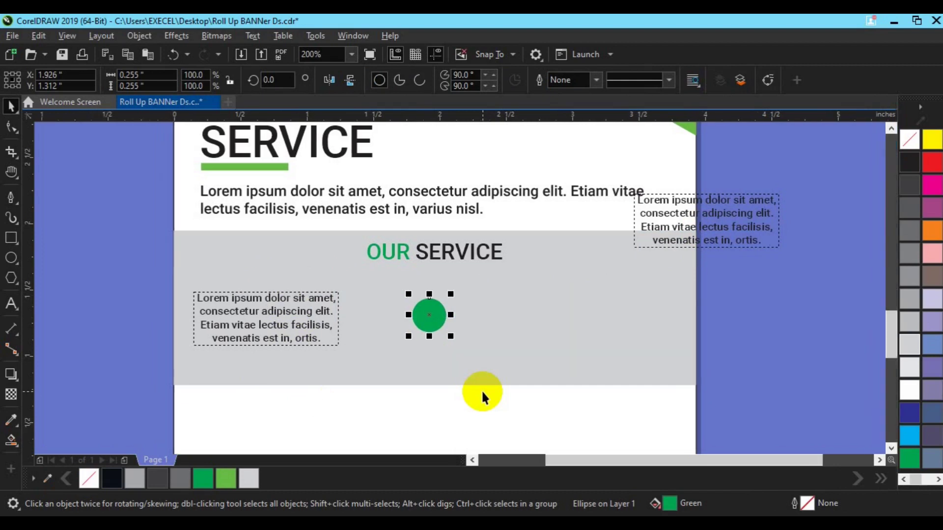
click(274, 336)
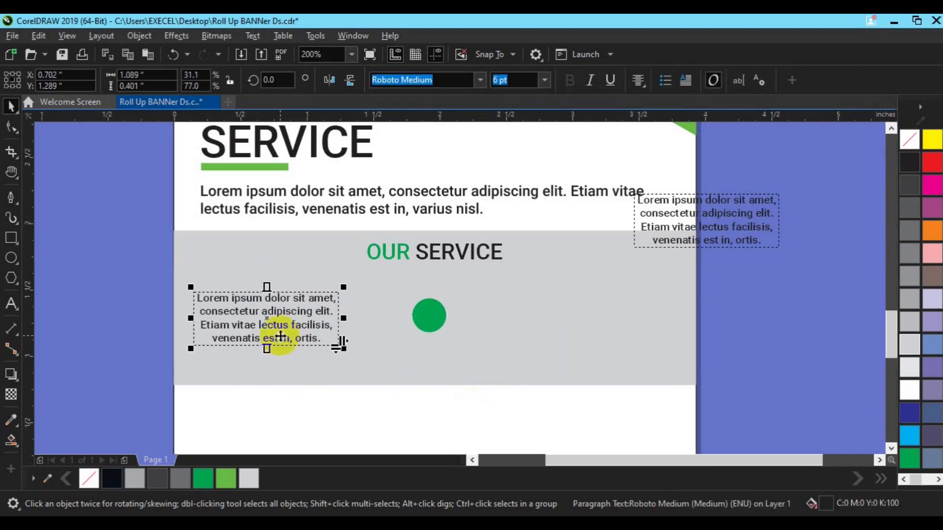
key(ctrl+t)
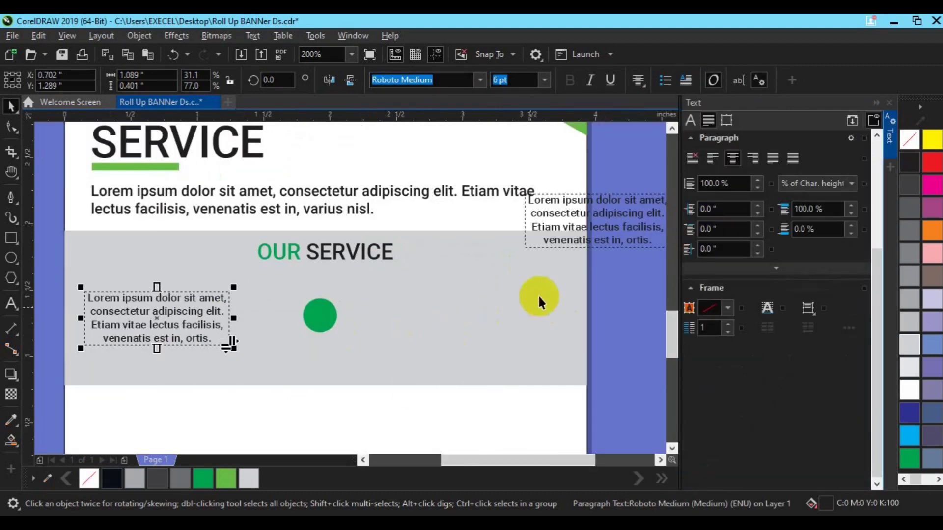
click(891, 158)
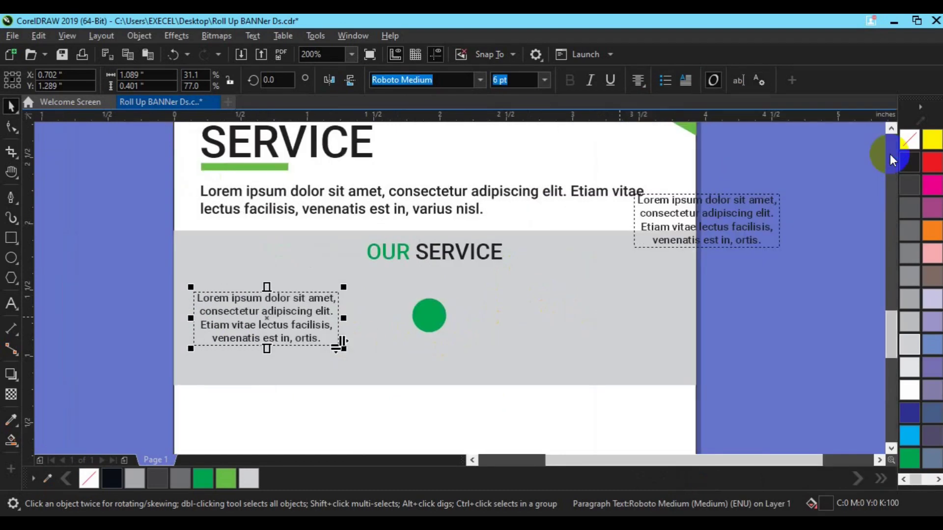
Insert the ⌘ glyph, fit it about 0.137 inch wide inside the green circle and colour it white.
click(890, 154)
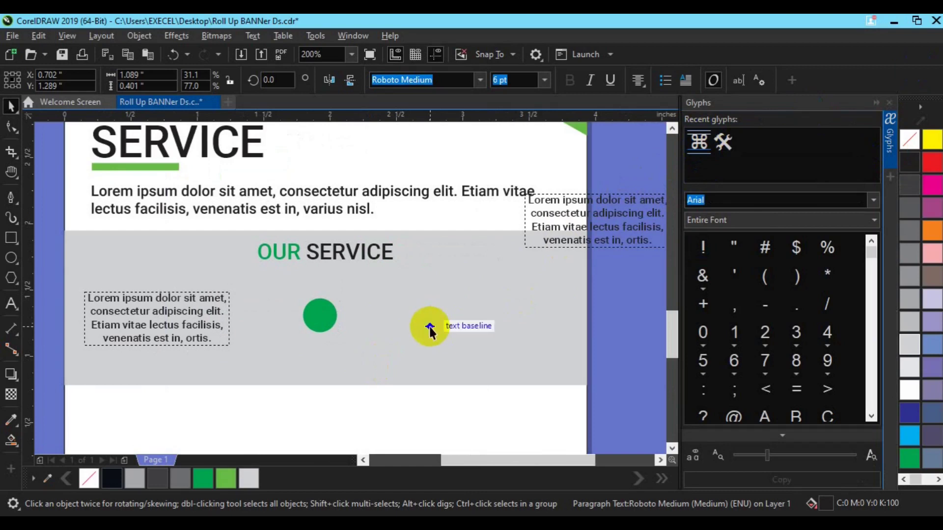
drag(430, 332, 432, 327)
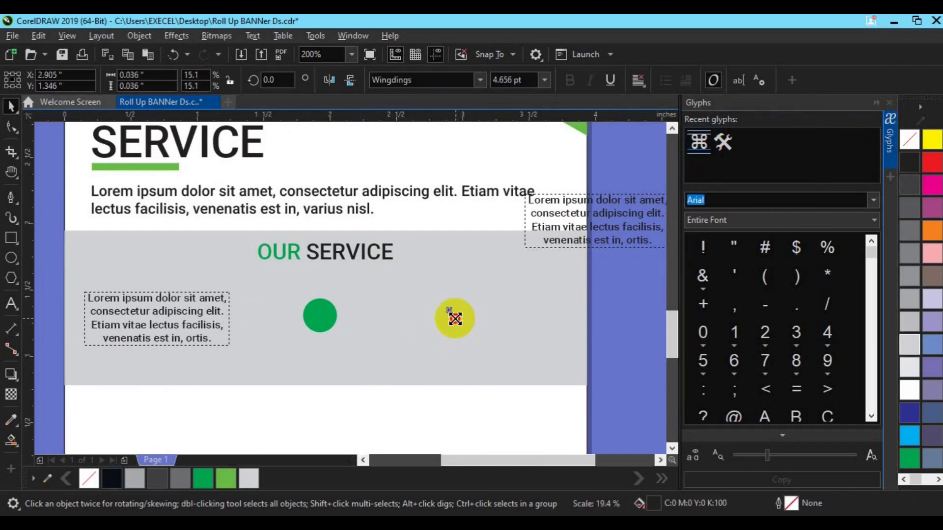
drag(448, 316, 318, 320)
click(907, 389)
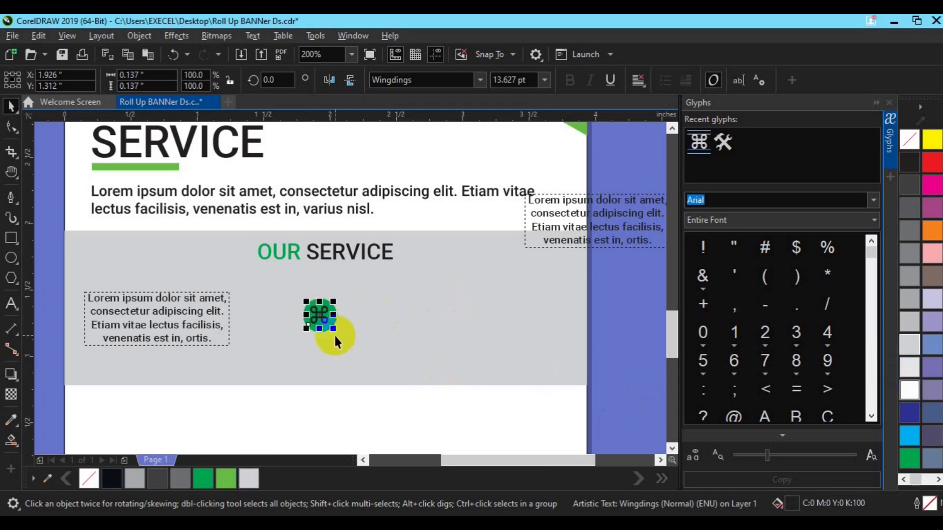
Group the ⌘ glyph with its green circle and move the icon above the small paragraph.
drag(599, 297, 286, 364)
key(ctrl+g)
drag(316, 327, 156, 265)
Duplicate the "OUR SERVICE" title below itself and change the copy to read "SERVICE 01".
click(374, 257)
key(ctrl+d)
drag(357, 224, 337, 294)
key(ctrl+u)
click(588, 260)
click(304, 293)
key(Delete)
click(343, 297)
key(F8)
text(01)
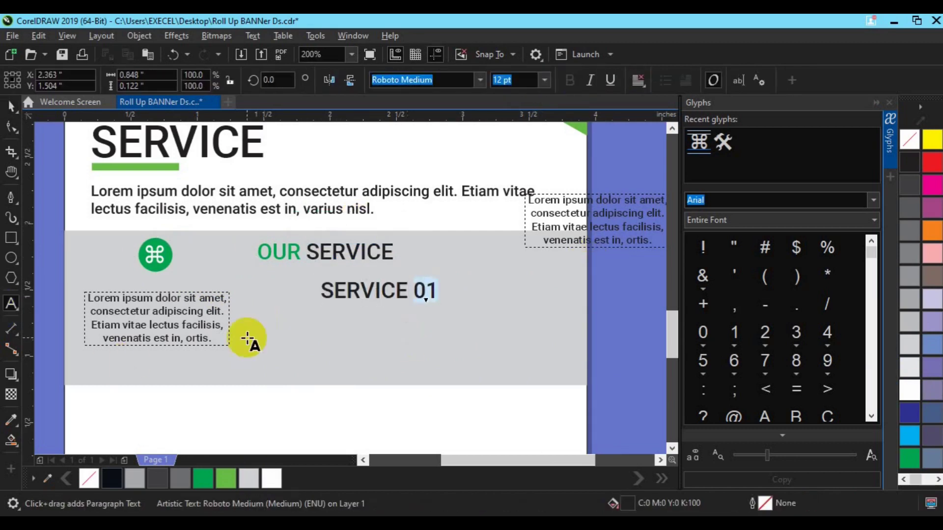
Colour the "01" light green and set the "SERVICE 01" label to 8 pt.
click(224, 480)
key(ctrl+space)
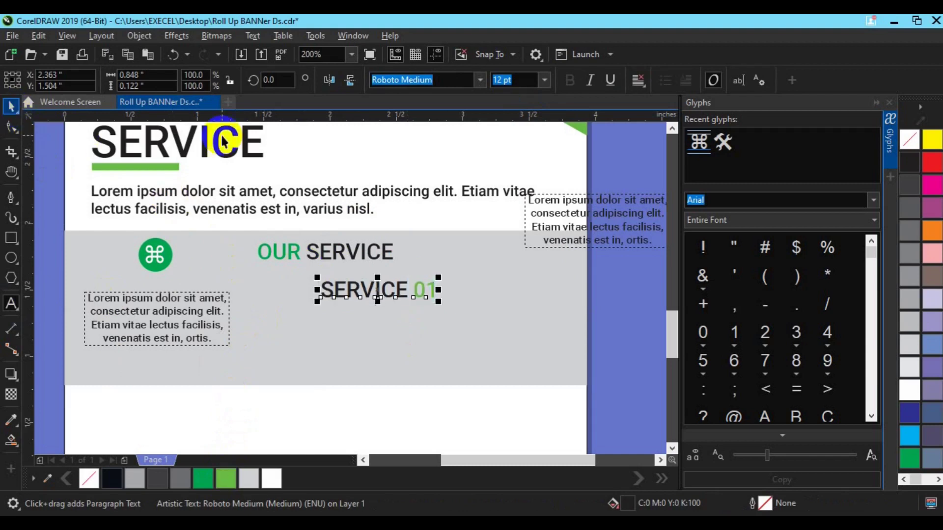
click(502, 80)
text(8)
key(Return)
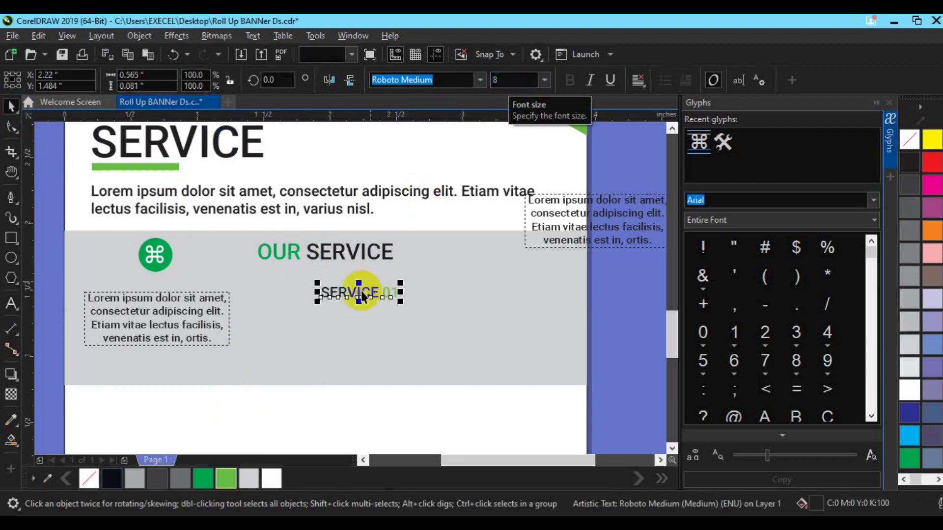
Place "SERVICE 01" between the icon and the small paragraph, centre all three on each other and group them.
drag(362, 293, 157, 285)
key(c)
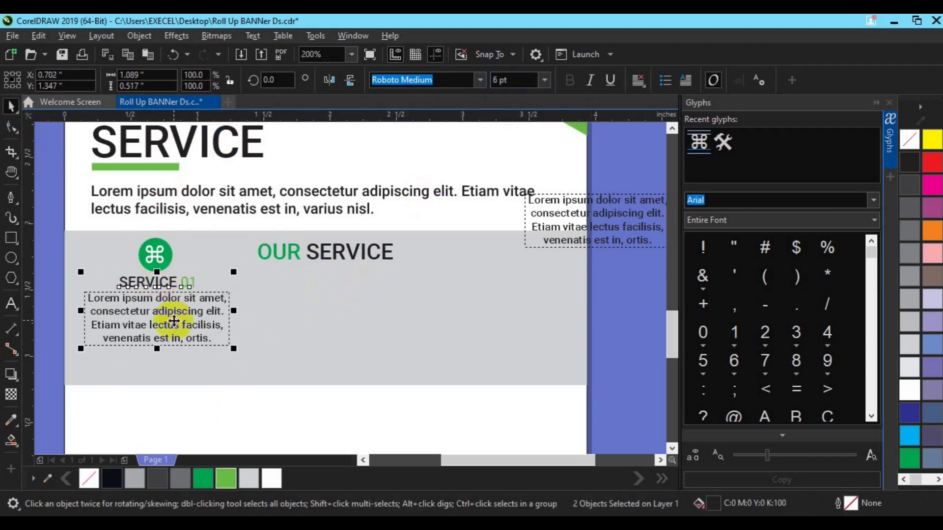
key(ctrl+g)
shift+click(155, 256)
key(c)
key(ctrl+g)
Centre the grouped "SERVICE 01" block vertically on the grey band.
shift+click(274, 310)
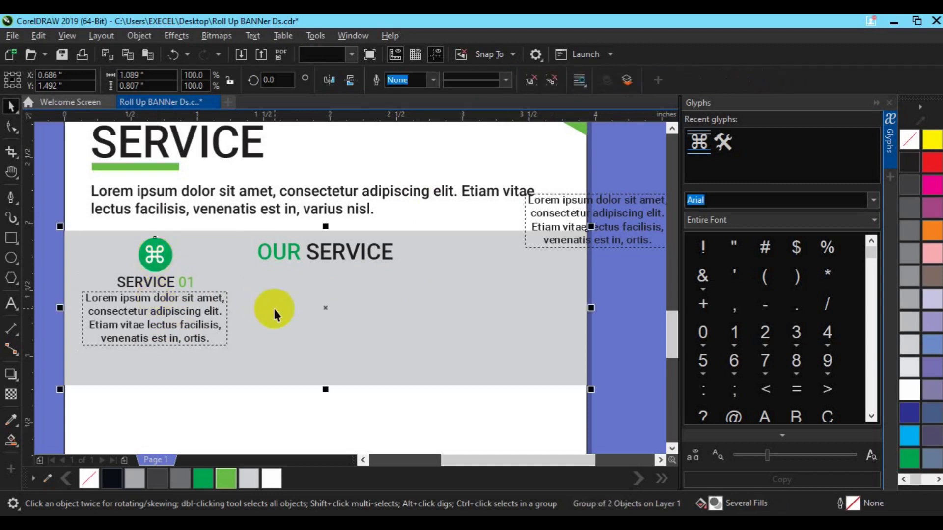
key(e)
click(610, 335)
Copy the "SERVICE 01" block beside itself, repeat the copy twice, and delete the original block.
click(183, 344)
drag(183, 344, 327, 341)
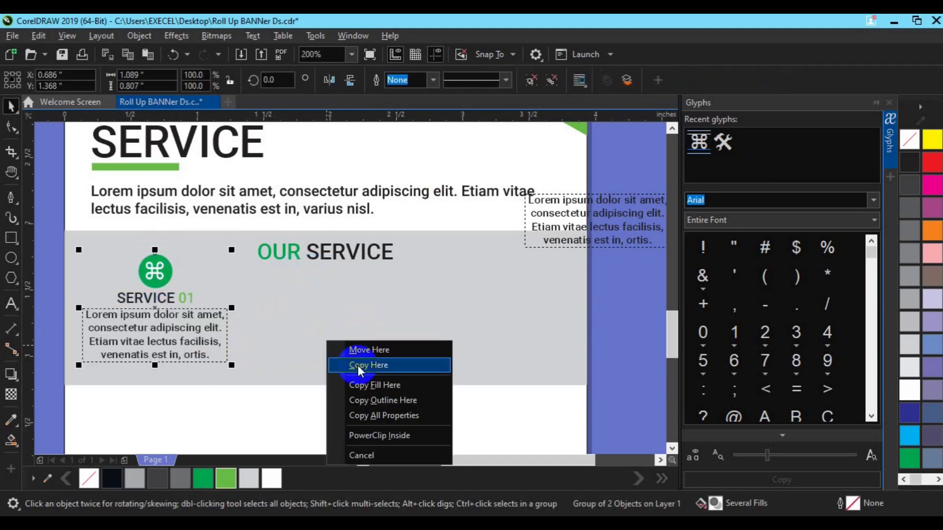
click(357, 365)
key(ctrl+r)
key(ctrl+r)
click(204, 320)
key(Delete)
Group the three "SERVICE 01" blocks and centre the group horizontally on the grey band.
click(279, 338)
shift+click(461, 321)
shift+click(586, 333)
key(ctrl+g)
shift+click(147, 319)
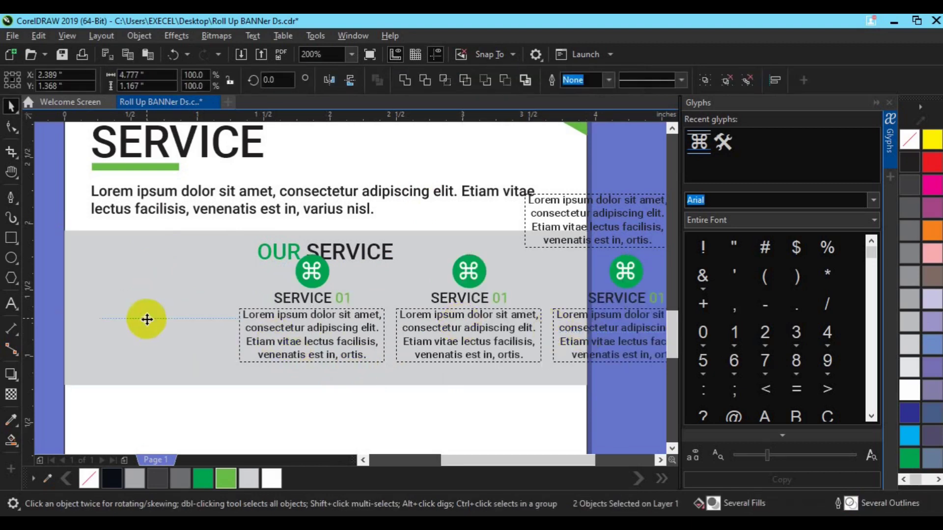
key(c)
Nudge the "OUR SERVICE" title upward clear of the icons and extend the grey band's upper edge to fit it.
click(349, 251)
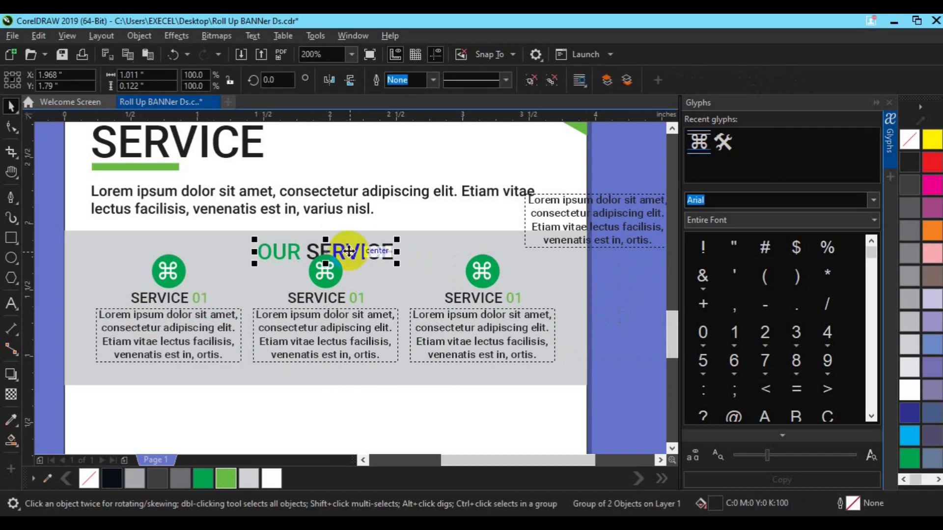
key(Up)
key(Up)
key(Up)
key(Up)
click(166, 234)
drag(325, 226, 326, 217)
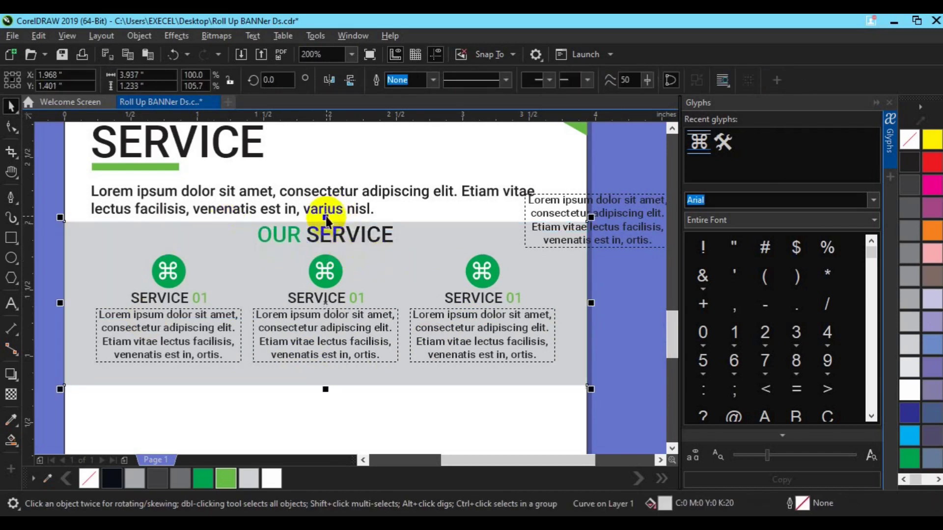
Centre the three service blocks vertically on the grey band and ungroup them.
click(274, 316)
key(e)
click(610, 335)
click(331, 298)
click(550, 78)
click(596, 300)
Fill the middle service icon's circle with light green.
click(339, 274)
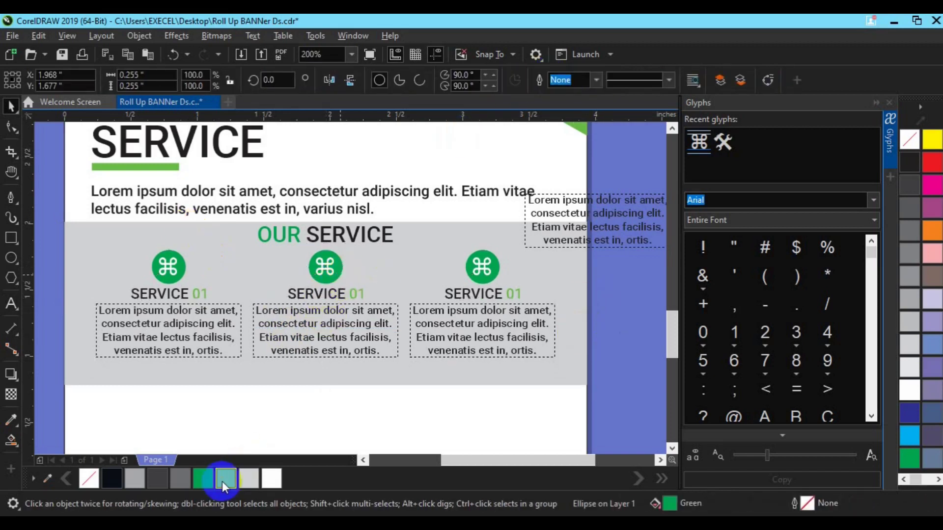
click(223, 480)
click(591, 303)
Change the middle label to "SERVICE 02" and the last label to "SERVICE 03".
click(352, 297)
click(10, 304)
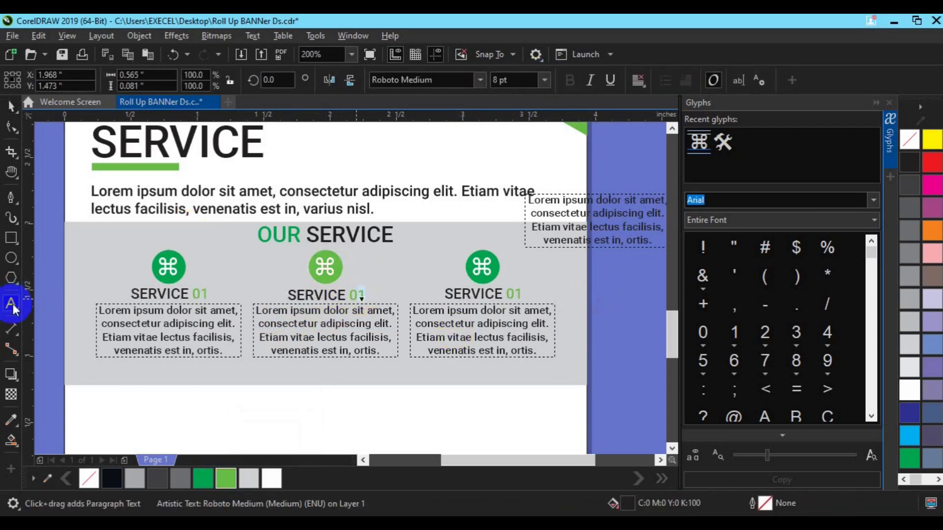
text(03)
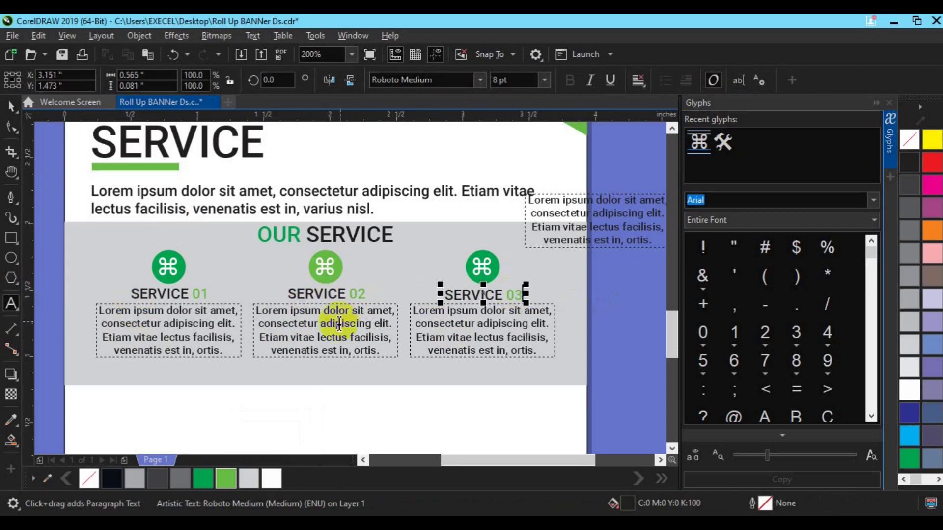
Delete the spare paragraph beside the page and insert the hammer-and-wrench glyph beside the large "SERVICE" heading.
click(605, 221)
key(Delete)
click(332, 239)
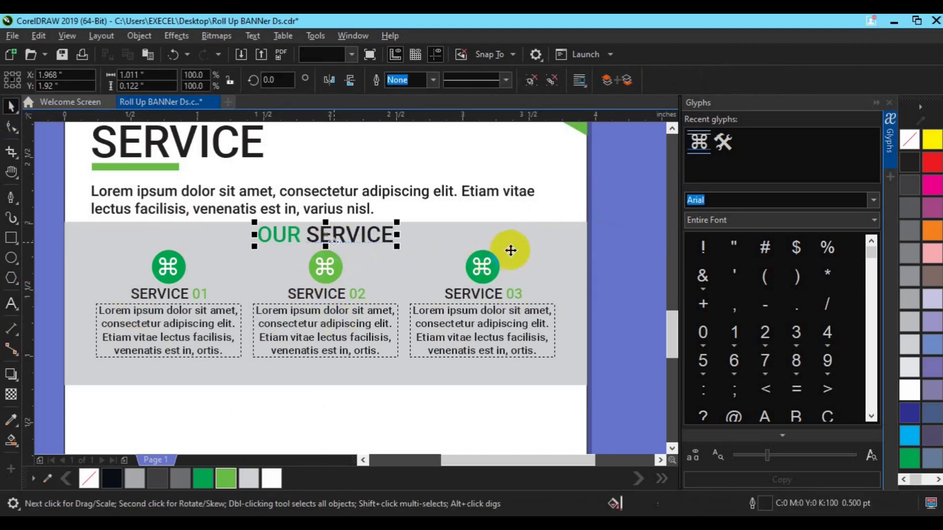
click(540, 250)
click(655, 287)
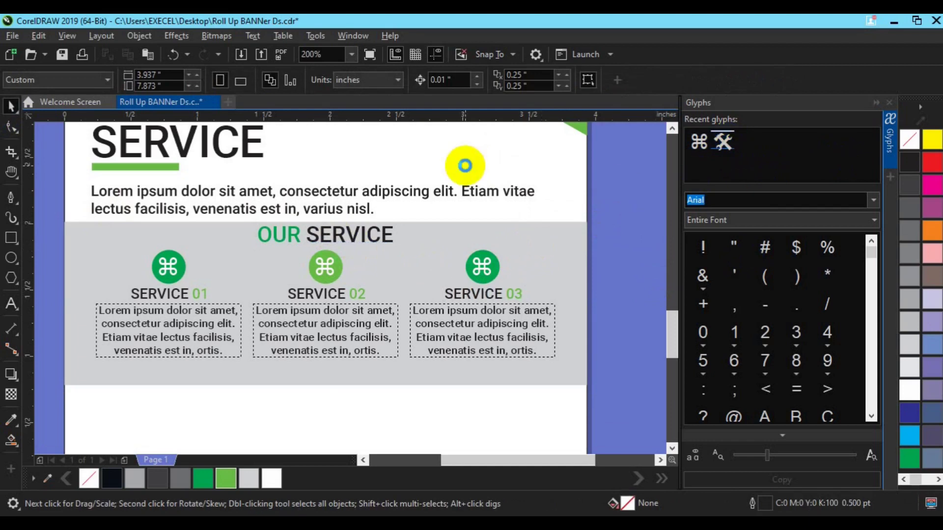
click(891, 164)
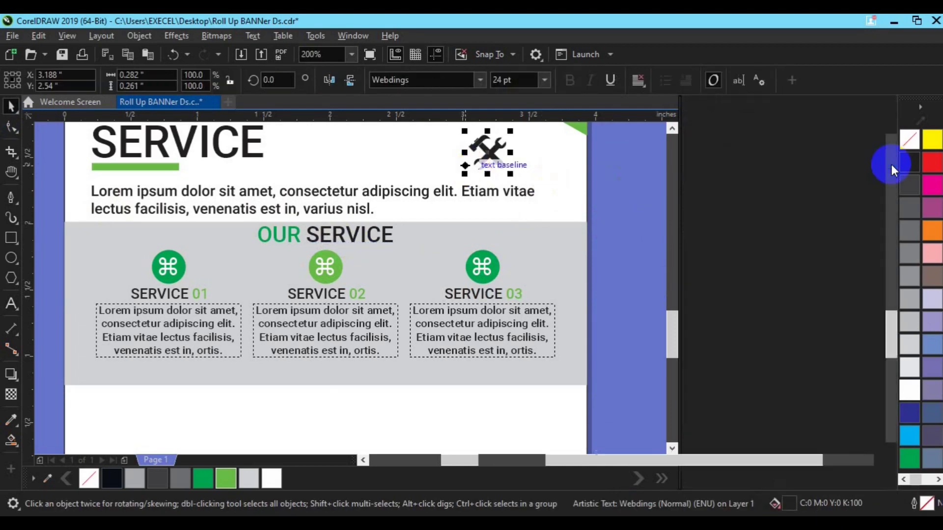
Draw a rectangle about 1.87 by 0.276 inches below the grey band and round its corners by about 0.047 inches.
scroll(352, 269, down, 3)
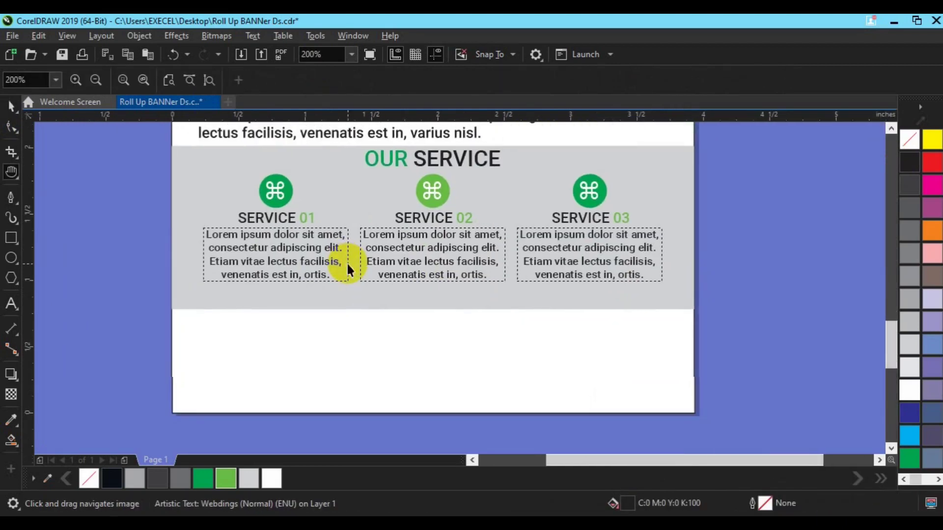
key(F6)
drag(314, 325, 557, 361)
key(F10)
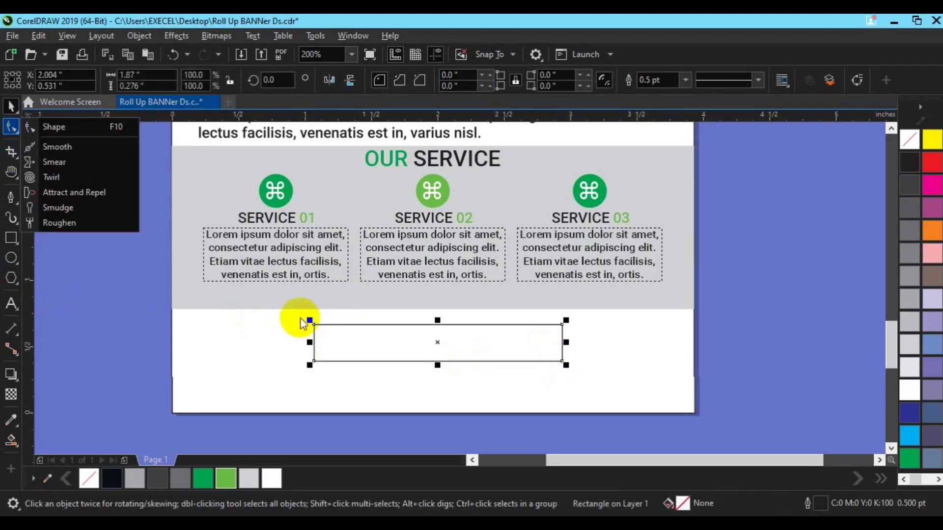
drag(314, 325, 320, 326)
key(space)
Skew the rounded rectangle into a slanted parallelogram, filled dark green without an outline.
click(320, 326)
drag(436, 319, 451, 323)
key(space)
click(209, 477)
right_click(911, 137)
key(space)
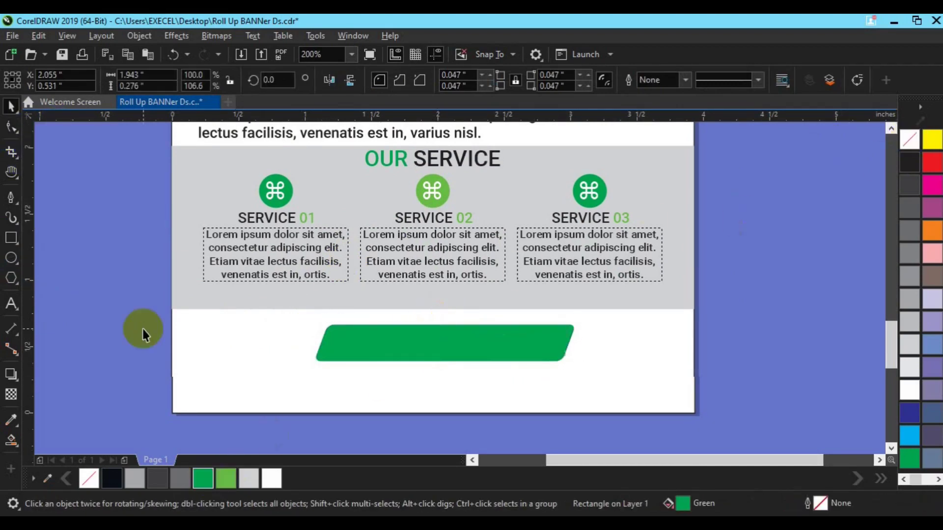
Draw a horizontal line about 3.44 inches long across the green parallelogram with a 4 pt outline.
click(143, 330)
click(12, 194)
click(210, 345)
double_click(667, 344)
key(space)
click(752, 365)
click(589, 345)
click(432, 80)
click(407, 184)
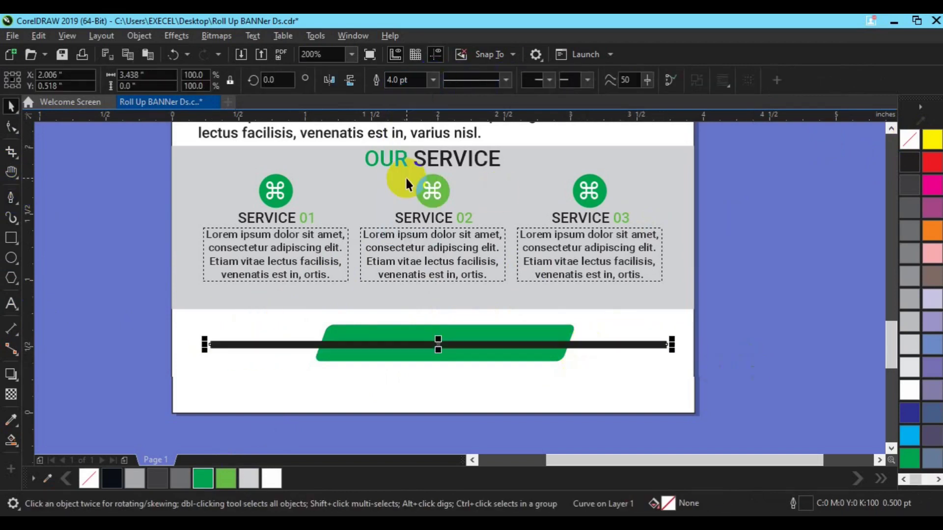
Order the green parallelogram in front of the line and colour the line the same dark green.
click(385, 335)
right_click(393, 332)
mouse_move(448, 221)
click(618, 222)
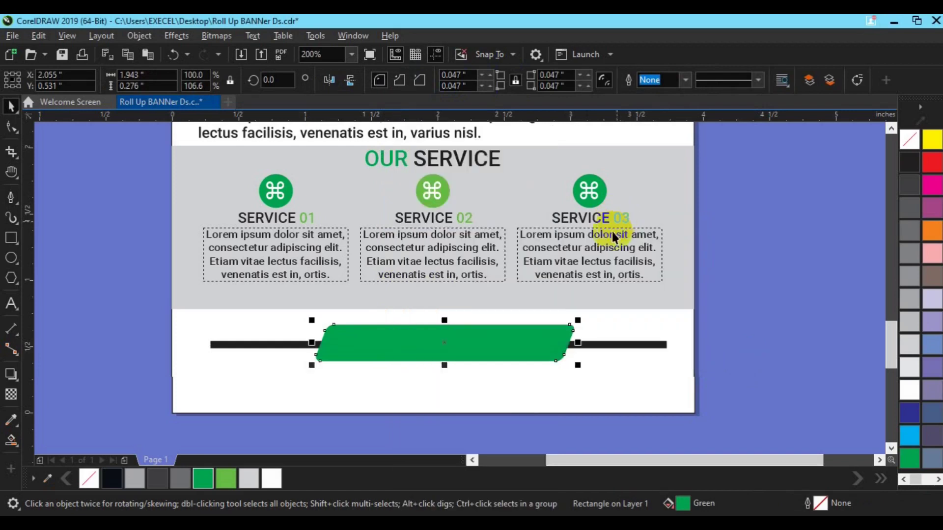
click(606, 344)
right_click(225, 479)
right_click(206, 479)
Group the parallelogram with the line and centre the group horizontally on the grey band.
click(488, 350)
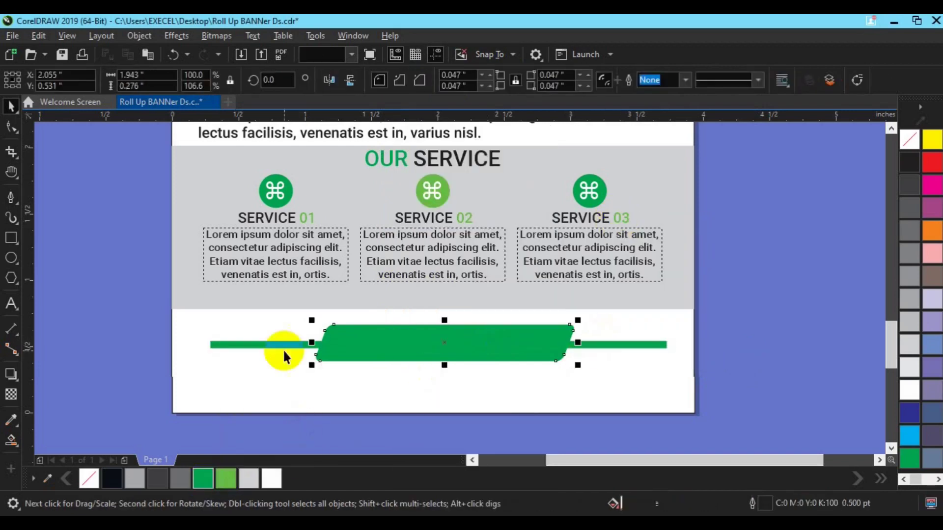
shift+click(281, 345)
key(ctrl+g)
shift+click(652, 158)
key(Escape)
Duplicate the "SERVICE 02" label in white onto the green parallelogram and bring it to the front.
click(435, 219)
key(ctrl+d)
drag(463, 187, 413, 342)
right_click(415, 342)
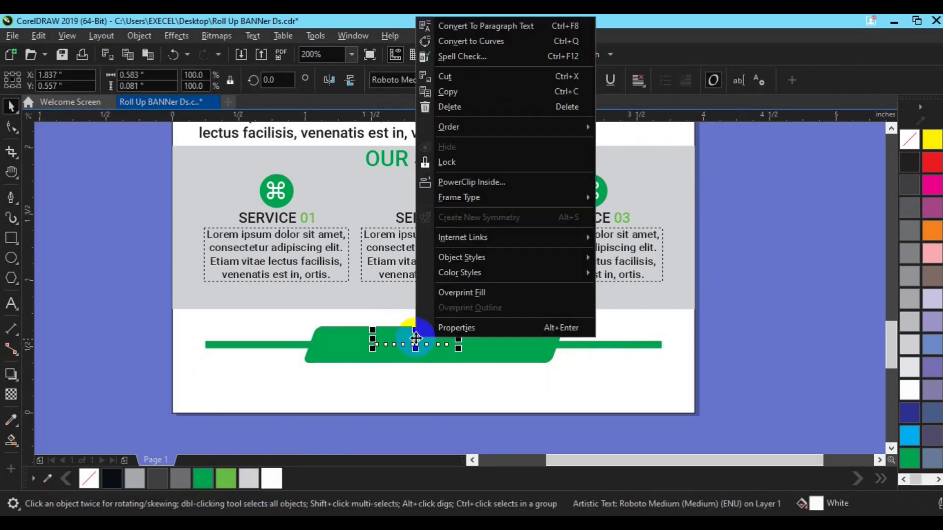
mouse_move(466, 128)
click(621, 132)
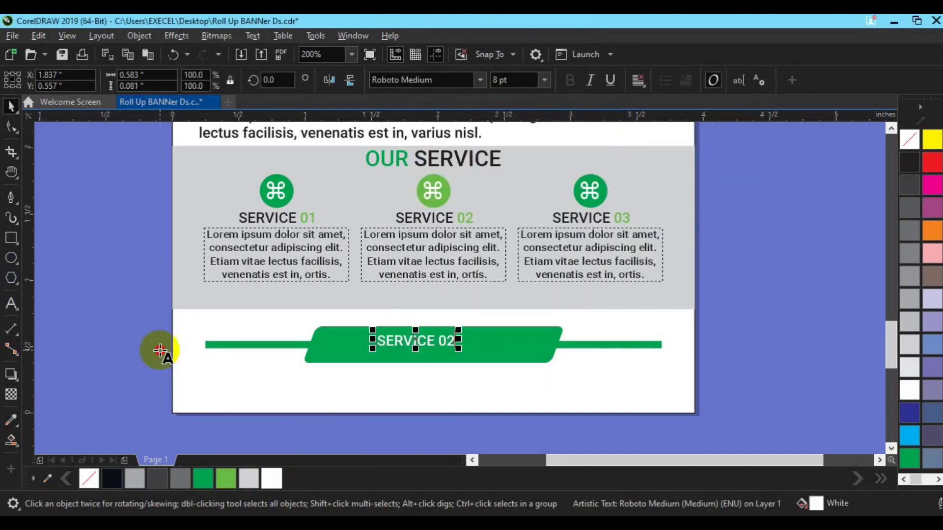
Change the white label on the parallelogram to "CALL US:" followed by the phone number.
key(F8)
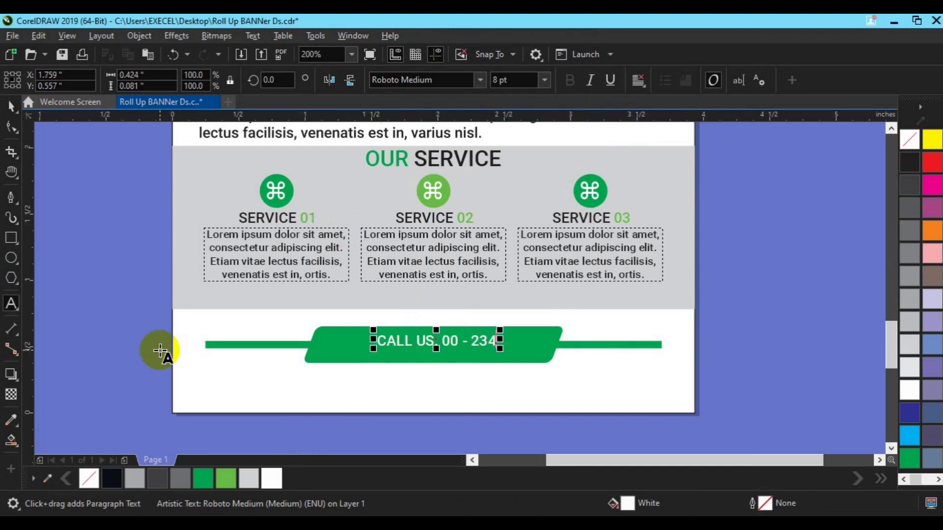
text(00)
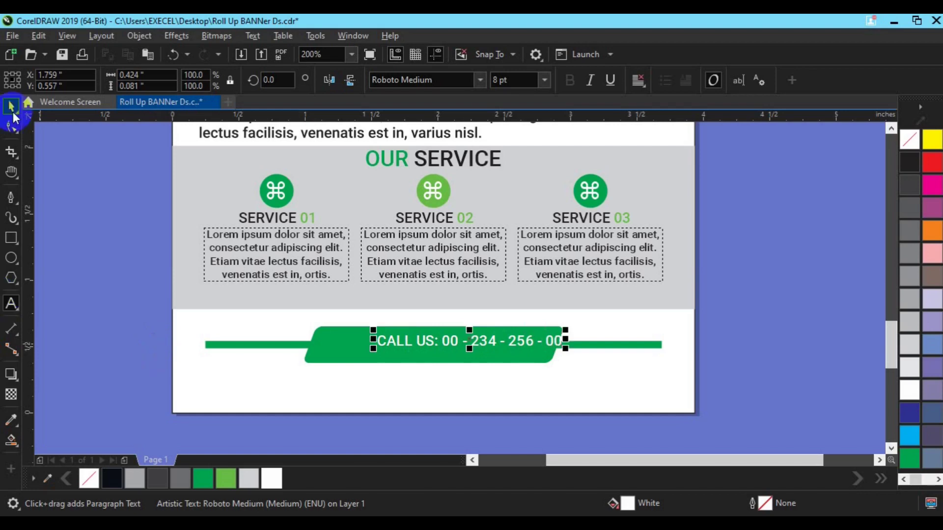
key(ctrl+space)
Centre the "CALL US" text on the green parallelogram.
drag(341, 357, 269, 346)
key(ctrl+g)
shift+click(286, 376)
click(732, 296)
click(474, 346)
click(747, 80)
click(772, 242)
Duplicate the "CALL US" text, colour the copy near-black and place it below the green bar.
click(417, 350)
key(ctrl+d)
click(113, 480)
drag(459, 311, 413, 382)
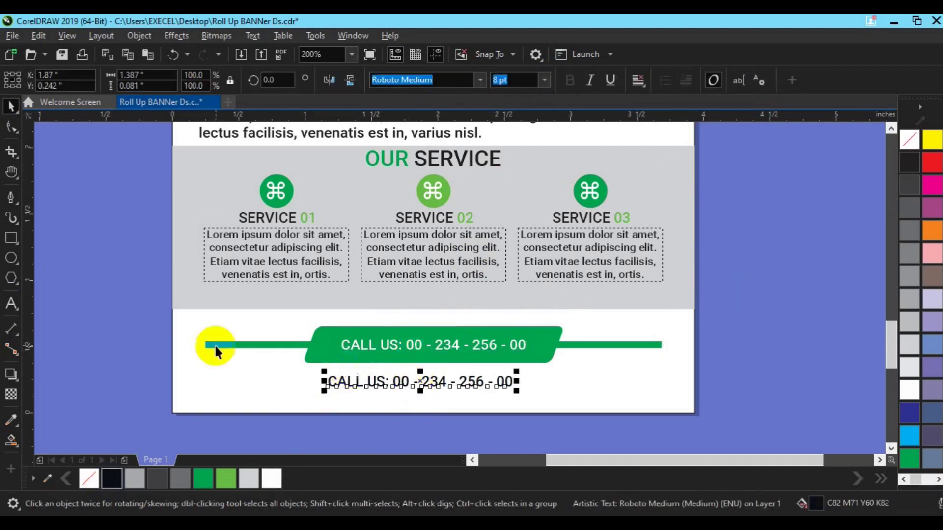
key(F8)
key(ctrl+a)
text(www.)
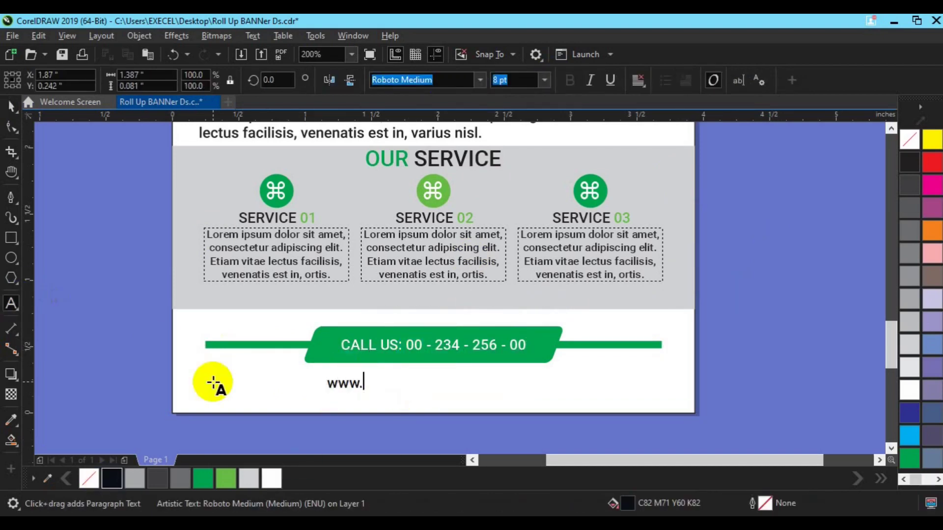
key(Right)
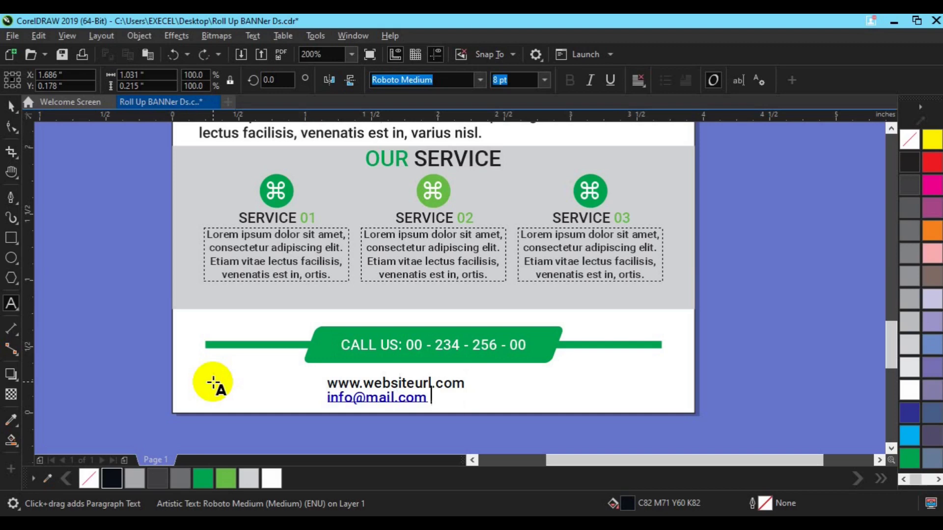
key(ctrl+z)
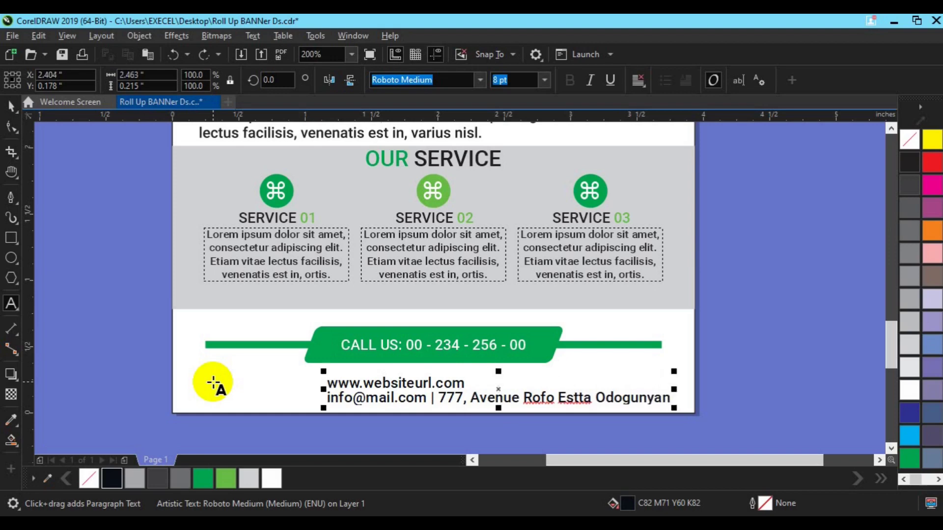
Centre-align the two contact lines and centre them horizontally under the green bar.
key(ctrl+a)
click(638, 80)
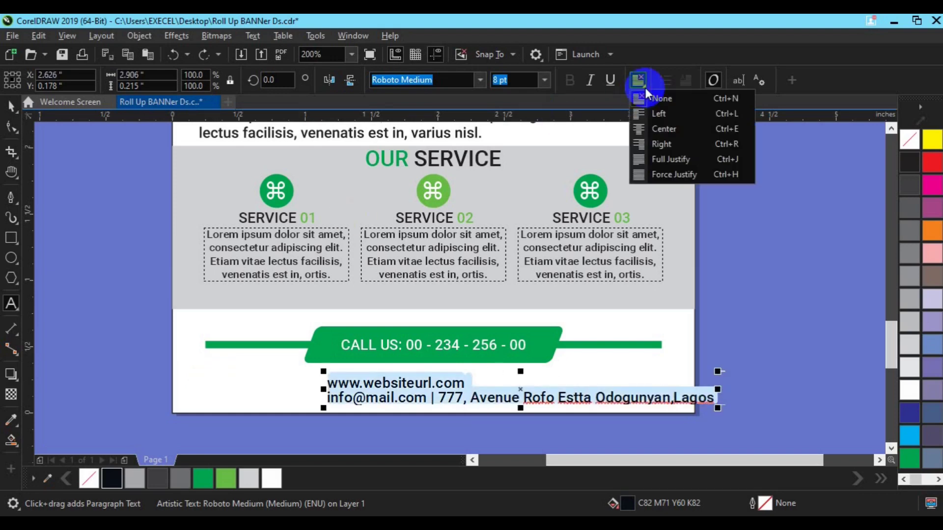
click(663, 126)
click(11, 107)
shift+click(207, 331)
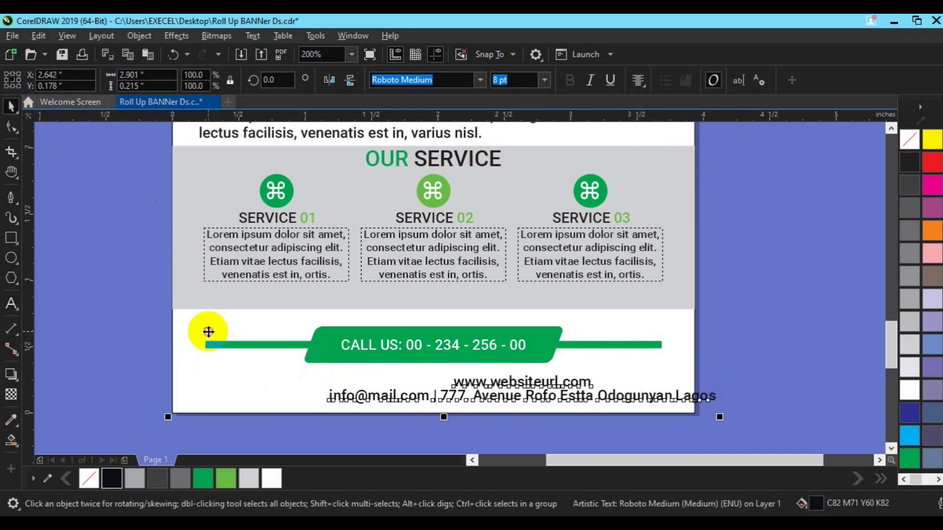
key(c)
click(703, 358)
Set the contact lines' font to Roboto Condensed Light.
click(444, 396)
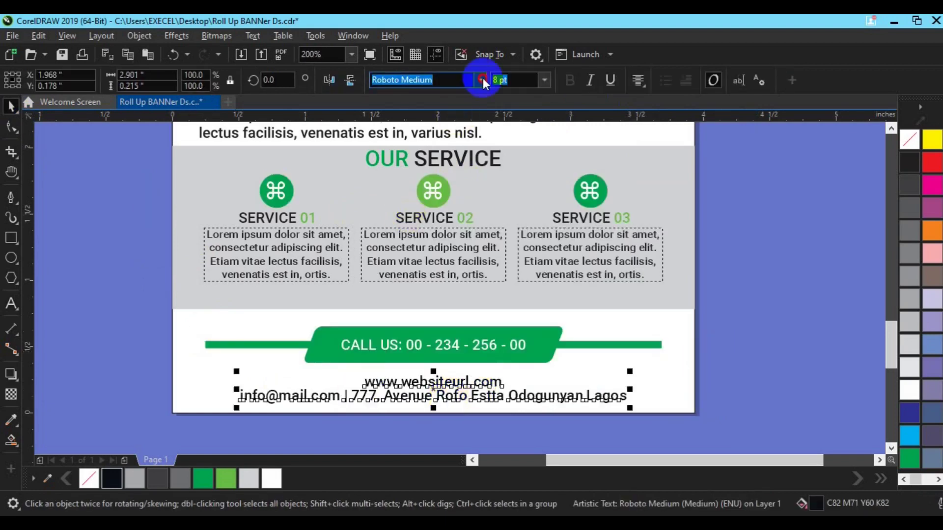
click(481, 80)
click(466, 142)
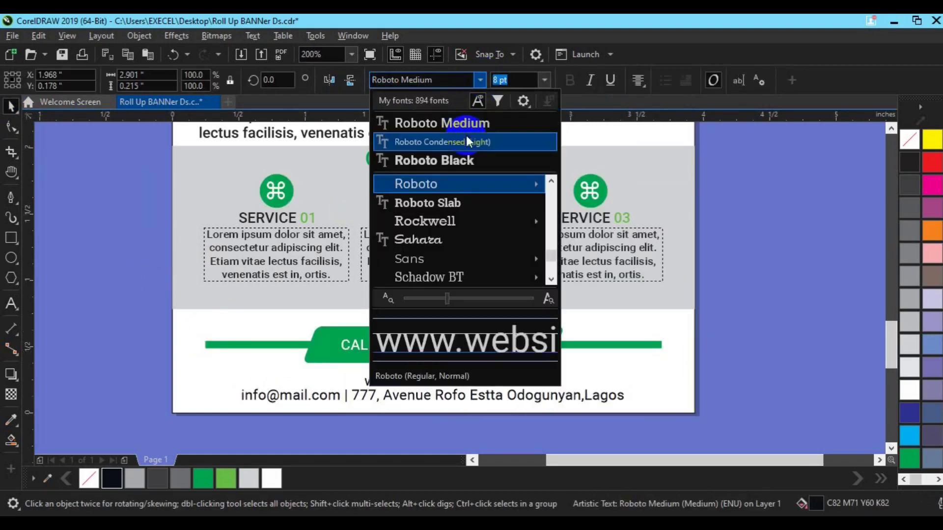
click(83, 271)
Group the contact lines with the green "CALL US" bar.
click(393, 395)
shift+click(234, 398)
click(777, 331)
click(518, 345)
drag(720, 316, 197, 379)
key(ctrl+g)
Group the "OUR SERVICE" title with the three service blocks.
click(747, 189)
click(890, 129)
click(890, 129)
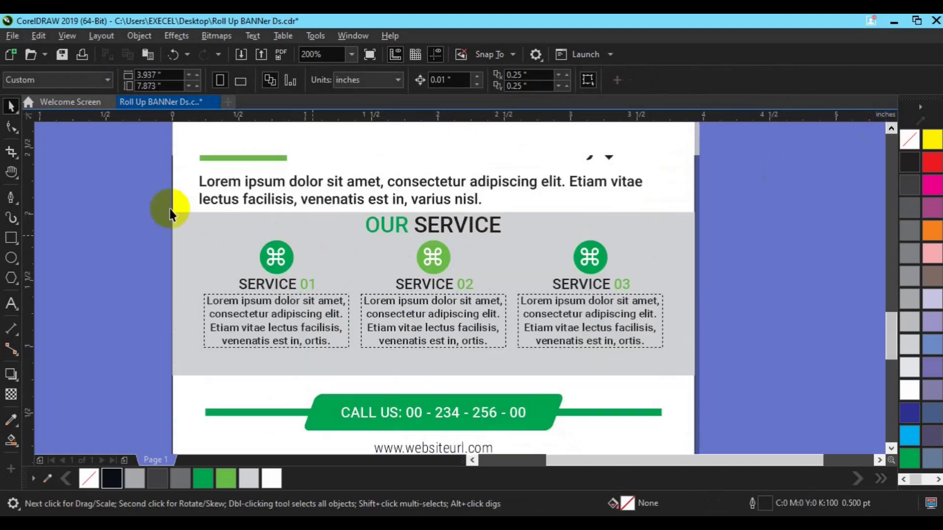
drag(163, 208, 323, 250)
drag(689, 355, 689, 356)
key(ctrl+g)
click(632, 360)
Extend the grey band's lower edge slightly and centre the service group on the band.
drag(433, 380, 433, 389)
click(434, 327)
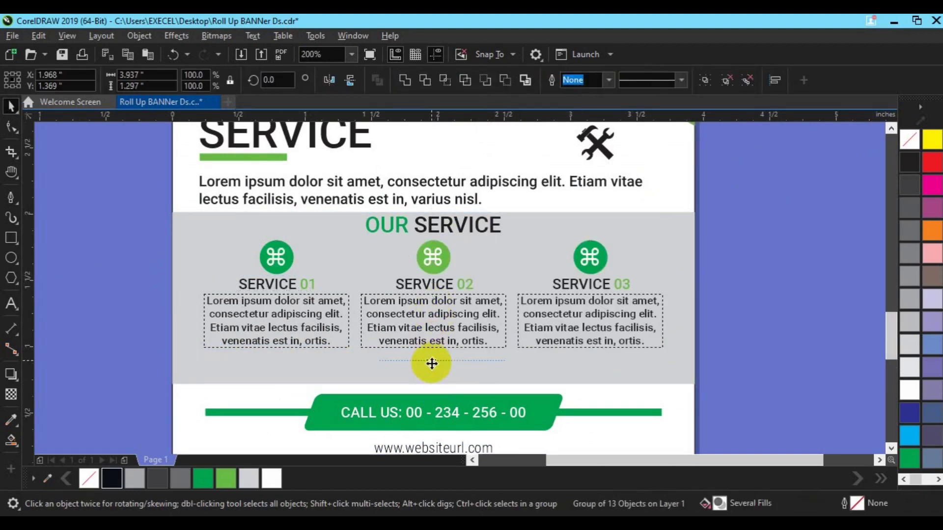
shift+click(431, 362)
key(c)
Move the hammer-and-wrench glyph onto the light green triangle at the top of the banner.
key(z)
click(56, 80)
click(47, 104)
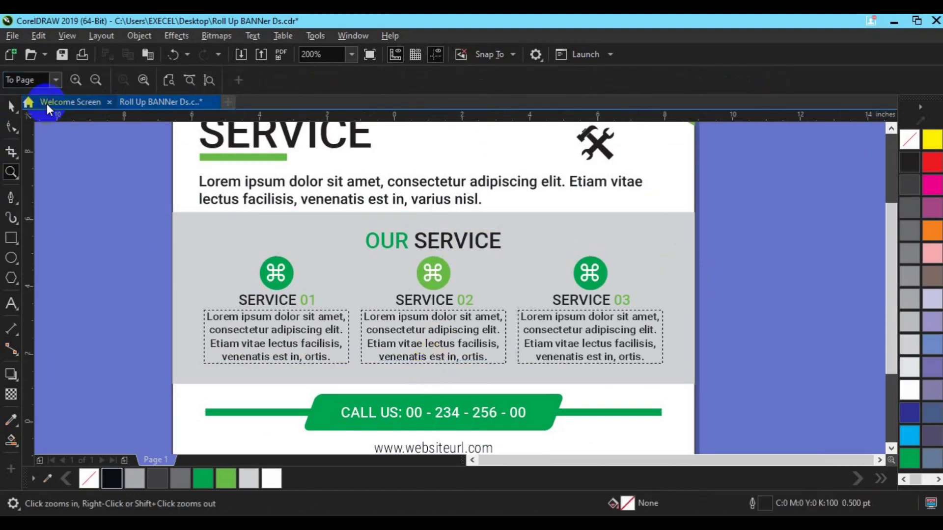
key(space)
click(448, 386)
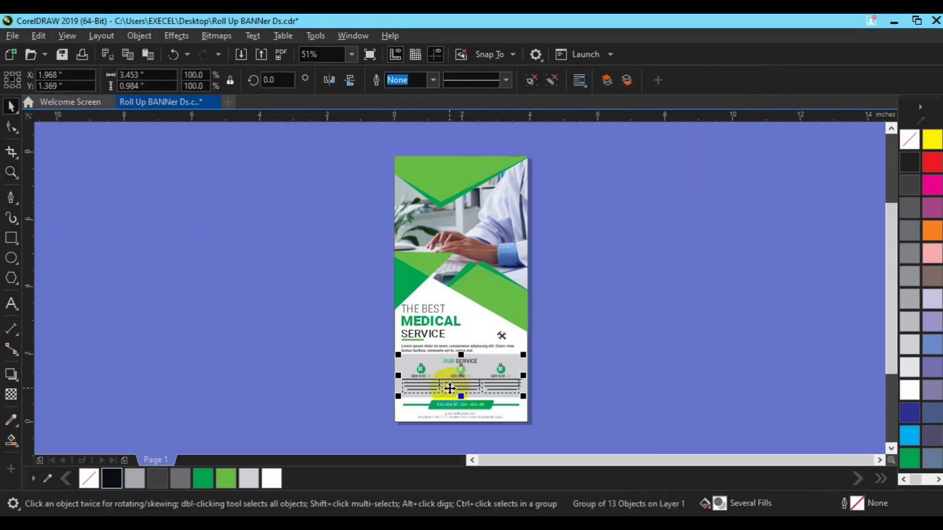
click(577, 364)
drag(501, 338, 431, 173)
click(56, 189)
scroll(460, 270, up, 2)
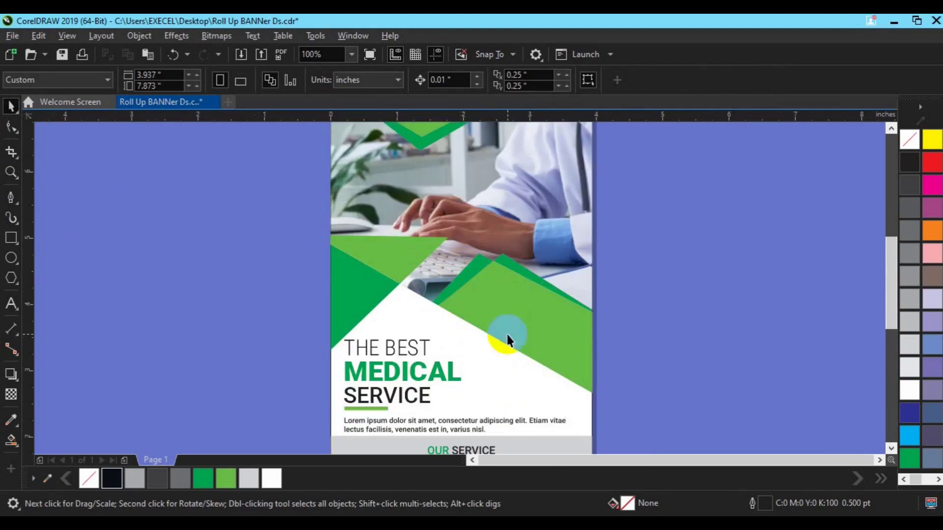
Add the text "Logo Design" and set it to 12 pt.
key(h)
drag(503, 197, 519, 332)
key(space)
click(12, 301)
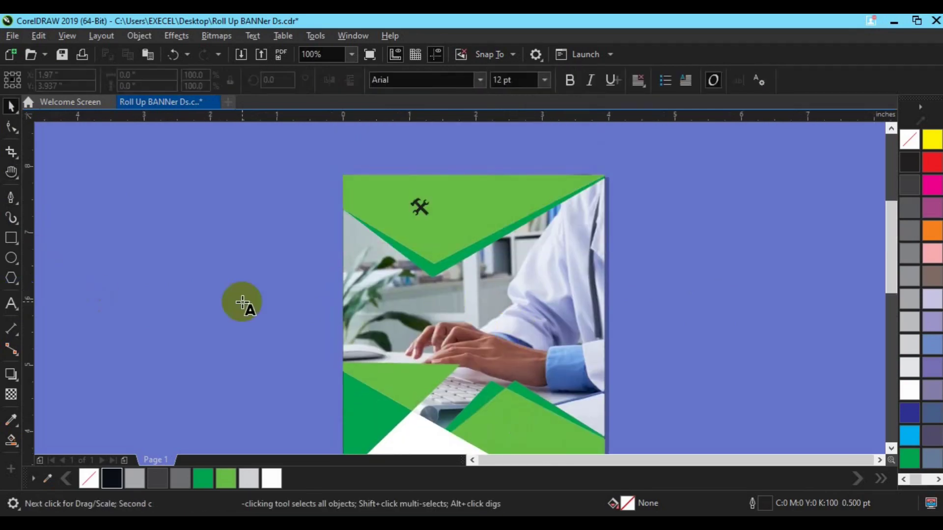
click(242, 302)
click(8, 107)
click(501, 80)
text(12)
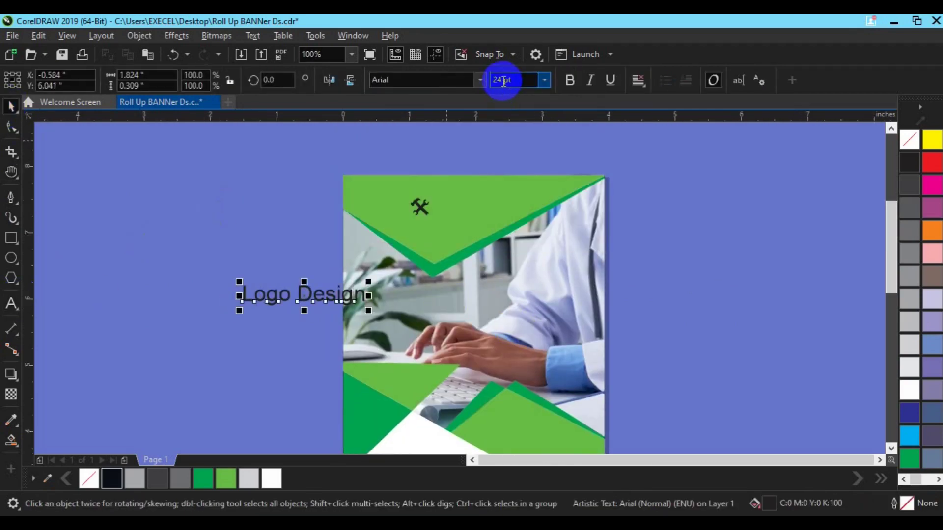
key(Return)
Enlarge the hammer-and-wrench glyph above the "Logo Design" text and group the two as one logo.
drag(412, 237, 439, 186)
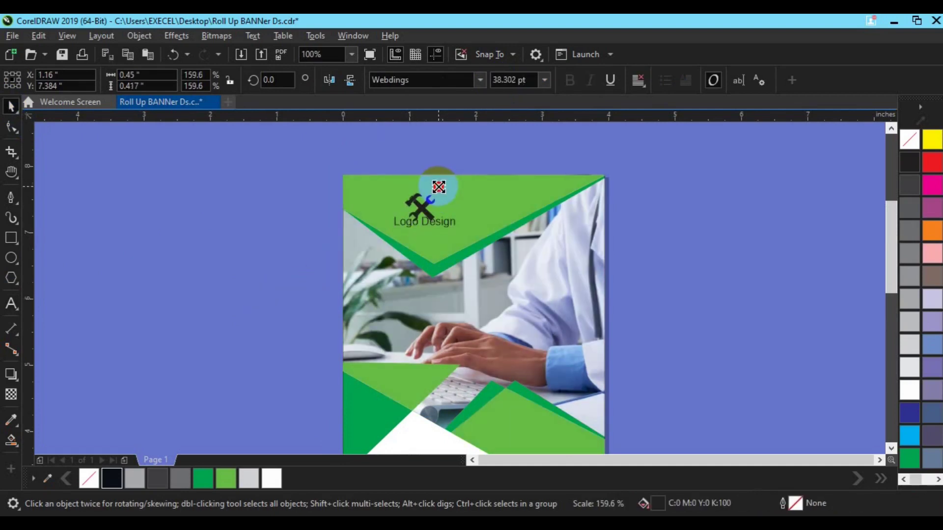
drag(451, 224, 434, 206)
shift+click(424, 208)
key(ctrl+g)
Colour the grouped glyph and "Logo Design" text white.
click(278, 479)
click(652, 243)
key(z)
click(54, 80)
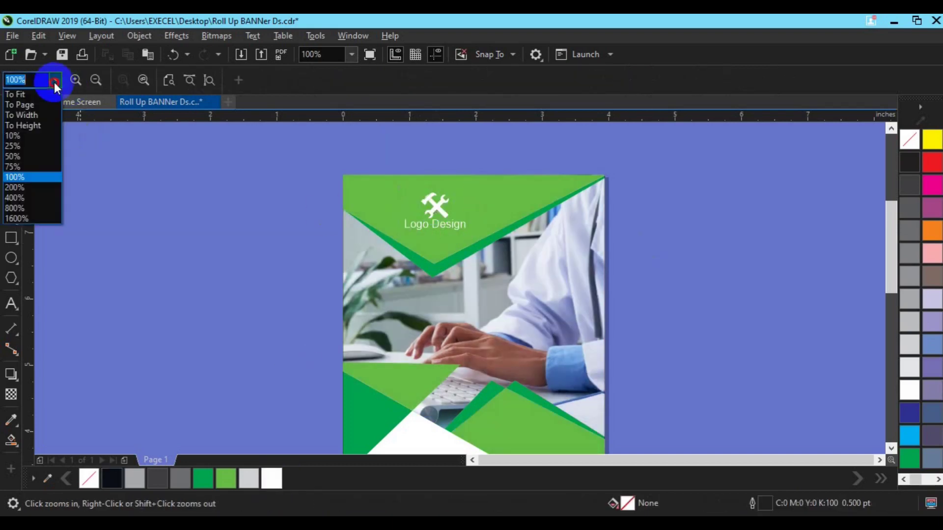